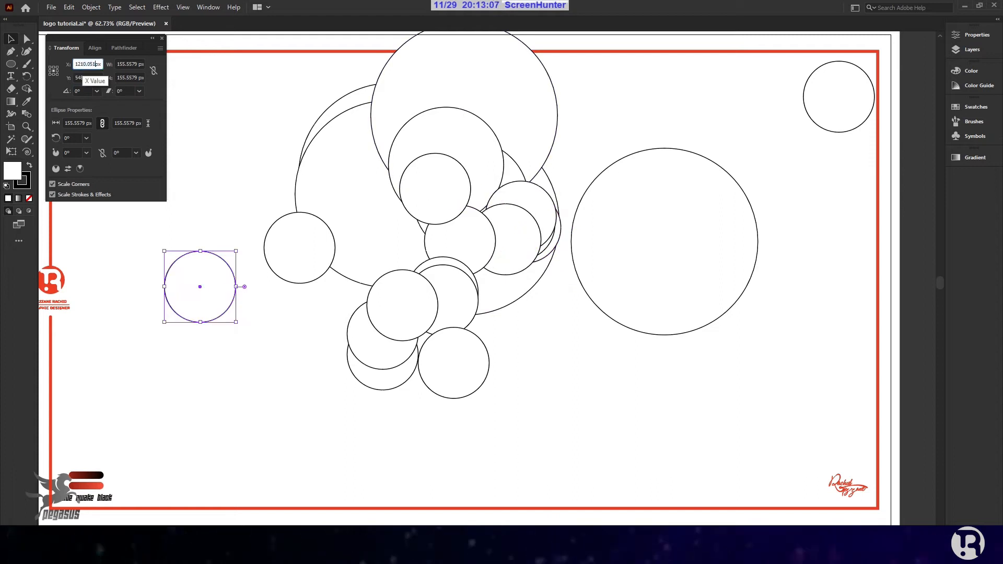
- Set the selected 155.5579 px circle's vertical position to 554 px
{"action": "left_click", "coordinate": [88, 78]}
{"action": "type", "text": "554"}
{"action": "key", "text": "Return"}
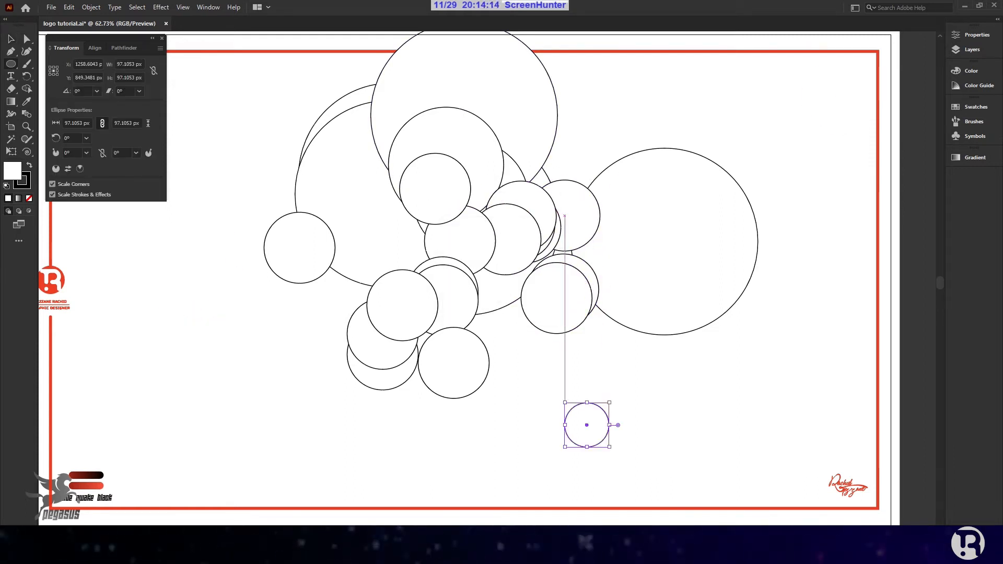
- Place 97.1053 px circles at the tail end beside the rump and inside the nested foreleg circles
{"action": "left_click_drag", "start_coordinate": [582, 421], "coordinate": [374, 264]}
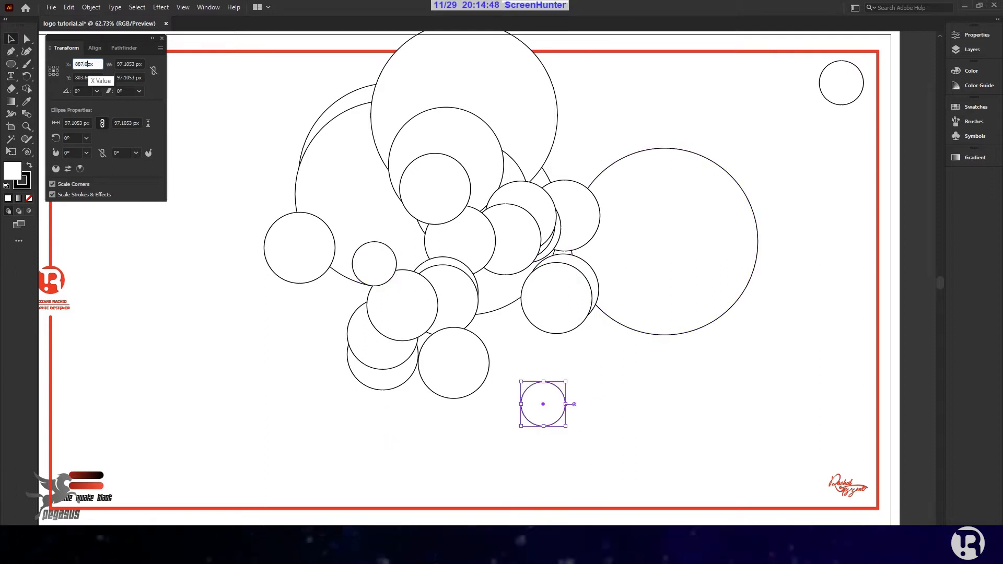
{"action": "left_click", "coordinate": [87, 77]}
{"action": "left_click_drag", "start_coordinate": [449, 402], "coordinate": [556, 293]}
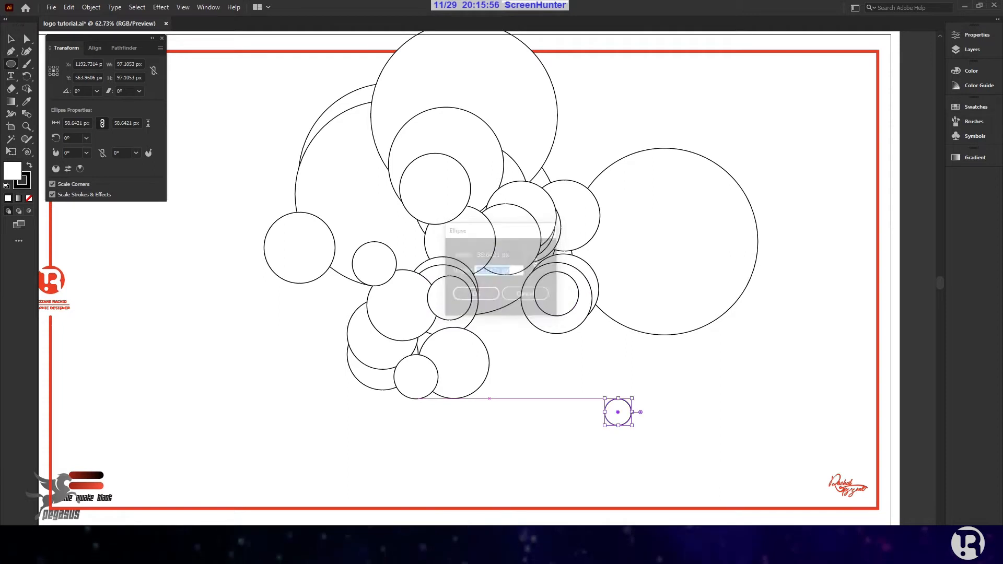
- Place 58.6421 px circles around the ear, the muzzle and the hoof end of the foreleg
{"action": "left_click_drag", "start_coordinate": [615, 409], "coordinate": [498, 195]}
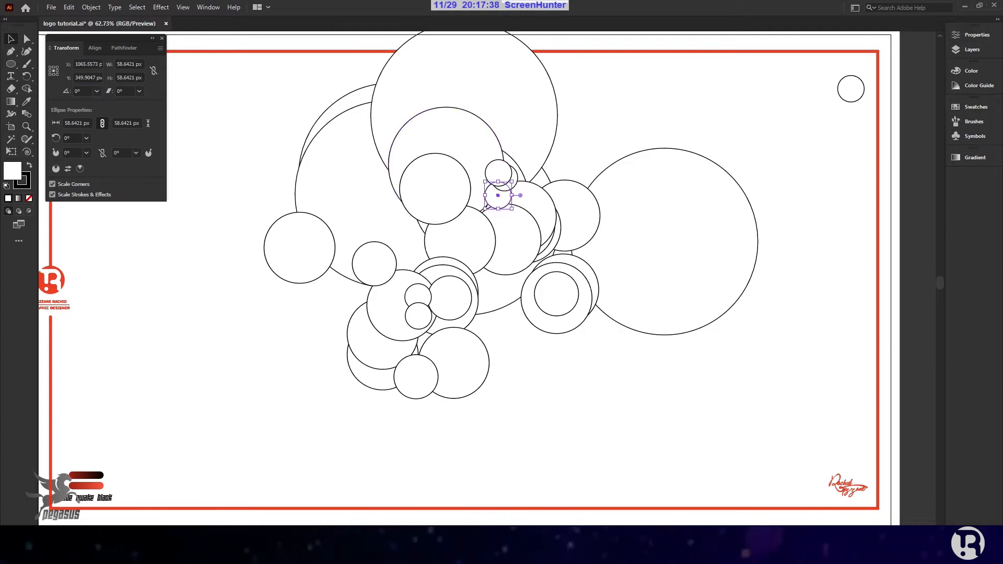
{"action": "key", "text": "Return"}
{"action": "left_click_drag", "start_coordinate": [541, 351], "coordinate": [543, 203]}
{"action": "left_click_drag", "start_coordinate": [543, 204], "coordinate": [590, 299]}
{"action": "key", "text": "Return"}
{"action": "key", "text": "Return"}
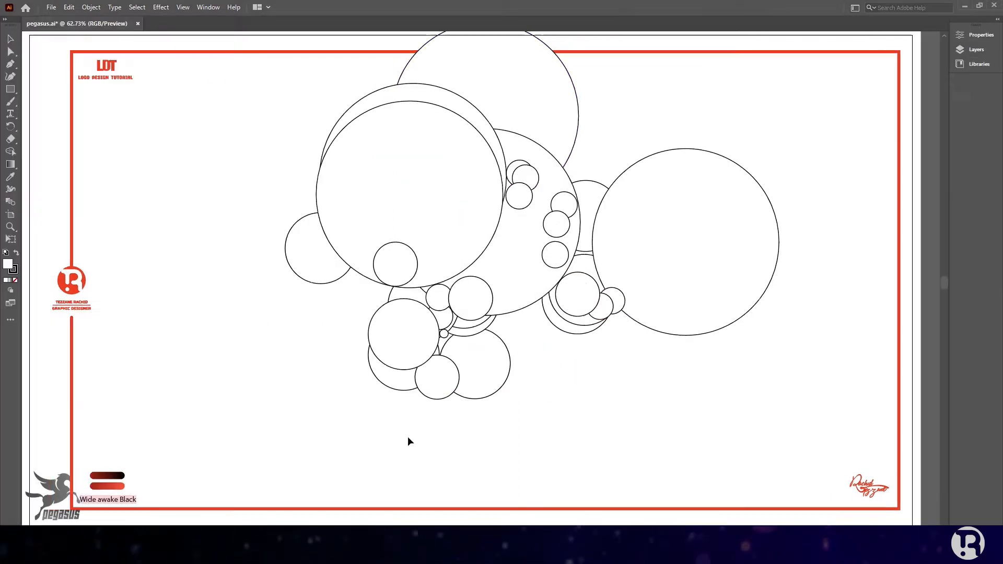
- Remove the fill from all the construction circles and activate the Shape Builder tool
{"action": "left_click", "coordinate": [15, 279]}
{"action": "left_click", "coordinate": [11, 152]}
{"action": "left_click", "coordinate": [977, 34]}
{"action": "left_click", "coordinate": [946, 29]}
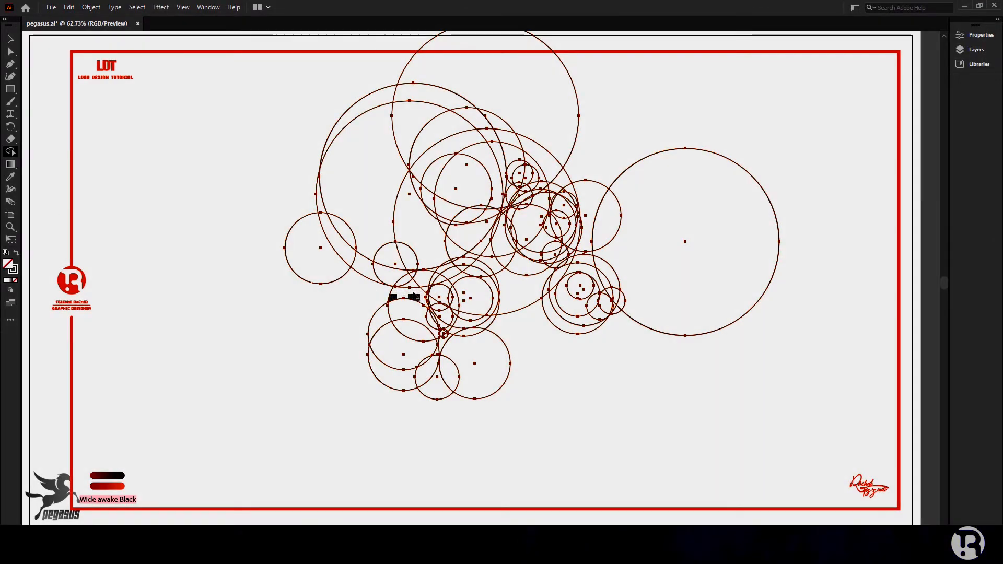
- Display the swatches, dock them with the other collapsed palettes, and choose magenta as the fill colour
{"action": "scroll", "coordinate": [414, 296], "scroll_direction": "up", "scroll_amount": 2}
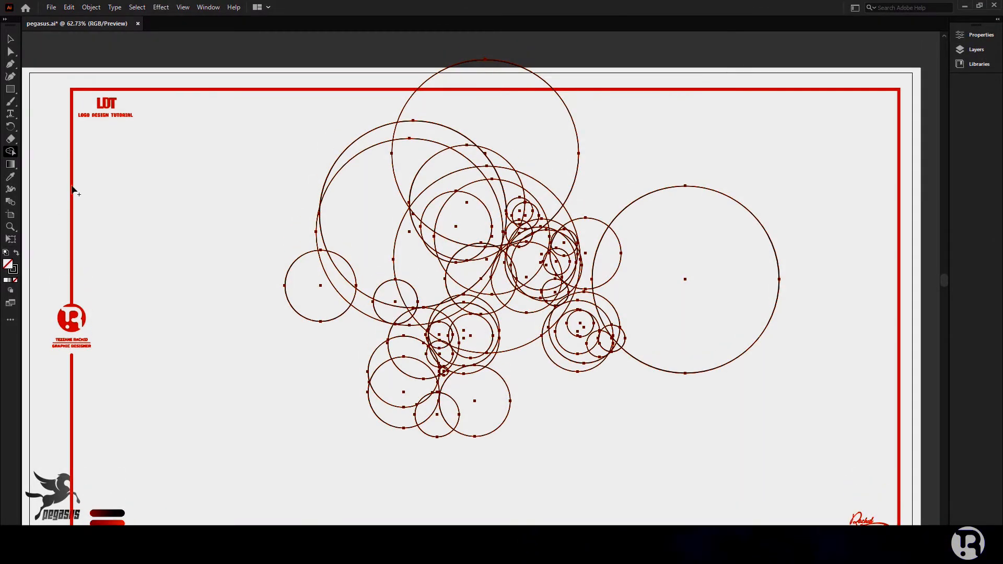
{"action": "left_click", "coordinate": [208, 8]}
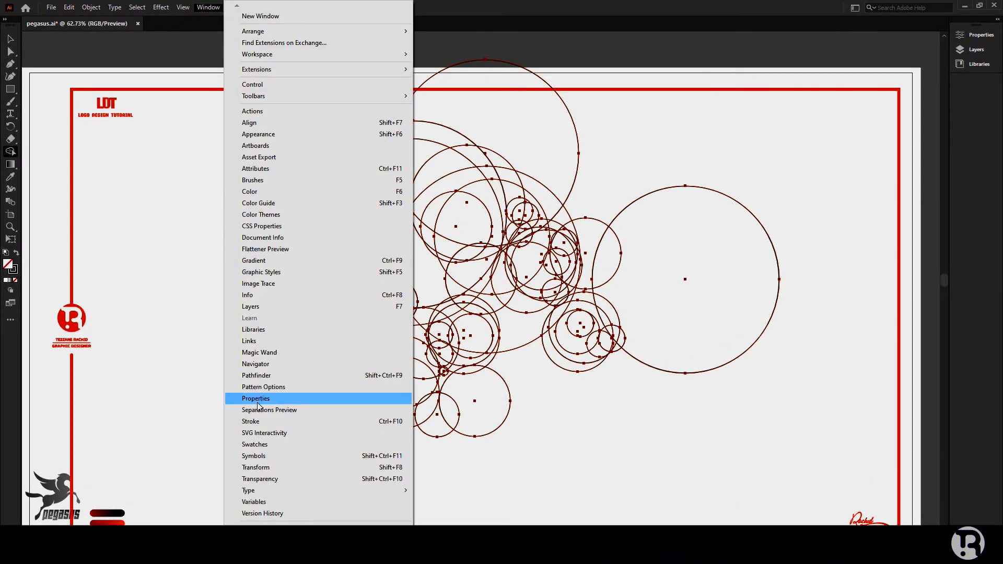
{"action": "left_click", "coordinate": [268, 444]}
{"action": "left_click_drag", "start_coordinate": [520, 100], "coordinate": [968, 92]}
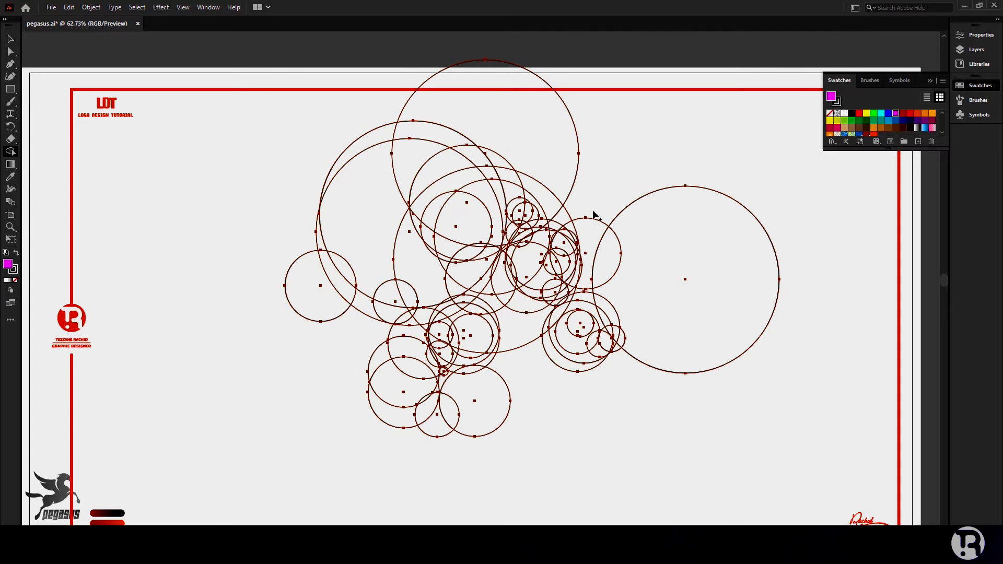
- Fill the regions of the curved tail strip in magenta with the Shape Builder, from the small tail circle across to the rump
{"action": "scroll", "coordinate": [517, 230], "scroll_direction": "up", "scroll_amount": 2}
{"action": "scroll", "coordinate": [460, 251], "scroll_direction": "down", "scroll_amount": 2}
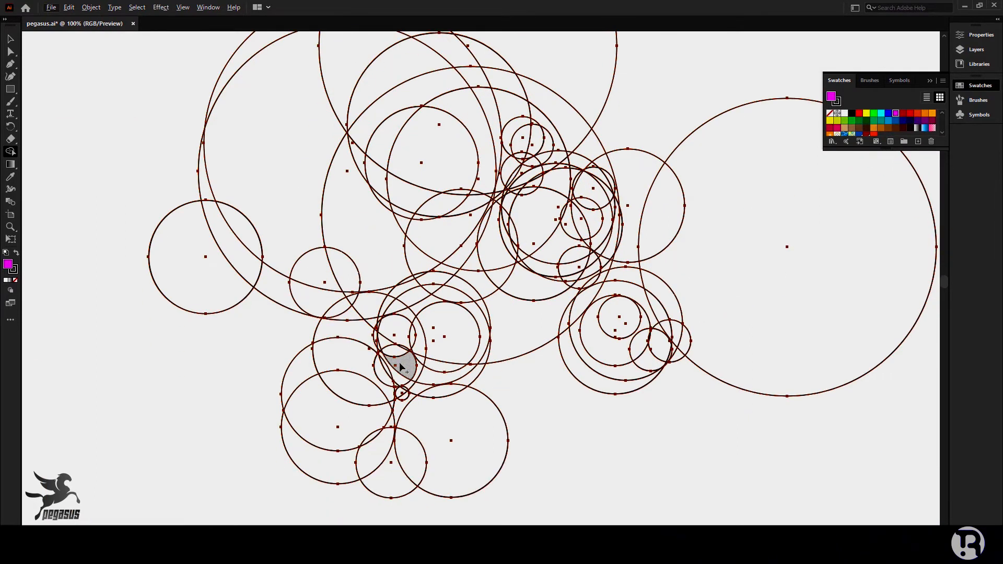
{"action": "scroll", "coordinate": [596, 350], "scroll_direction": "up", "scroll_amount": 1}
{"action": "scroll", "coordinate": [525, 351], "scroll_direction": "down", "scroll_amount": 2}
{"action": "scroll", "coordinate": [397, 413], "scroll_direction": "up", "scroll_amount": 1}
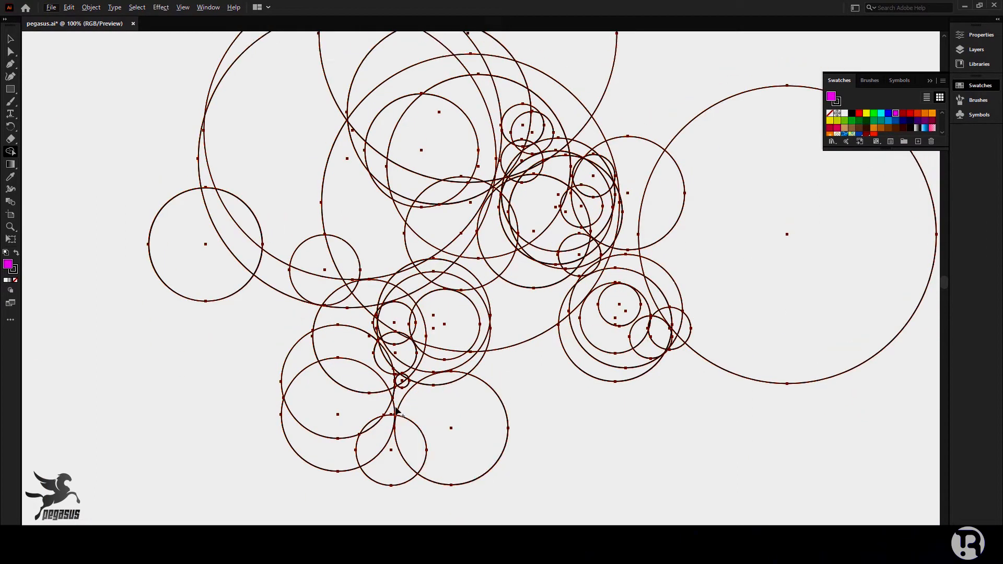
{"action": "scroll", "coordinate": [396, 413], "scroll_direction": "down", "scroll_amount": 1}
{"action": "scroll", "coordinate": [396, 412], "scroll_direction": "up", "scroll_amount": 2}
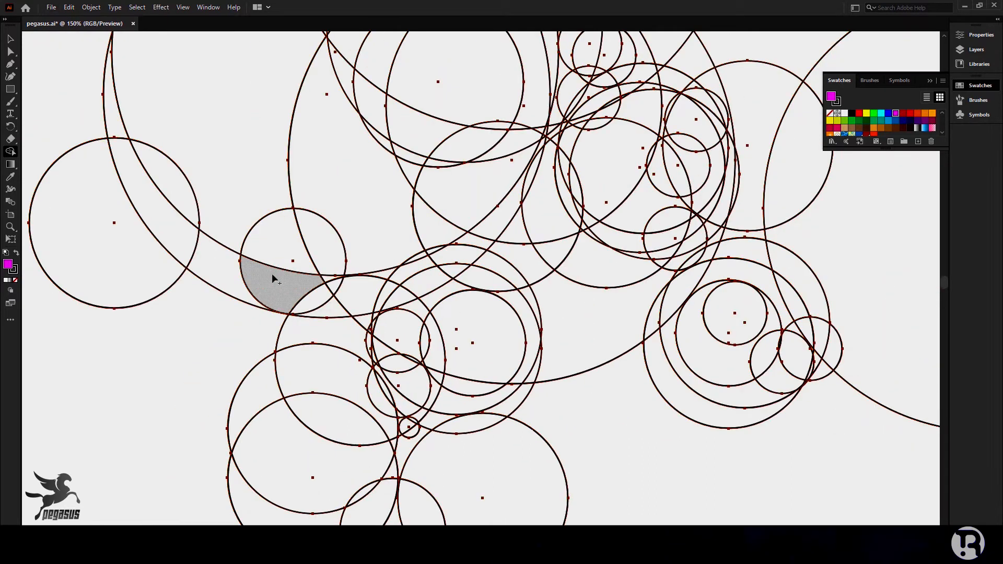
{"action": "left_click_drag", "start_coordinate": [269, 286], "coordinate": [328, 278]}
{"action": "scroll", "coordinate": [328, 278], "scroll_direction": "up", "scroll_amount": 1}
{"action": "left_click", "coordinate": [330, 282]}
{"action": "left_click", "coordinate": [339, 288]}
{"action": "left_click", "coordinate": [359, 298]}
{"action": "left_click", "coordinate": [337, 319]}
{"action": "left_click", "coordinate": [400, 309]}
- Fill the band curving down around the two small stacked circles as far as the tiny circle in magenta
{"action": "left_click_drag", "start_coordinate": [455, 328], "coordinate": [477, 400]}
{"action": "scroll", "coordinate": [472, 346], "scroll_direction": "down", "scroll_amount": 1}
{"action": "left_click", "coordinate": [472, 365]}
{"action": "scroll", "coordinate": [465, 360], "scroll_direction": "down", "scroll_amount": 1}
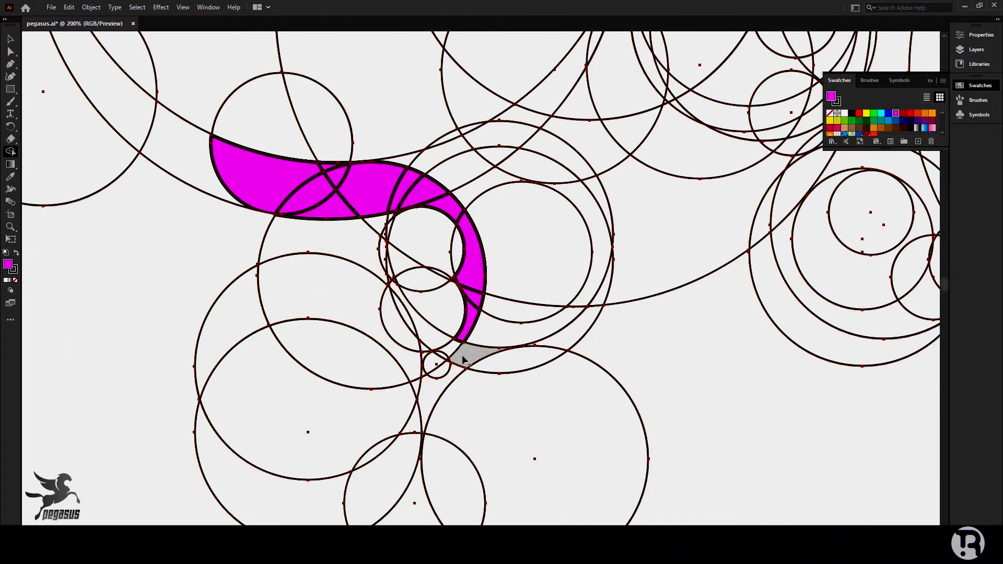
{"action": "scroll", "coordinate": [436, 357], "scroll_direction": "up", "scroll_amount": 3}
{"action": "left_click", "coordinate": [418, 366]}
{"action": "scroll", "coordinate": [397, 374], "scroll_direction": "down", "scroll_amount": 1}
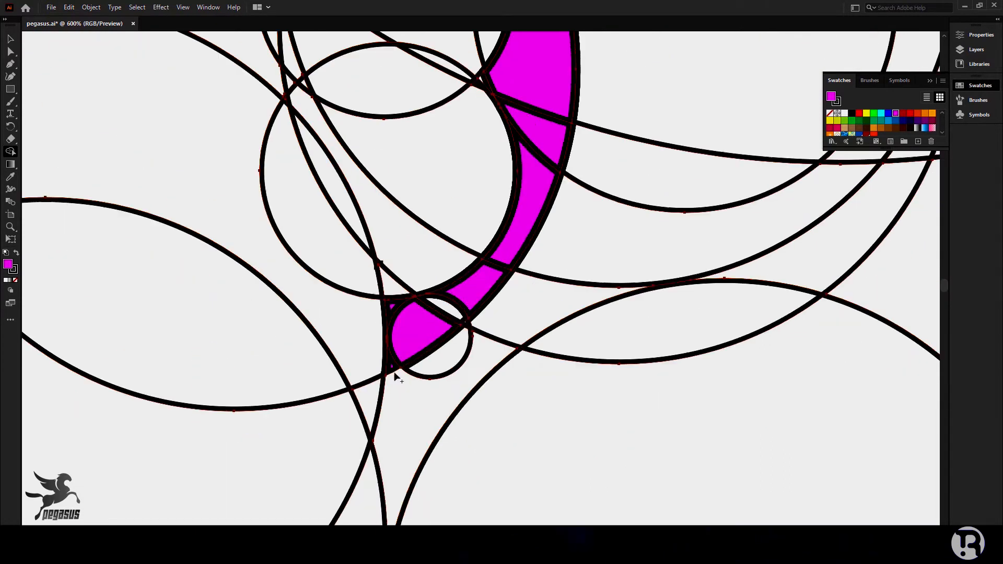
- Fill the joint around the tiny circle and the hind leg below it in magenta, down into the lowest small circle
{"action": "left_click", "coordinate": [400, 381]}
{"action": "scroll", "coordinate": [459, 329], "scroll_direction": "up", "scroll_amount": 2}
{"action": "left_click", "coordinate": [470, 331]}
{"action": "scroll", "coordinate": [439, 365], "scroll_direction": "down", "scroll_amount": 3}
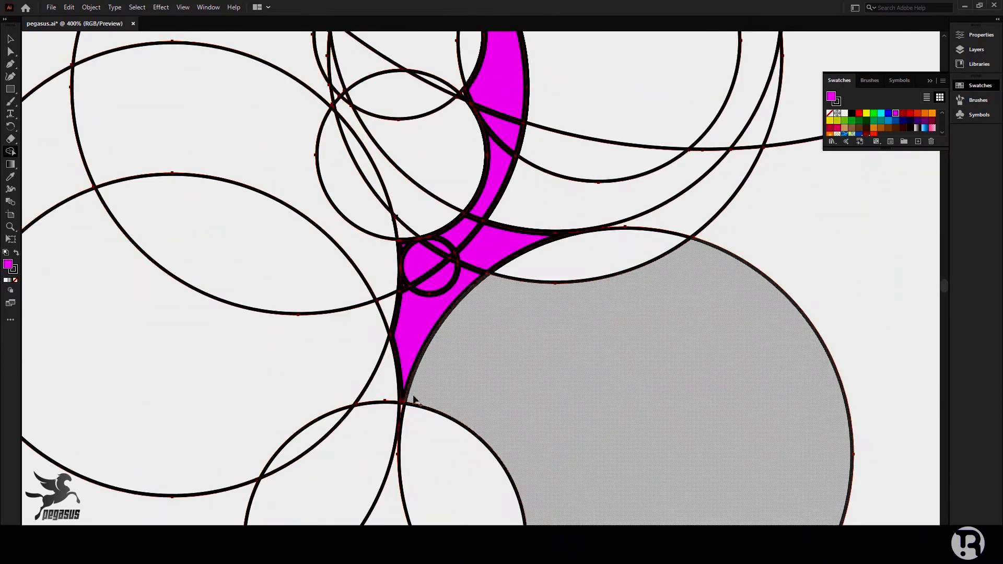
{"action": "scroll", "coordinate": [407, 366], "scroll_direction": "up", "scroll_amount": 4}
{"action": "left_click", "coordinate": [401, 323]}
{"action": "scroll", "coordinate": [401, 324], "scroll_direction": "down", "scroll_amount": 6}
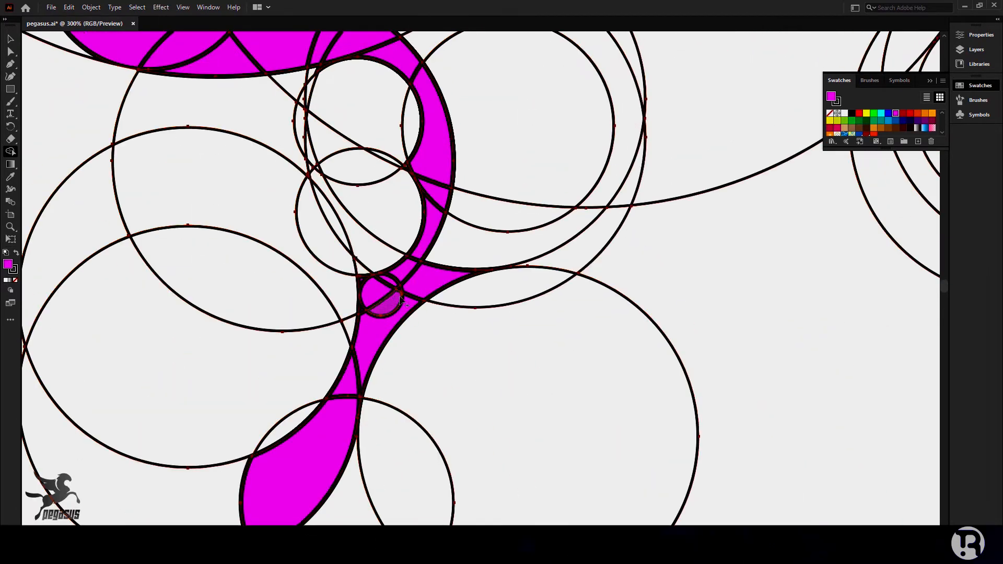
- Fill the remaining rump slivers, the round haunch and the belly regions in magenta up to the foreleg circles
{"action": "left_click", "coordinate": [444, 321]}
{"action": "scroll", "coordinate": [443, 315], "scroll_direction": "up", "scroll_amount": 2}
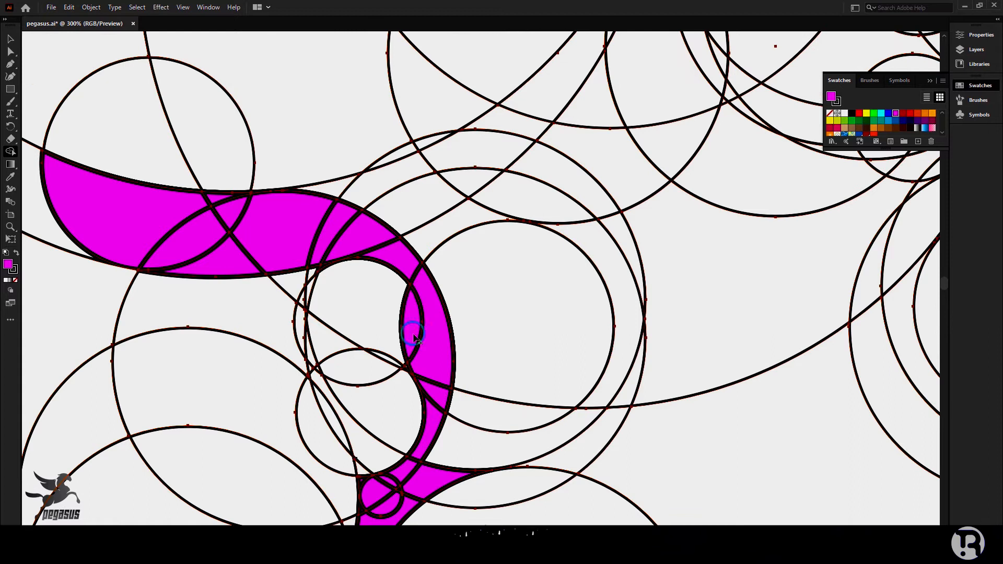
{"action": "left_click", "coordinate": [413, 337]}
{"action": "scroll", "coordinate": [418, 355], "scroll_direction": "up", "scroll_amount": 4}
{"action": "scroll", "coordinate": [426, 372], "scroll_direction": "down", "scroll_amount": 5}
{"action": "mouse_move", "coordinate": [413, 405]}
{"action": "left_mouse_down"}
{"action": "mouse_move", "coordinate": [444, 399]}
{"action": "mouse_move", "coordinate": [464, 342]}
{"action": "mouse_move", "coordinate": [543, 339]}
{"action": "left_mouse_up"}
{"action": "scroll", "coordinate": [554, 345], "scroll_direction": "up", "scroll_amount": 1}
{"action": "left_click", "coordinate": [574, 372]}
{"action": "scroll", "coordinate": [574, 331], "scroll_direction": "down", "scroll_amount": 3}
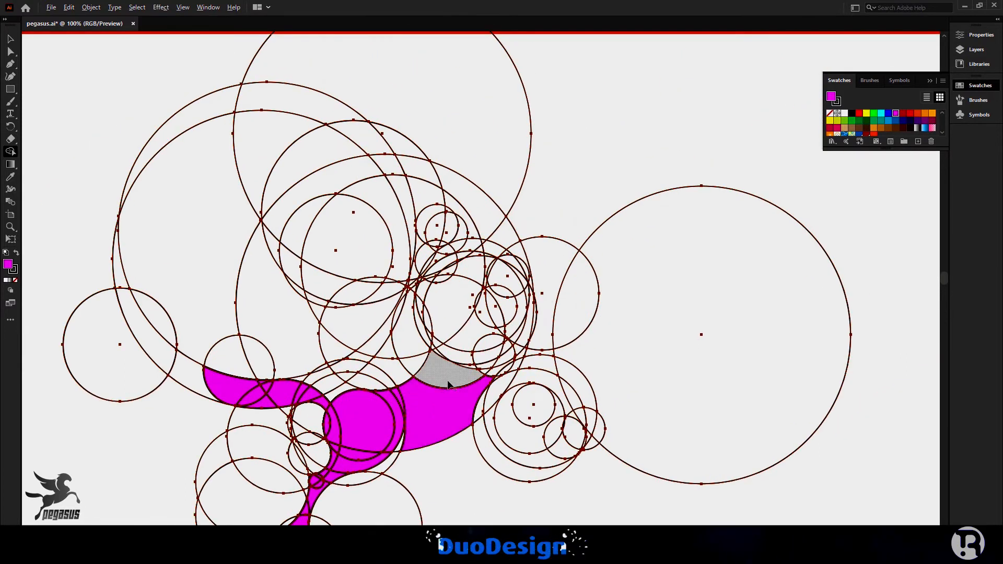
- Fill the upper body regions below the neck circles and the start of the foreleg in magenta
{"action": "scroll", "coordinate": [448, 385], "scroll_direction": "up", "scroll_amount": 3}
{"action": "left_click", "coordinate": [449, 375]}
{"action": "scroll", "coordinate": [459, 331], "scroll_direction": "up", "scroll_amount": 2}
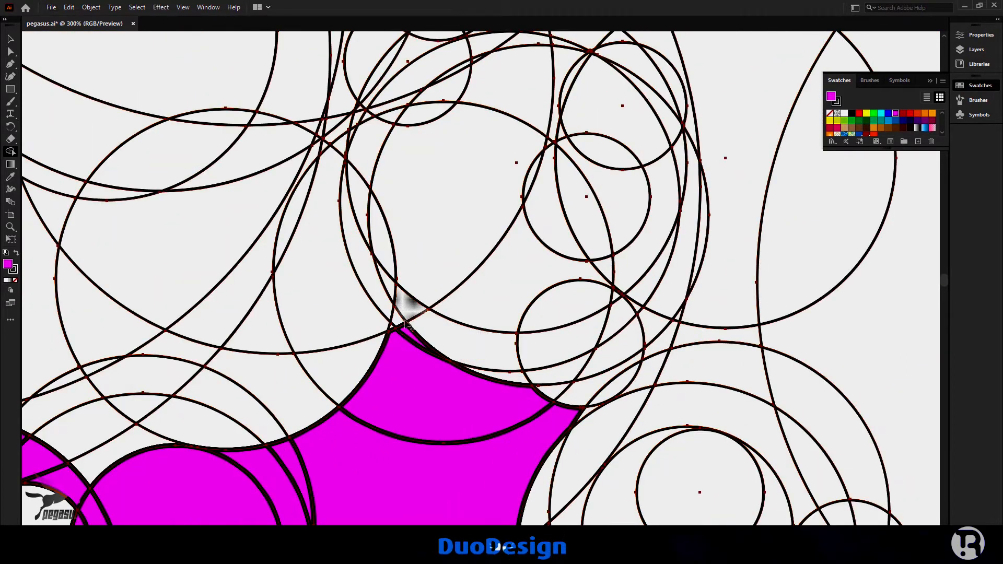
{"action": "scroll", "coordinate": [443, 336], "scroll_direction": "down", "scroll_amount": 1}
{"action": "scroll", "coordinate": [446, 340], "scroll_direction": "up", "scroll_amount": 2}
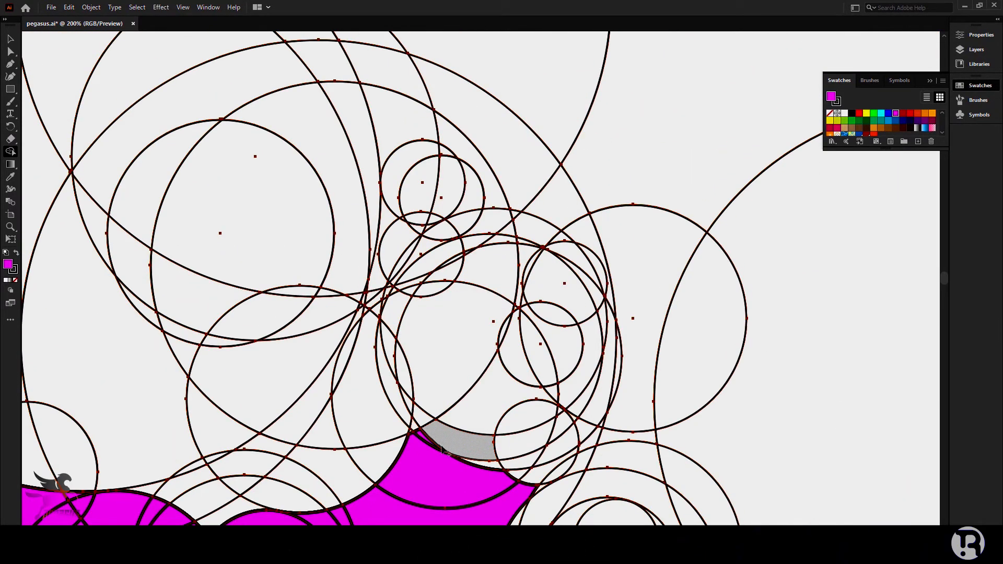
{"action": "scroll", "coordinate": [444, 450], "scroll_direction": "down", "scroll_amount": 1}
{"action": "scroll", "coordinate": [470, 436], "scroll_direction": "down", "scroll_amount": 2}
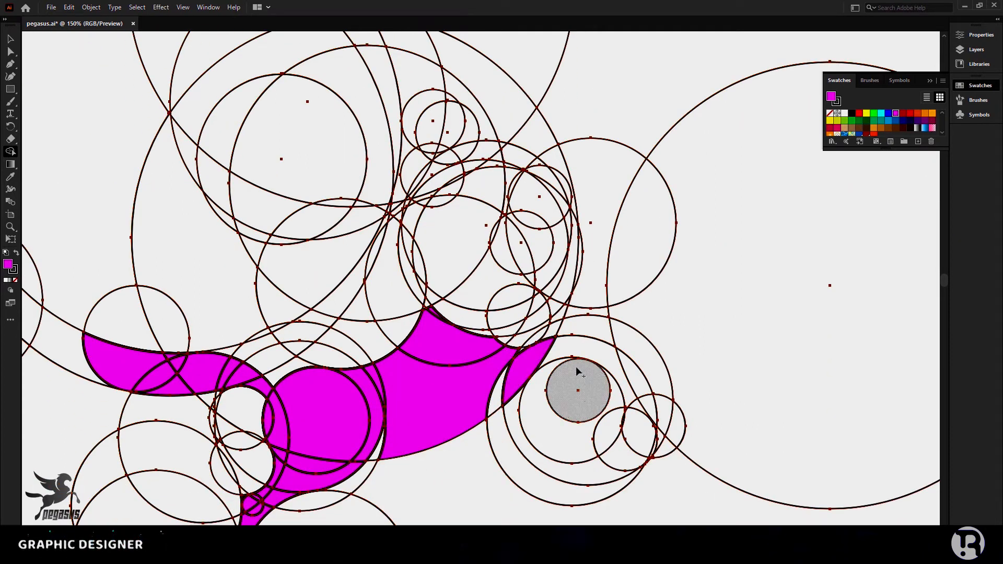
- Fill the foreleg arch and its hoof end between the two small overlapping circles in magenta
{"action": "scroll", "coordinate": [650, 434], "scroll_direction": "up", "scroll_amount": 4}
{"action": "left_click", "coordinate": [648, 433]}
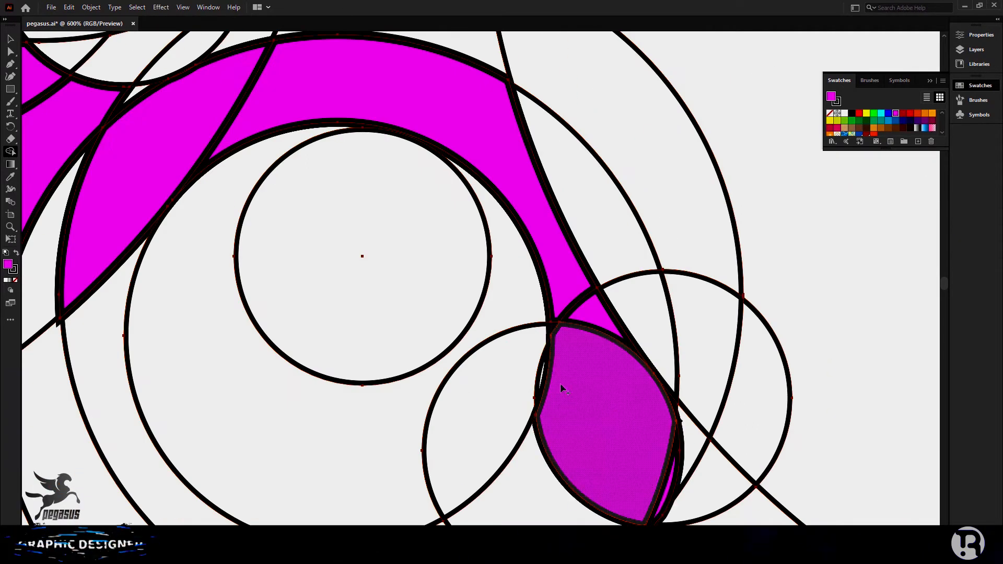
{"action": "scroll", "coordinate": [561, 388], "scroll_direction": "up", "scroll_amount": 3}
{"action": "scroll", "coordinate": [601, 360], "scroll_direction": "down", "scroll_amount": 6}
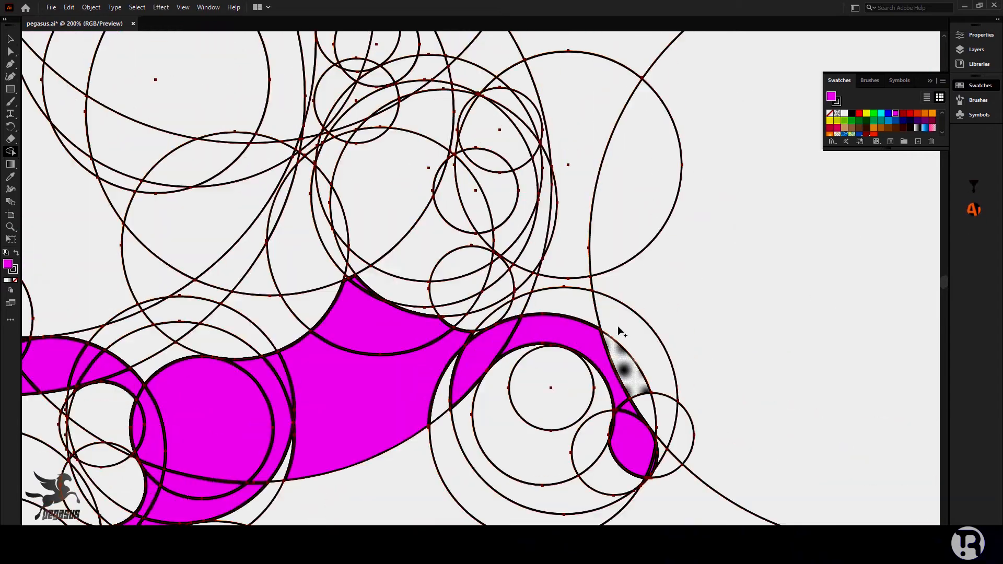
- Fill the lower jaw crescent and the muzzle regions of the head in magenta
{"action": "scroll", "coordinate": [527, 336], "scroll_direction": "up", "scroll_amount": 3}
{"action": "scroll", "coordinate": [487, 337], "scroll_direction": "down", "scroll_amount": 2}
{"action": "scroll", "coordinate": [487, 339], "scroll_direction": "up", "scroll_amount": 2}
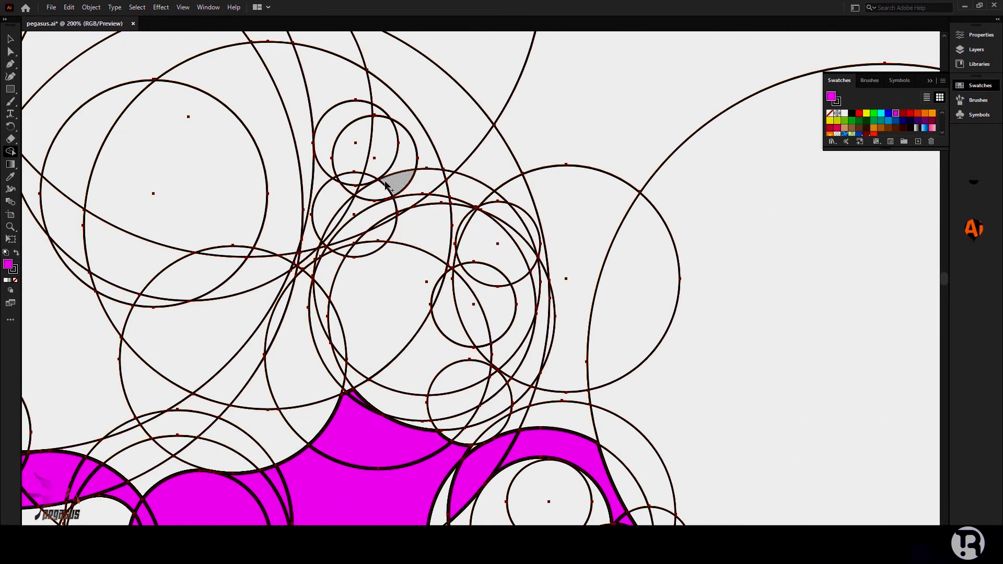
{"action": "scroll", "coordinate": [385, 186], "scroll_direction": "up", "scroll_amount": 2}
{"action": "scroll", "coordinate": [413, 282], "scroll_direction": "down", "scroll_amount": 2}
{"action": "left_click", "coordinate": [473, 339]}
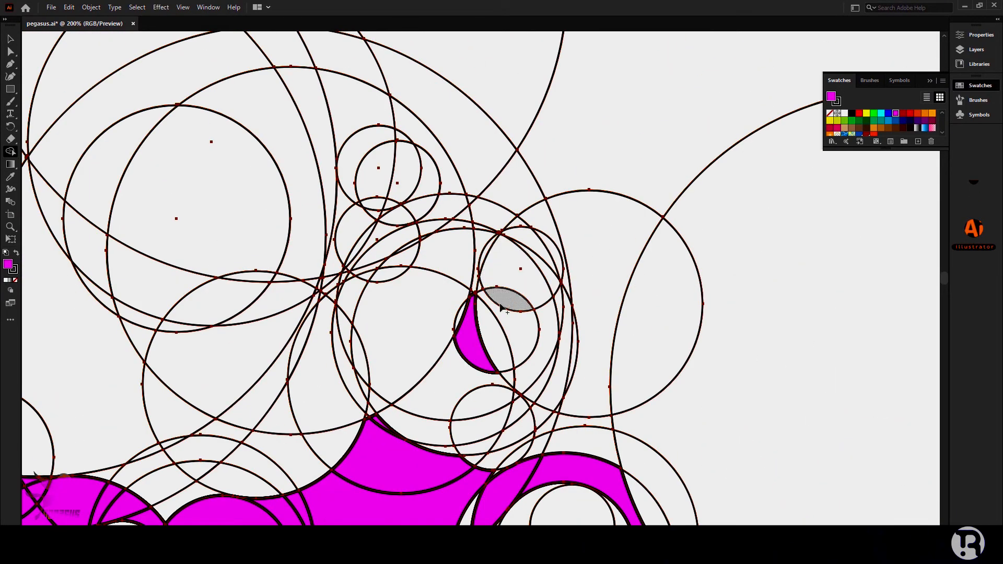
{"action": "left_click", "coordinate": [507, 277]}
{"action": "scroll", "coordinate": [511, 238], "scroll_direction": "up", "scroll_amount": 1}
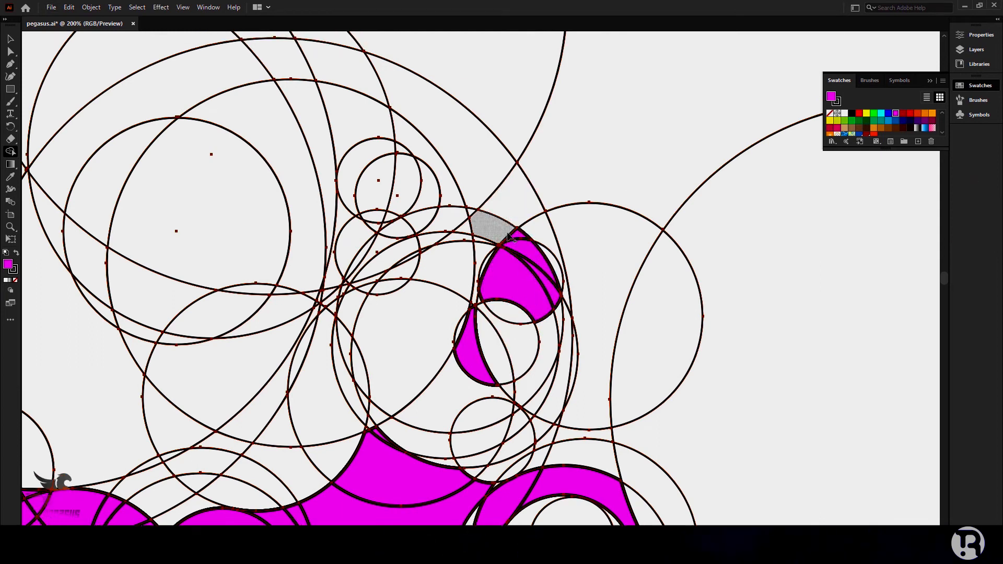
- Fill the outer arc of the head from the muzzle back to the ear tip in magenta, including its tiny slivers
{"action": "left_click", "coordinate": [507, 235]}
{"action": "scroll", "coordinate": [470, 213], "scroll_direction": "up", "scroll_amount": 2}
{"action": "left_click", "coordinate": [471, 210]}
{"action": "left_click", "coordinate": [425, 219]}
{"action": "left_click", "coordinate": [379, 223]}
{"action": "left_click", "coordinate": [324, 244]}
{"action": "left_click", "coordinate": [278, 240]}
{"action": "scroll", "coordinate": [281, 243], "scroll_direction": "up", "scroll_amount": 5}
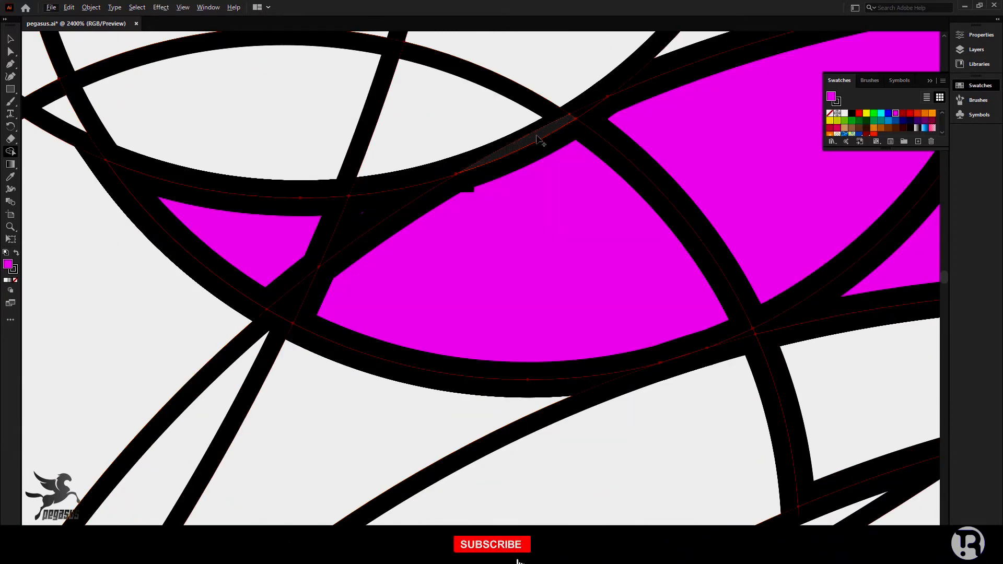
{"action": "scroll", "coordinate": [481, 228], "scroll_direction": "down", "scroll_amount": 2}
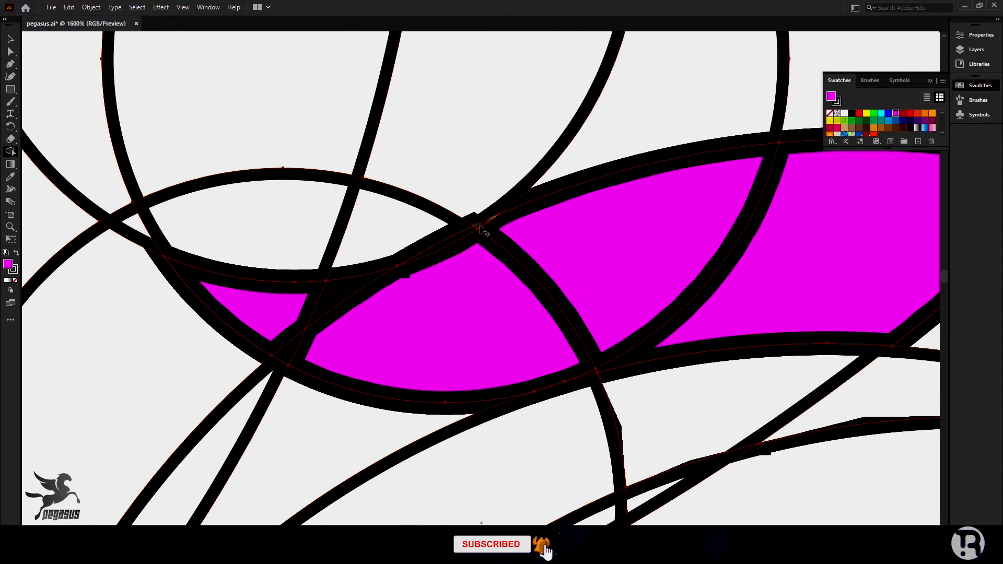
{"action": "scroll", "coordinate": [479, 228], "scroll_direction": "down", "scroll_amount": 2}
{"action": "scroll", "coordinate": [721, 224], "scroll_direction": "down", "scroll_amount": 2}
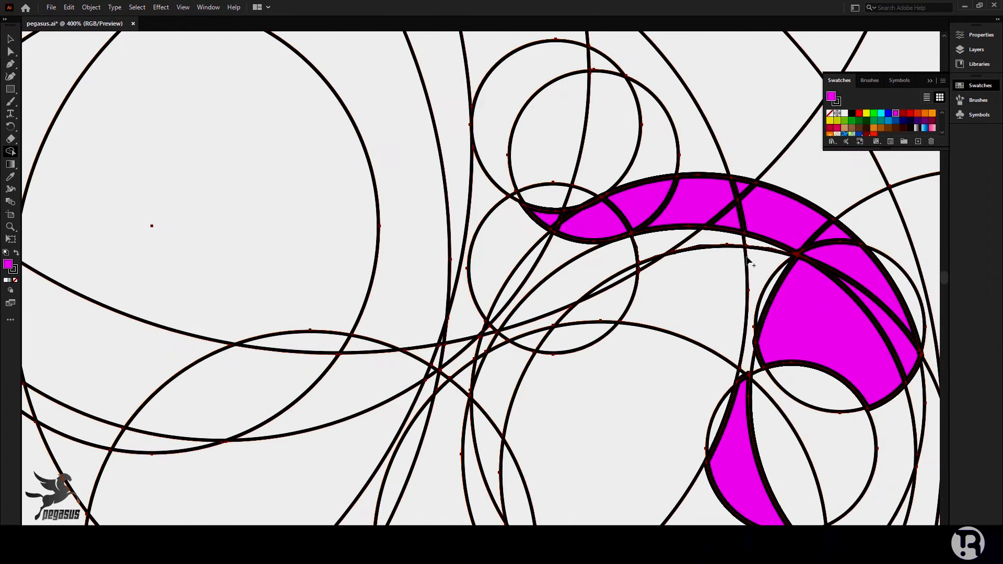
- Fill the strips beneath the head's outer arc and the wide cheek area below them in magenta
{"action": "left_click", "coordinate": [764, 244]}
{"action": "left_click", "coordinate": [726, 239]}
{"action": "left_click", "coordinate": [666, 242]}
{"action": "left_click", "coordinate": [601, 254]}
{"action": "scroll", "coordinate": [586, 260], "scroll_direction": "down", "scroll_amount": 1}
{"action": "scroll", "coordinate": [584, 259], "scroll_direction": "down", "scroll_amount": 1}
{"action": "scroll", "coordinate": [630, 229], "scroll_direction": "up", "scroll_amount": 3}
{"action": "left_click", "coordinate": [580, 225]}
{"action": "left_click", "coordinate": [553, 271]}
{"action": "left_click", "coordinate": [528, 334]}
{"action": "left_click", "coordinate": [798, 254]}
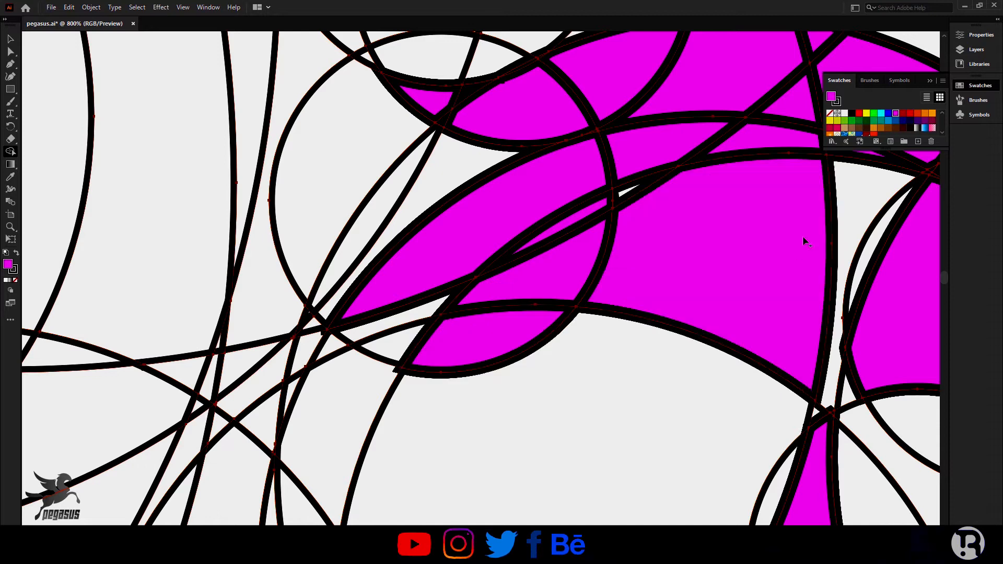
- Fill the slivers between cheek and muzzle and the neck regions below the cheek in magenta
{"action": "left_click", "coordinate": [850, 241]}
{"action": "left_click", "coordinate": [866, 242]}
{"action": "left_click", "coordinate": [593, 346]}
{"action": "scroll", "coordinate": [589, 342], "scroll_direction": "down", "scroll_amount": 2}
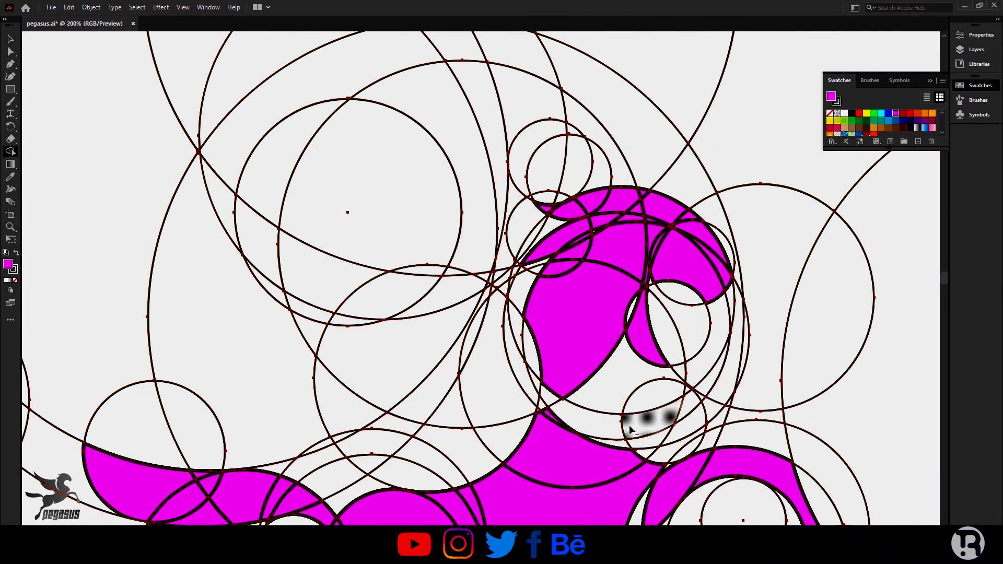
{"action": "scroll", "coordinate": [602, 397], "scroll_direction": "up", "scroll_amount": 2}
{"action": "scroll", "coordinate": [602, 397], "scroll_direction": "down", "scroll_amount": 2}
{"action": "left_click", "coordinate": [441, 314]}
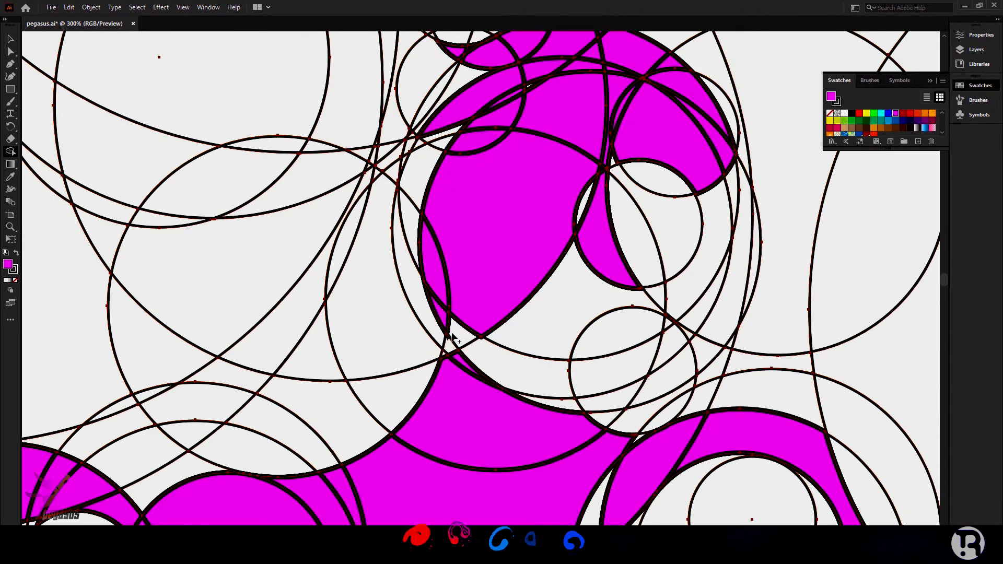
- Fill the narrow regions at the base of the neck in magenta to join the neck to the body
{"action": "scroll", "coordinate": [444, 334], "scroll_direction": "up", "scroll_amount": 2}
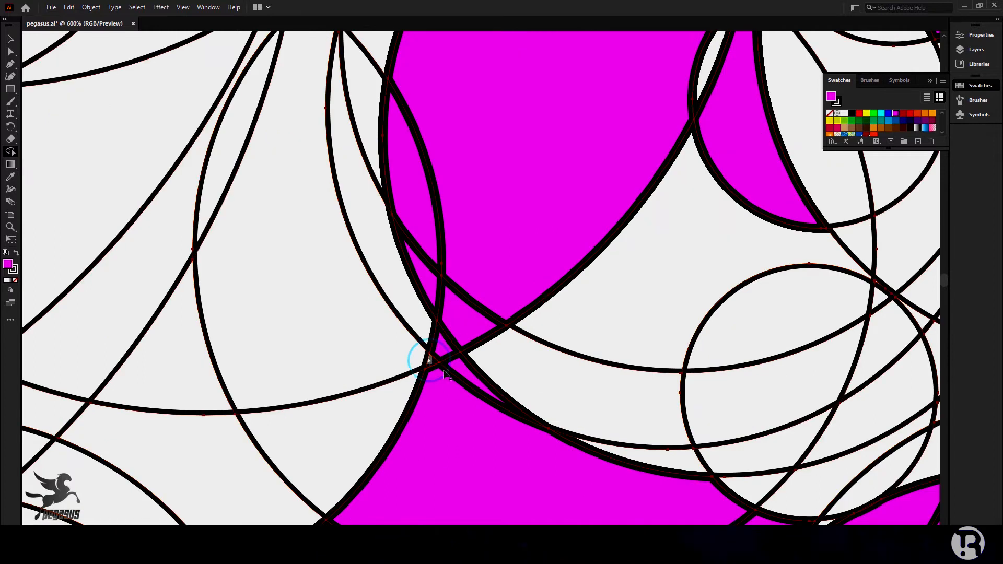
{"action": "left_click", "coordinate": [531, 385]}
{"action": "scroll", "coordinate": [531, 385], "scroll_direction": "down", "scroll_amount": 2}
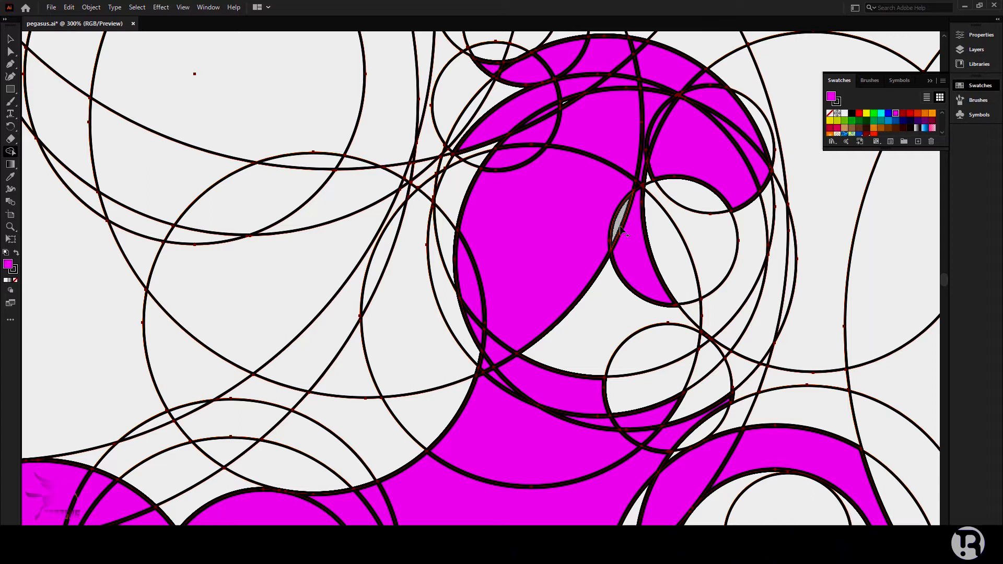
- Fill the open neck and throat regions below the cheek and the rounded chest bulge in magenta with the Shape Builder tool
{"action": "left_click", "coordinate": [606, 332]}
{"action": "left_click", "coordinate": [653, 351]}
{"action": "left_click", "coordinate": [705, 369]}
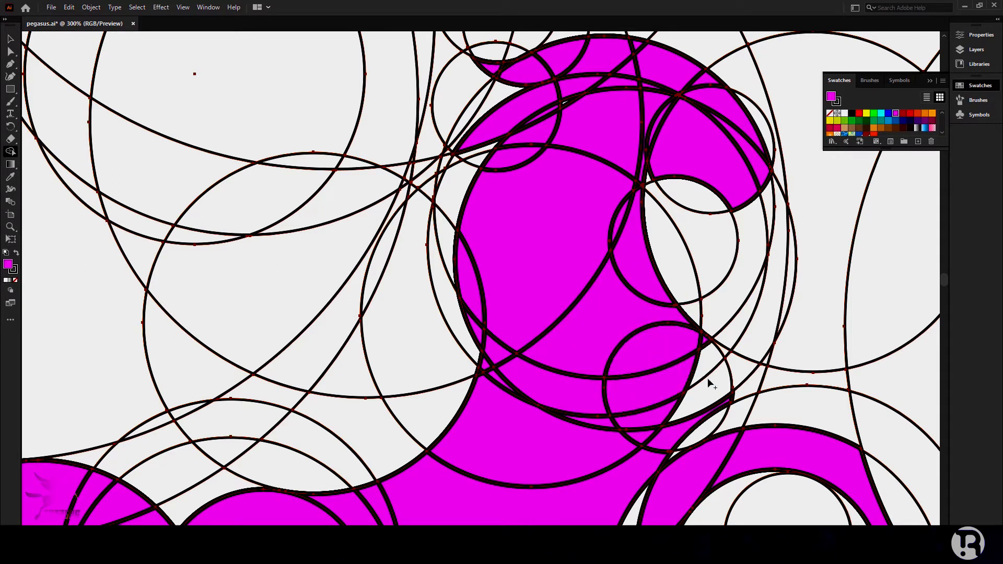
{"action": "left_click", "coordinate": [711, 385]}
- Fill the remaining gap between the body and the raised foreleg in magenta
{"action": "scroll", "coordinate": [727, 417], "scroll_direction": "down", "scroll_amount": 3}
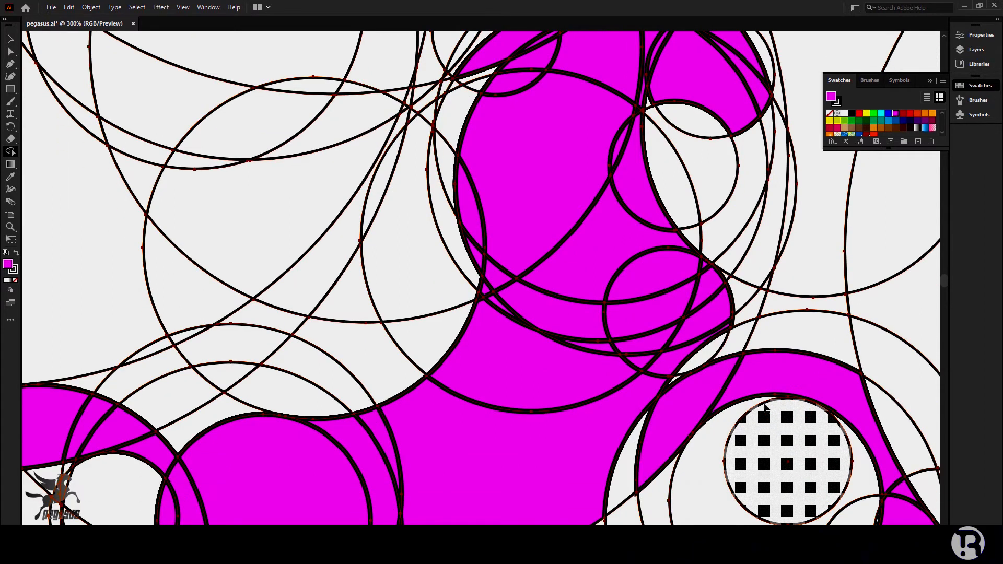
{"action": "scroll", "coordinate": [760, 399], "scroll_direction": "down", "scroll_amount": 2}
{"action": "scroll", "coordinate": [760, 400], "scroll_direction": "down", "scroll_amount": 1}
{"action": "scroll", "coordinate": [761, 365], "scroll_direction": "up", "scroll_amount": 3}
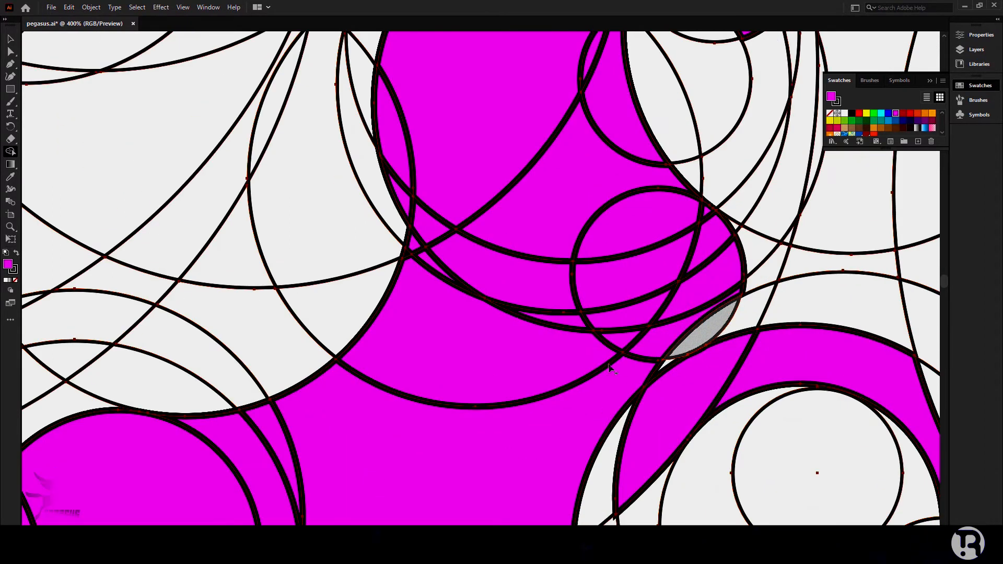
{"action": "scroll", "coordinate": [656, 370], "scroll_direction": "up", "scroll_amount": 2}
{"action": "left_click", "coordinate": [650, 372]}
{"action": "scroll", "coordinate": [642, 391], "scroll_direction": "down", "scroll_amount": 4}
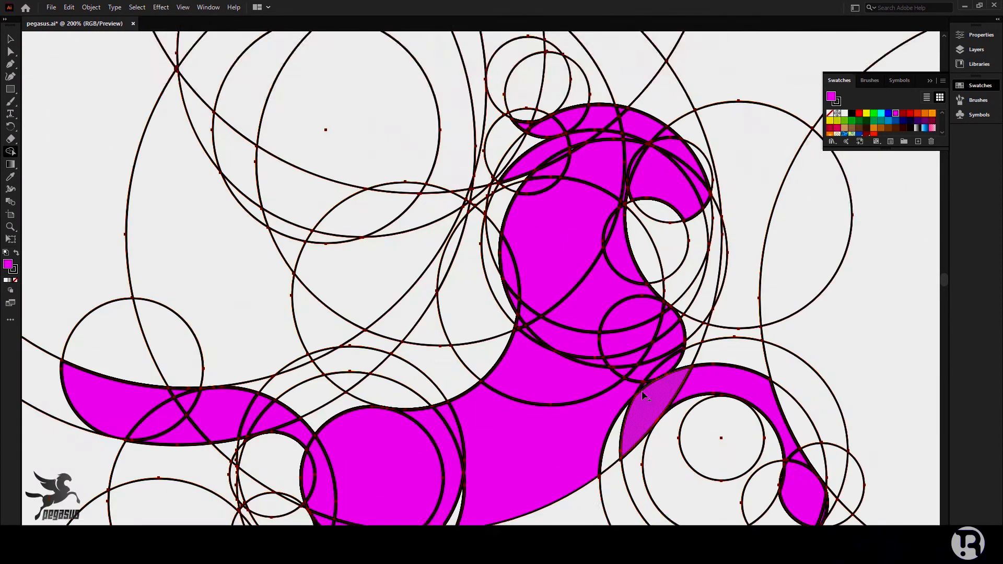
- Fill the main area of the wing's lower feather behind the neck in magenta
{"action": "scroll", "coordinate": [641, 392], "scroll_direction": "down", "scroll_amount": 2}
{"action": "scroll", "coordinate": [641, 394], "scroll_direction": "down", "scroll_amount": 1}
{"action": "scroll", "coordinate": [485, 348], "scroll_direction": "up", "scroll_amount": 2}
{"action": "scroll", "coordinate": [474, 335], "scroll_direction": "up", "scroll_amount": 1}
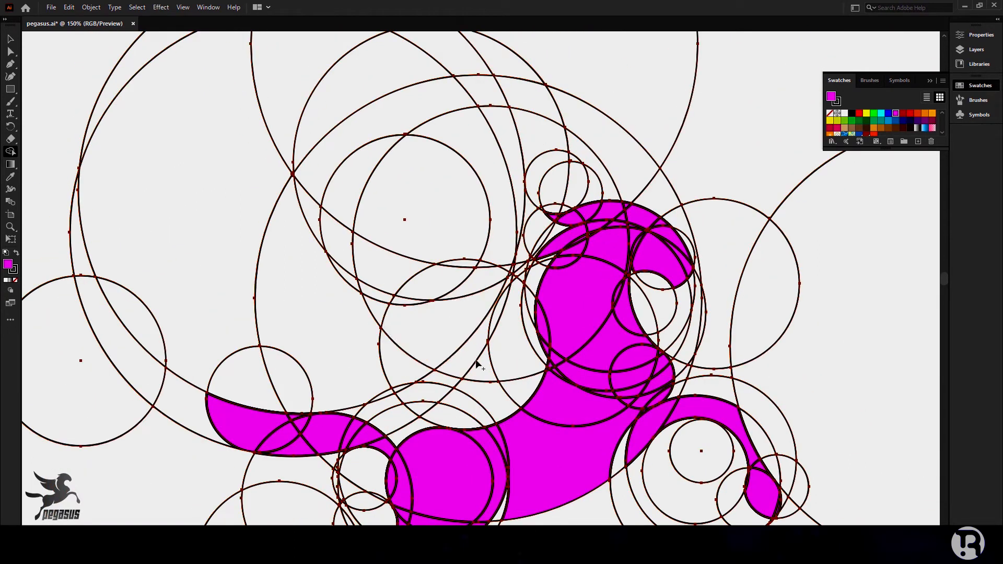
{"action": "left_click", "coordinate": [375, 312]}
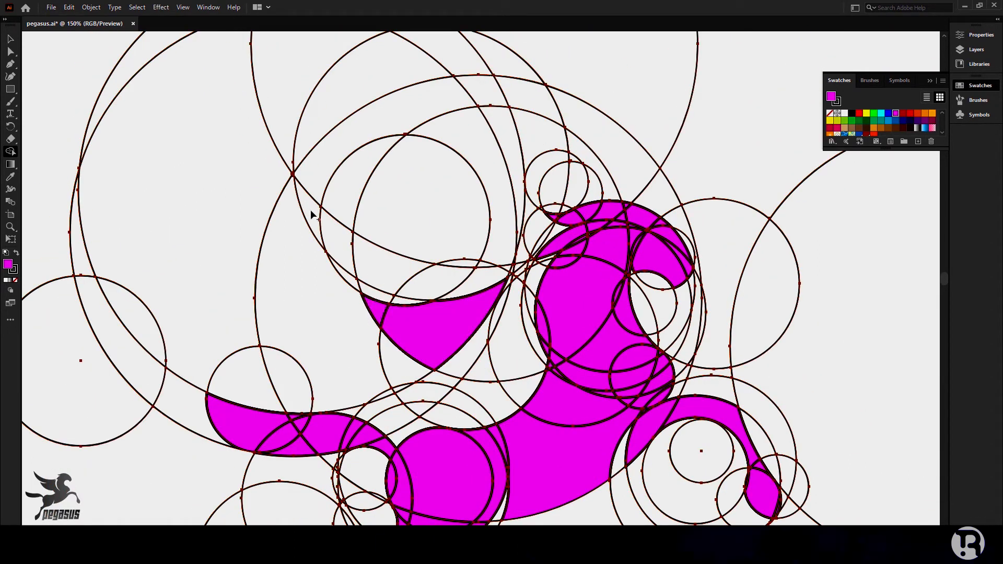
- Fill the curved upper feather of the wing in magenta, from its tip down to the wing root
{"action": "left_click", "coordinate": [341, 250]}
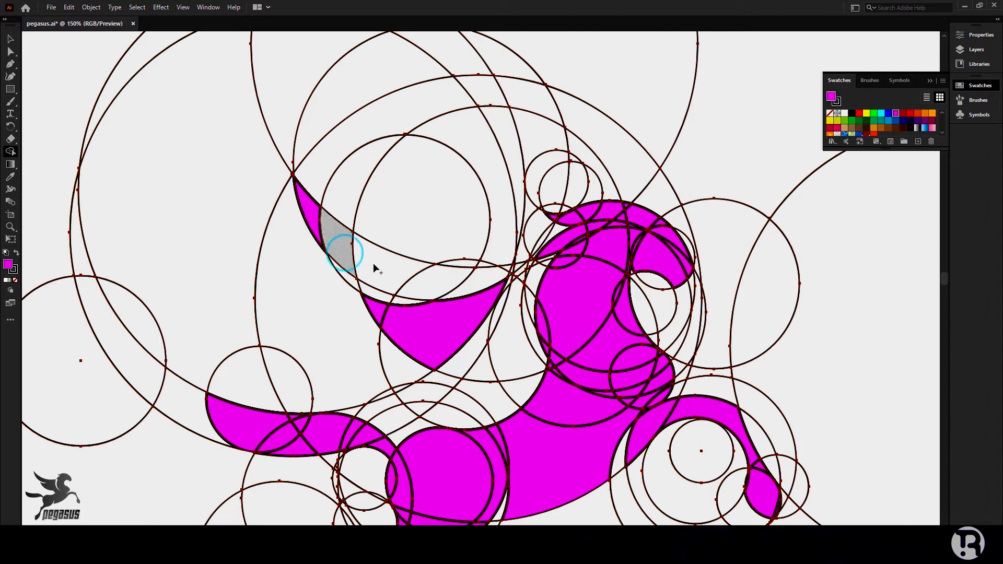
{"action": "left_click", "coordinate": [393, 271]}
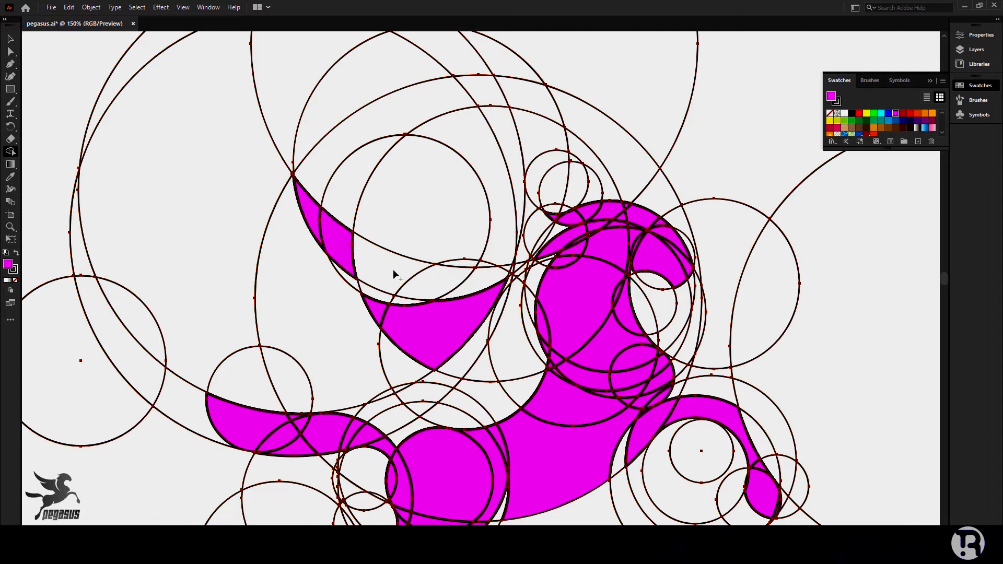
{"action": "left_click", "coordinate": [429, 285]}
{"action": "left_click", "coordinate": [448, 293]}
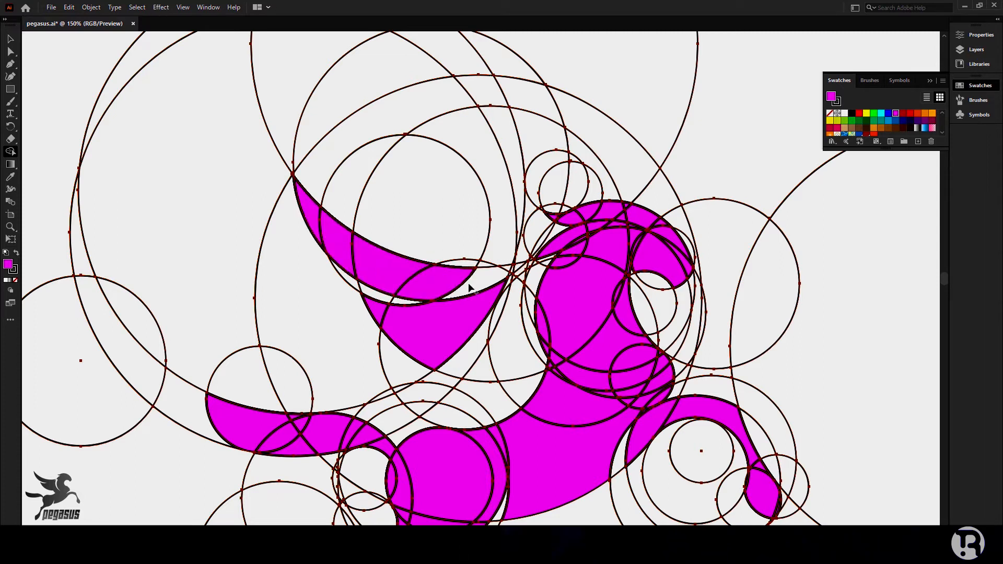
{"action": "left_click", "coordinate": [489, 281]}
- Fill the regions between the lower feather and the neck in magenta, joining the wing to the body
{"action": "scroll", "coordinate": [473, 343], "scroll_direction": "up", "scroll_amount": 3}
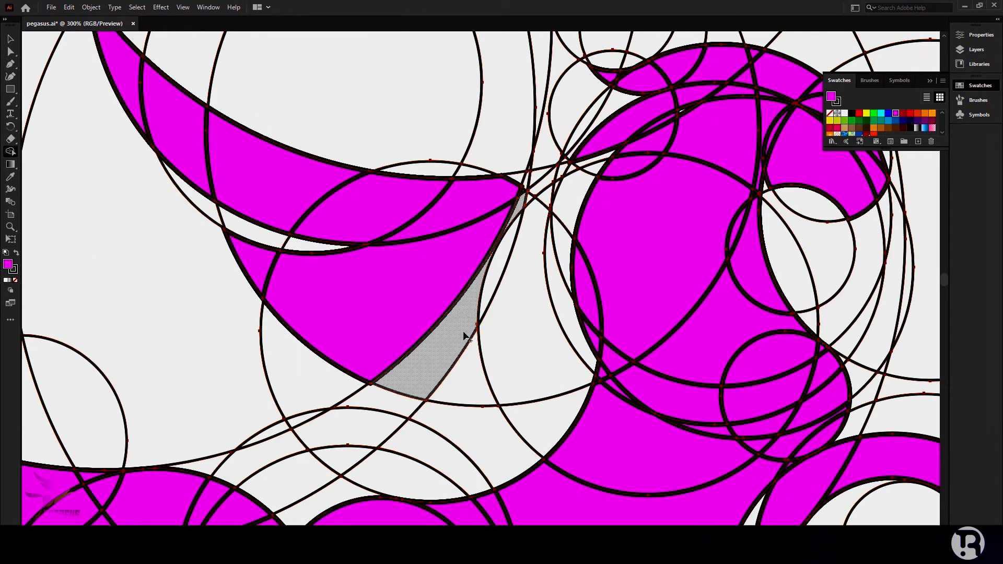
{"action": "left_click", "coordinate": [471, 382]}
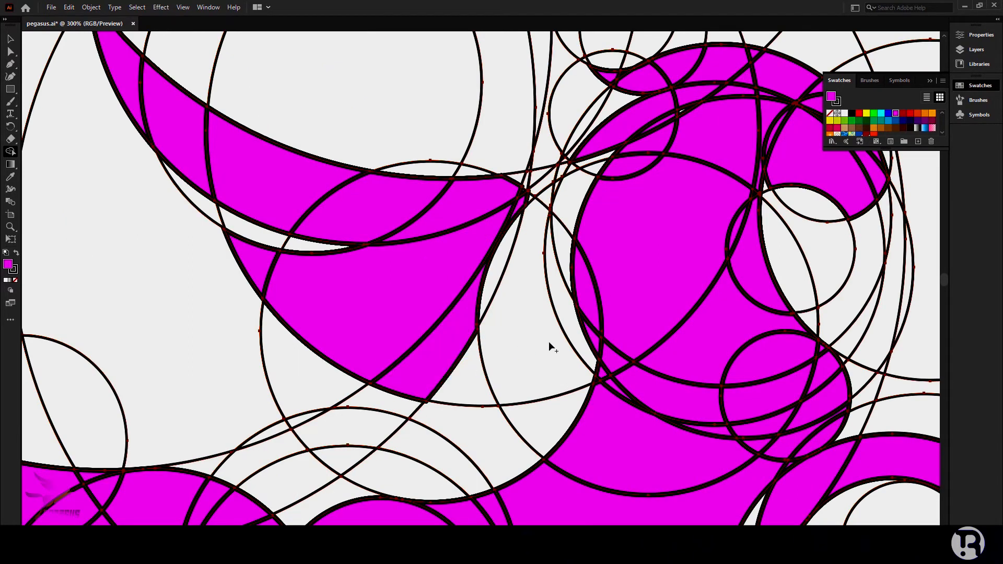
{"action": "left_click", "coordinate": [540, 421]}
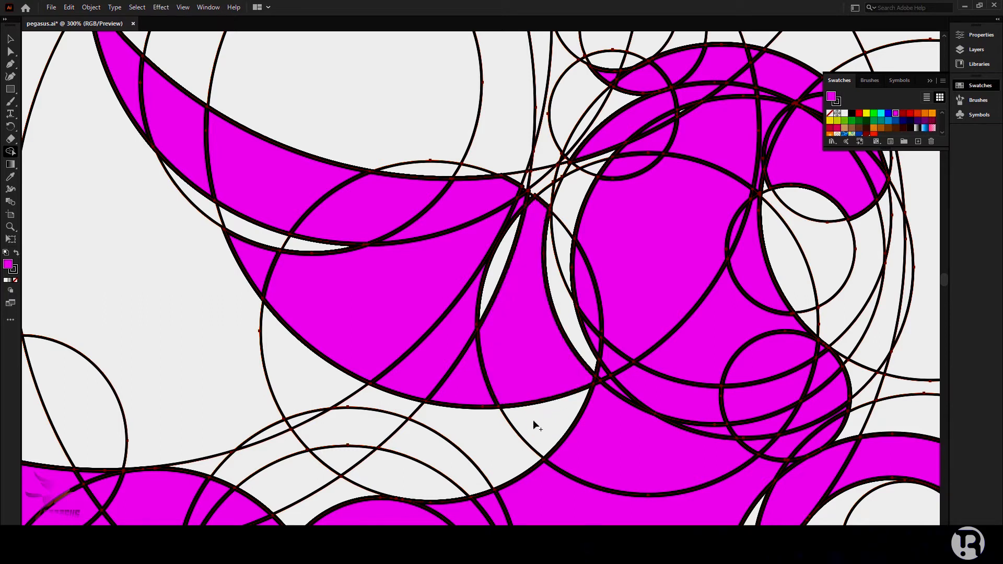
{"action": "left_click", "coordinate": [533, 415]}
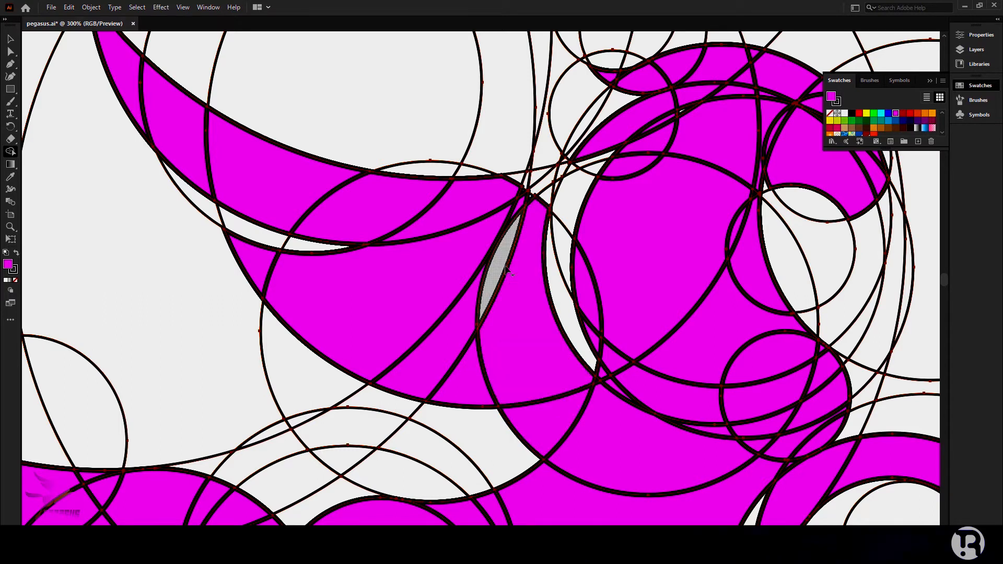
{"action": "left_click", "coordinate": [530, 178]}
- Fill the small slivers where the arcs cross at the wing root beside the neck in magenta
{"action": "scroll", "coordinate": [537, 221], "scroll_direction": "up", "scroll_amount": 1}
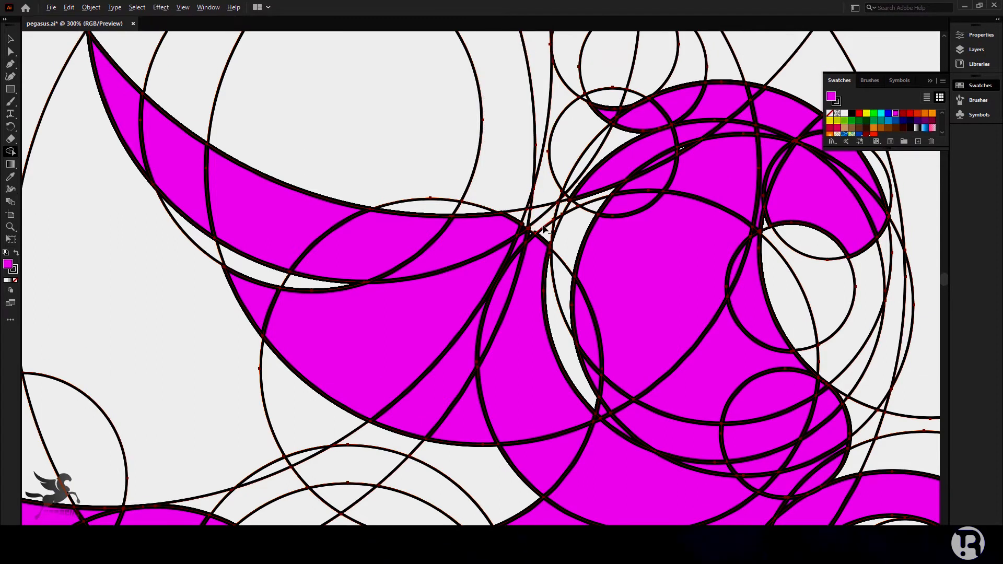
{"action": "scroll", "coordinate": [543, 227], "scroll_direction": "up", "scroll_amount": 2}
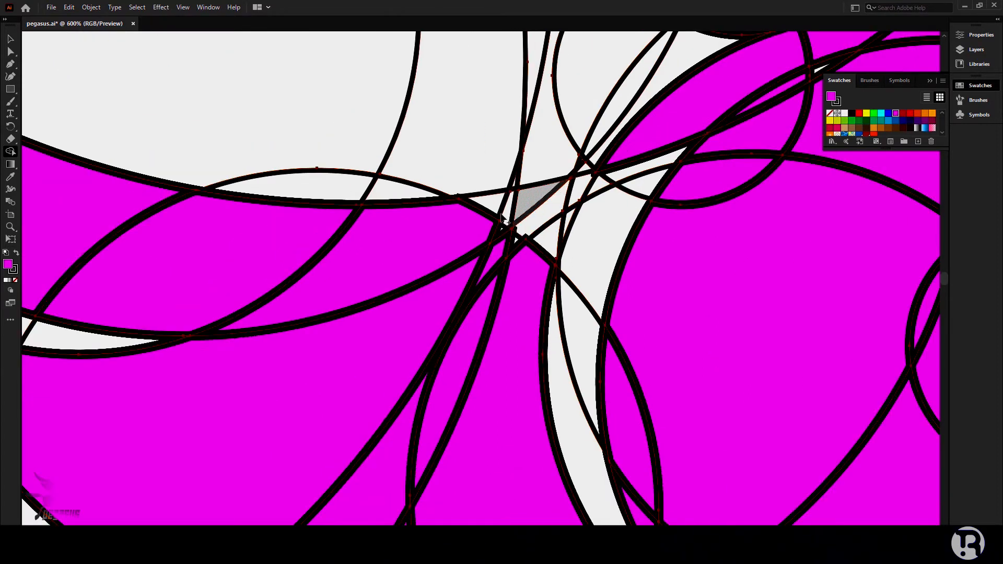
{"action": "left_click", "coordinate": [509, 209]}
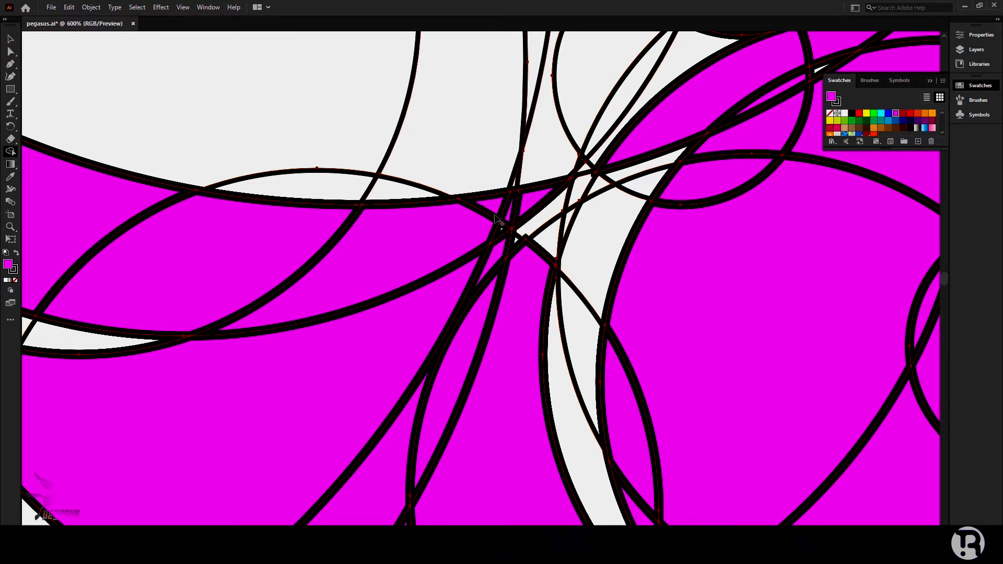
{"action": "scroll", "coordinate": [498, 222], "scroll_direction": "up", "scroll_amount": 5}
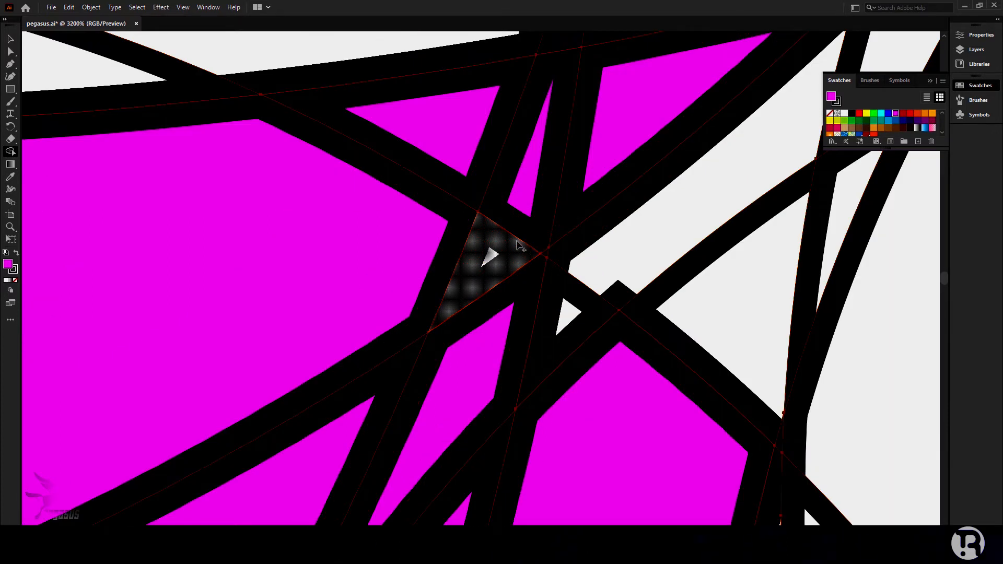
{"action": "scroll", "coordinate": [520, 247], "scroll_direction": "down", "scroll_amount": 4}
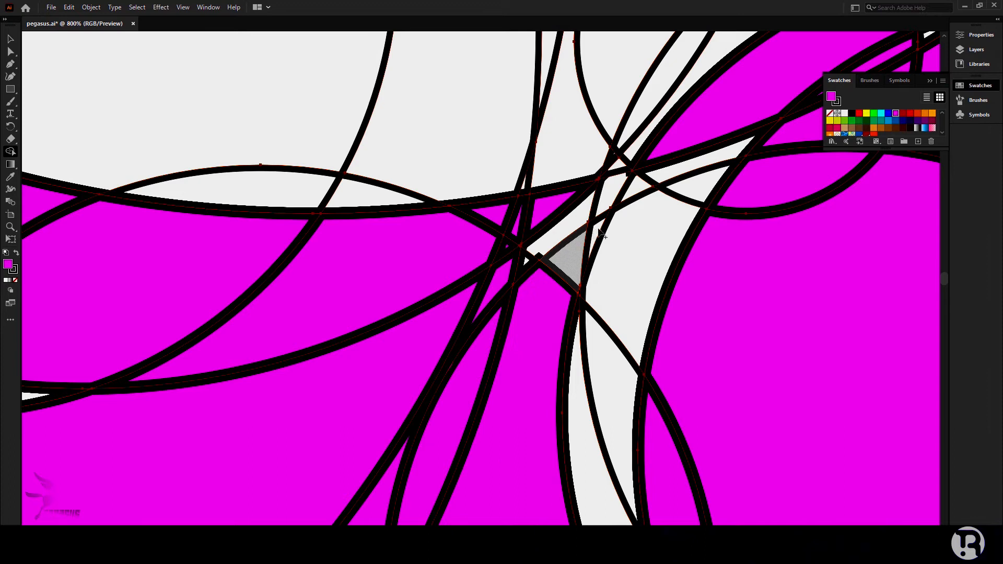
{"action": "left_click", "coordinate": [575, 254]}
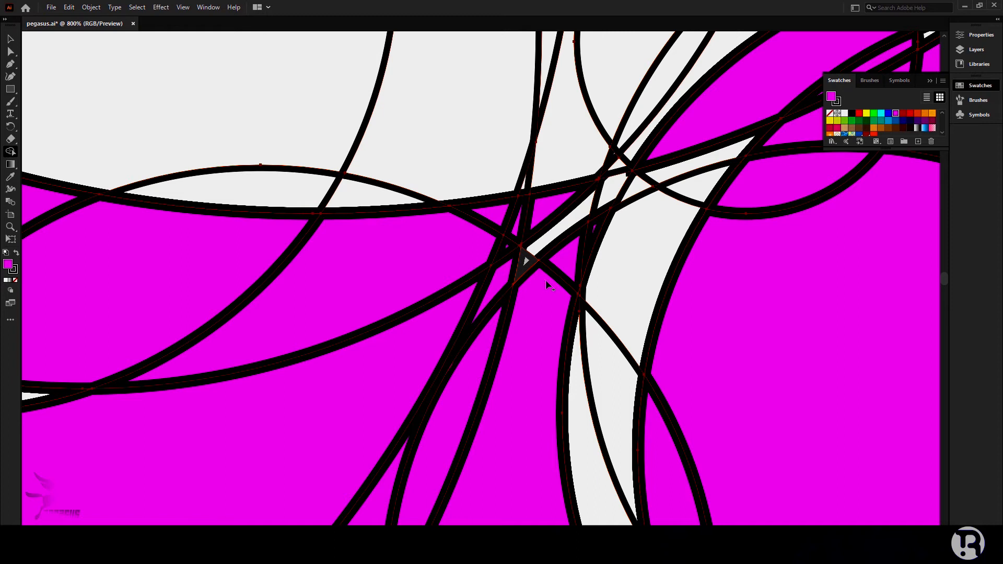
- Examine the wing root, head and muzzle at close range for unfilled slivers, and view the whole figure
{"action": "scroll", "coordinate": [545, 280], "scroll_direction": "down", "scroll_amount": 3}
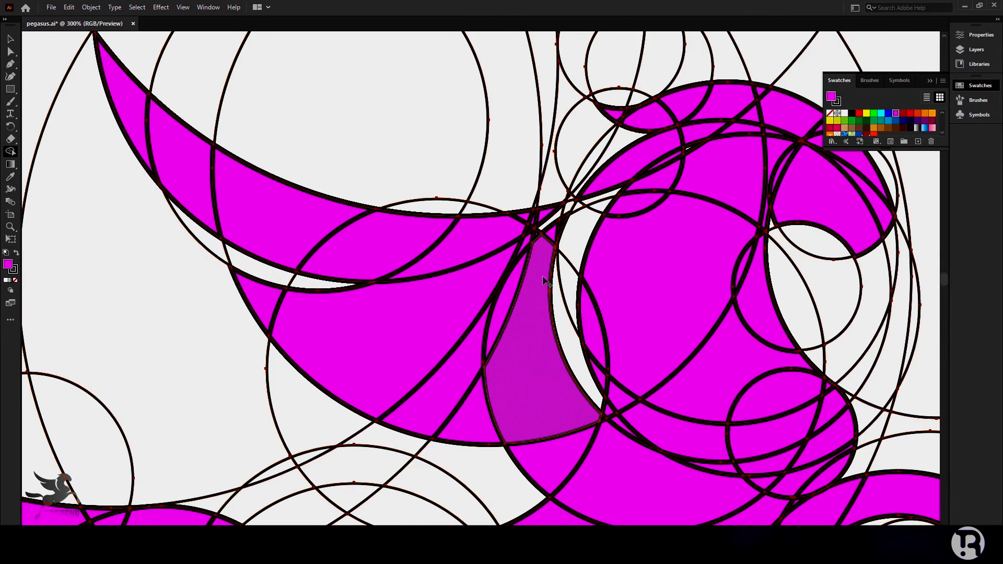
{"action": "scroll", "coordinate": [543, 281], "scroll_direction": "down", "scroll_amount": 2}
{"action": "scroll", "coordinate": [624, 149], "scroll_direction": "up", "scroll_amount": 6}
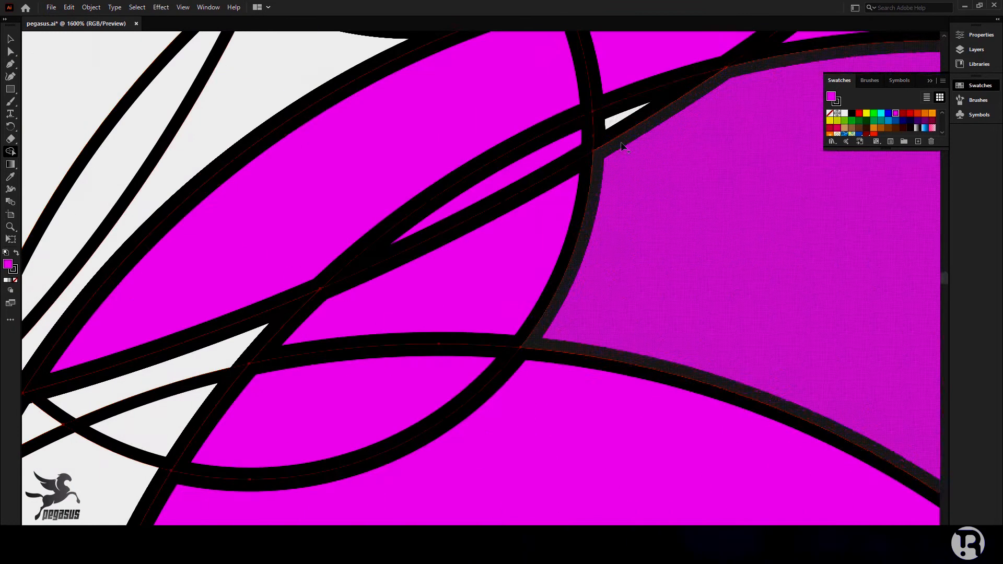
{"action": "scroll", "coordinate": [526, 275], "scroll_direction": "down", "scroll_amount": 6}
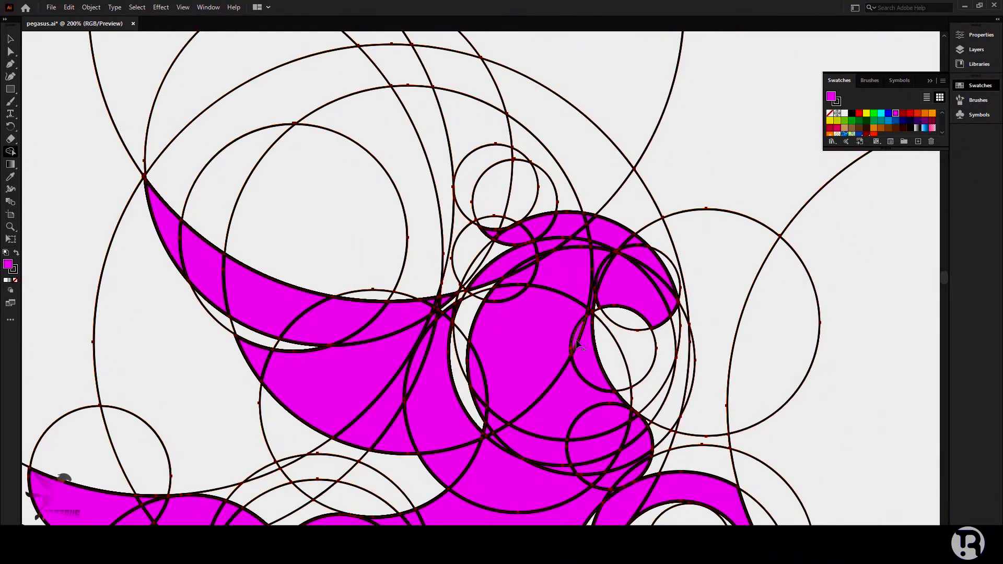
{"action": "scroll", "coordinate": [576, 342], "scroll_direction": "up", "scroll_amount": 6}
{"action": "scroll", "coordinate": [557, 308], "scroll_direction": "down", "scroll_amount": 7}
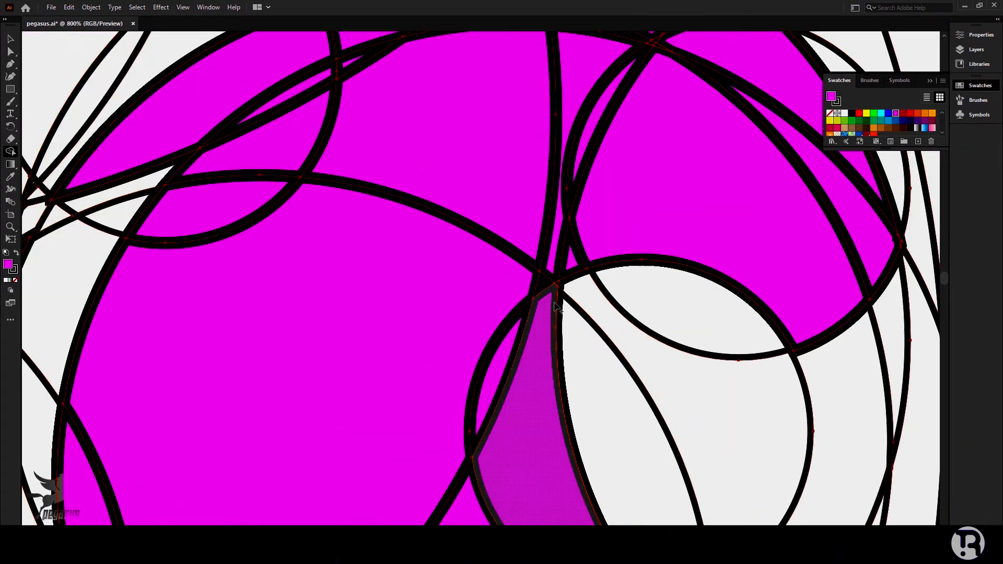
{"action": "scroll", "coordinate": [557, 308], "scroll_direction": "down", "scroll_amount": 1}
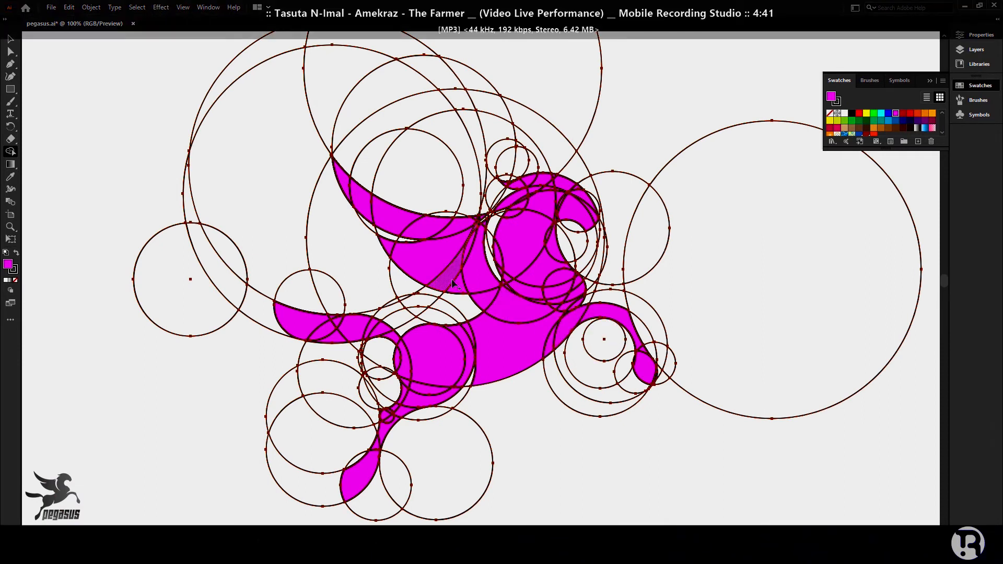
{"action": "scroll", "coordinate": [452, 282], "scroll_direction": "down", "scroll_amount": 2}
- Remove the stroke from the artwork, reselect all the circles and filled shapes, and reactivate the Shape Builder tool
{"action": "left_click", "coordinate": [91, 8]}
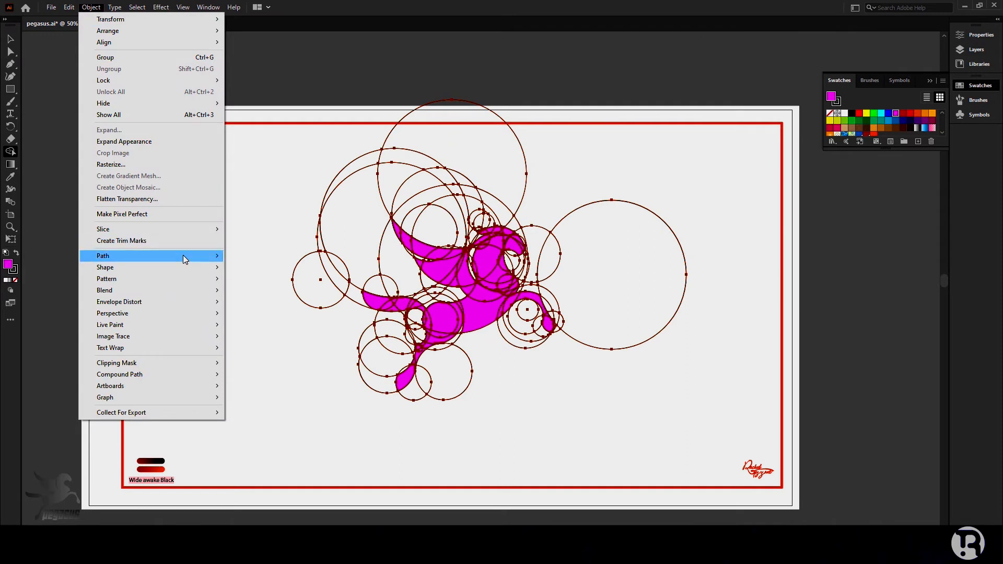
{"action": "key", "text": "Escape"}
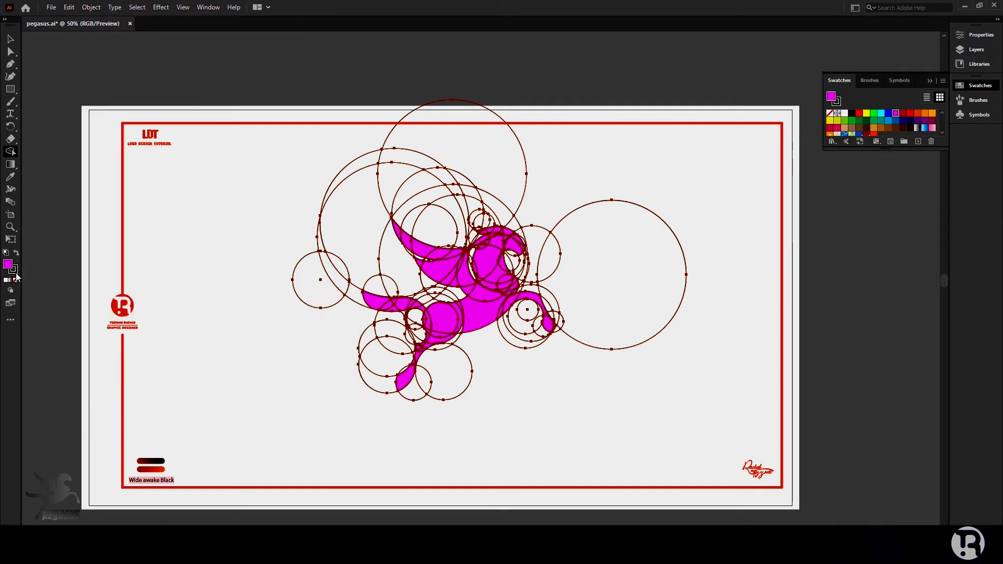
{"action": "left_click", "coordinate": [16, 273]}
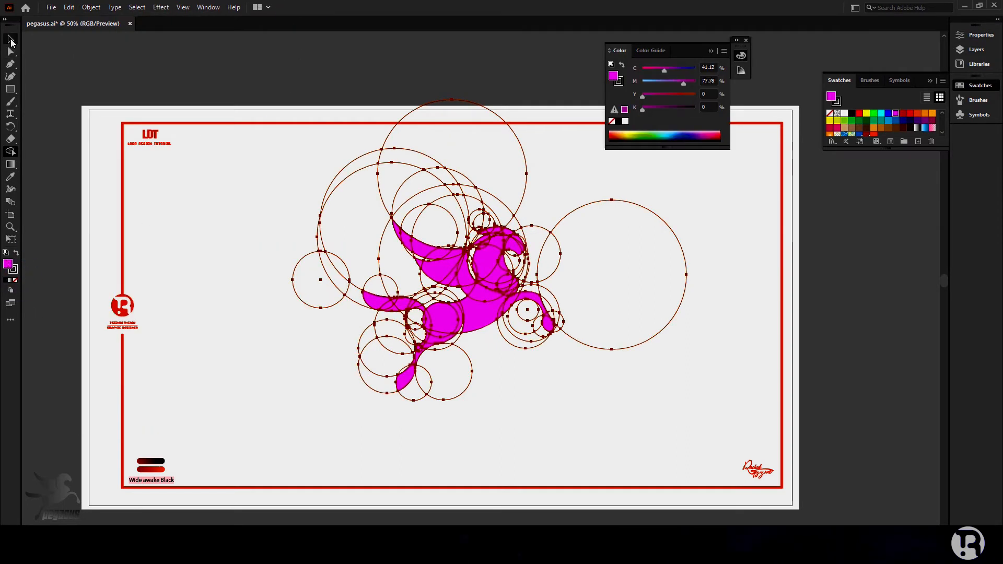
{"action": "left_click", "coordinate": [196, 193]}
{"action": "left_click_drag", "start_coordinate": [242, 150], "coordinate": [653, 449]}
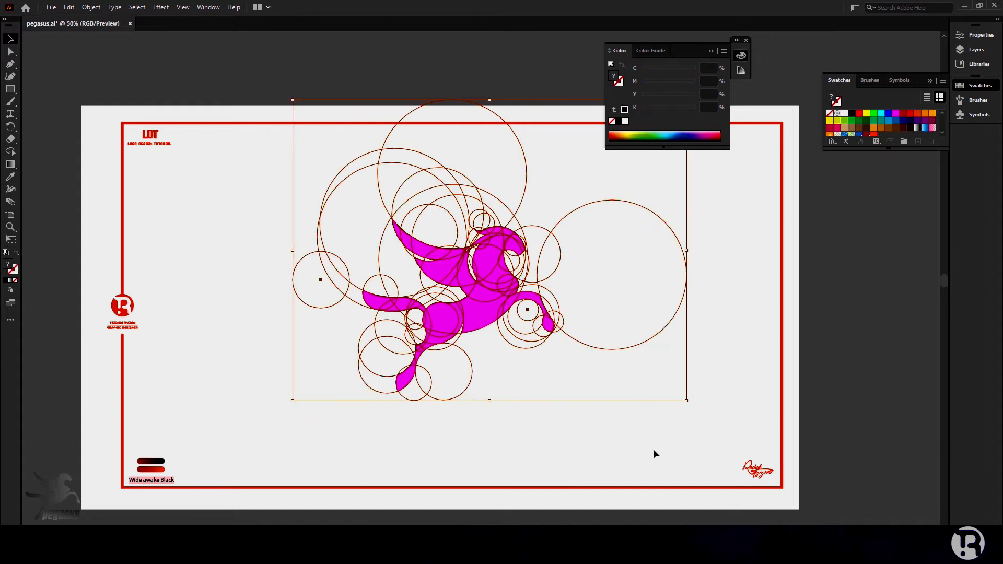
{"action": "left_click", "coordinate": [9, 152]}
- Fill the tiny sliver along the foreleg's edge near the chest in magenta
{"action": "scroll", "coordinate": [392, 245], "scroll_direction": "up", "scroll_amount": 4}
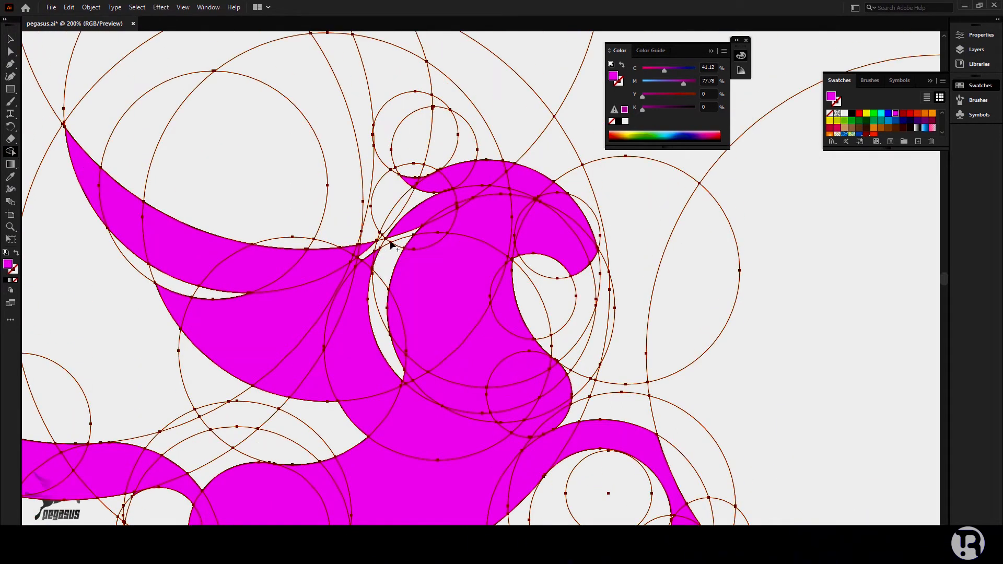
{"action": "scroll", "coordinate": [567, 273], "scroll_direction": "down", "scroll_amount": 3}
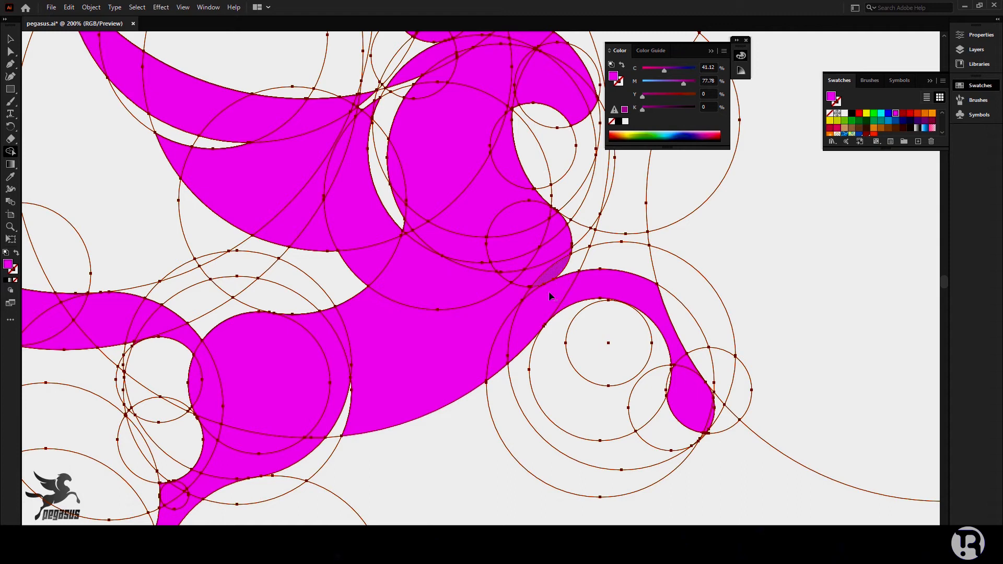
{"action": "scroll", "coordinate": [539, 296], "scroll_direction": "up", "scroll_amount": 4}
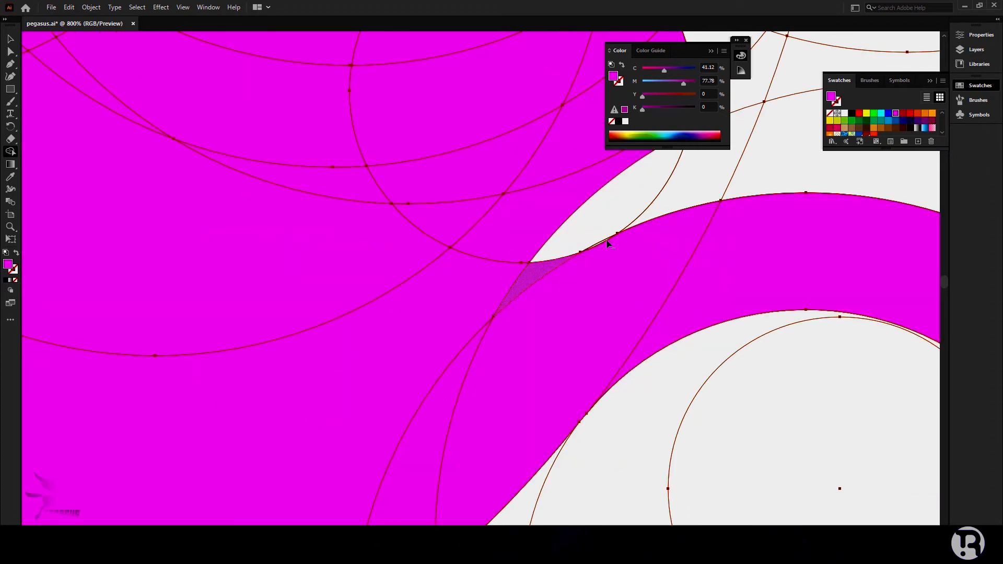
{"action": "scroll", "coordinate": [603, 243], "scroll_direction": "up", "scroll_amount": 4}
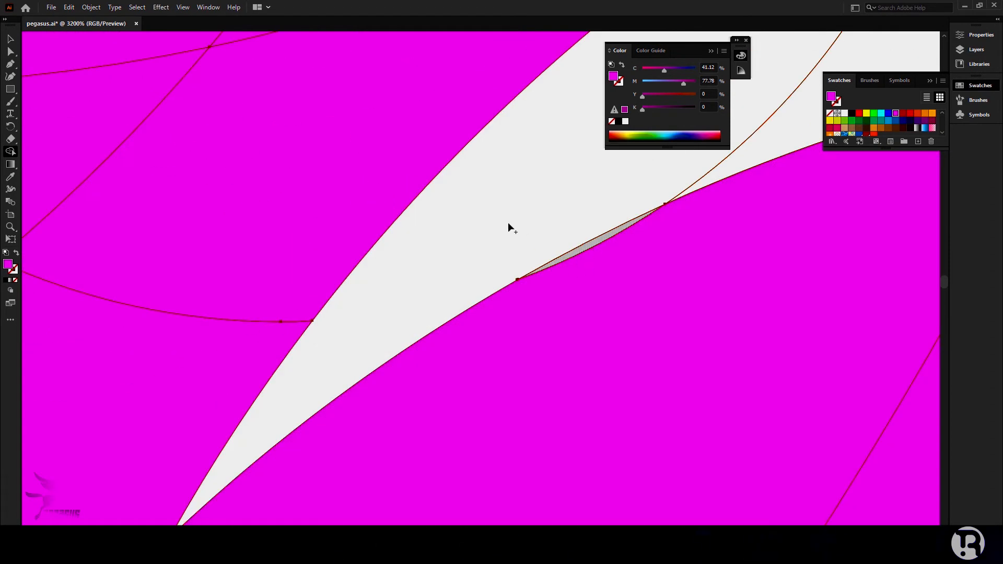
{"action": "scroll", "coordinate": [508, 222], "scroll_direction": "down", "scroll_amount": 3}
{"action": "left_click", "coordinate": [733, 396]}
- Check the foreleg's outline and the tail's upper edge for leftover unfilled slivers
{"action": "scroll", "coordinate": [632, 332], "scroll_direction": "down", "scroll_amount": 6}
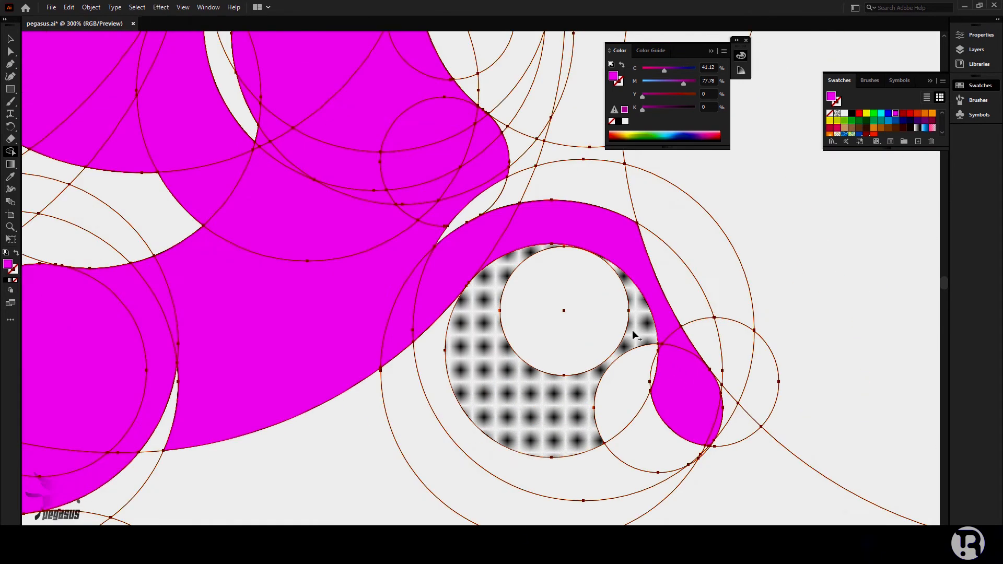
{"action": "scroll", "coordinate": [631, 332], "scroll_direction": "down", "scroll_amount": 2}
{"action": "scroll", "coordinate": [315, 443], "scroll_direction": "up", "scroll_amount": 1}
{"action": "scroll", "coordinate": [157, 225], "scroll_direction": "up", "scroll_amount": 8}
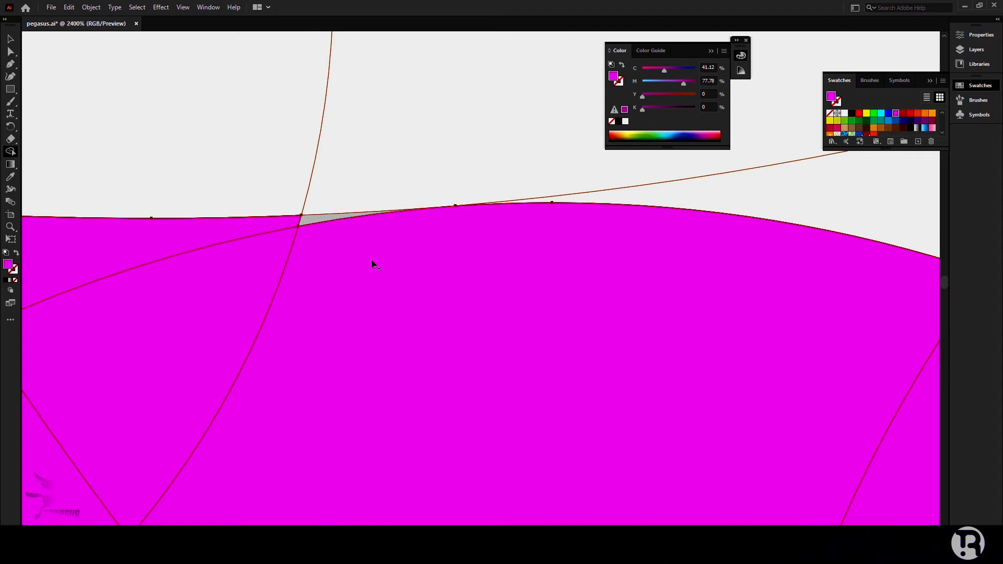
{"action": "scroll", "coordinate": [373, 264], "scroll_direction": "down", "scroll_amount": 5}
{"action": "scroll", "coordinate": [375, 272], "scroll_direction": "down", "scroll_amount": 2}
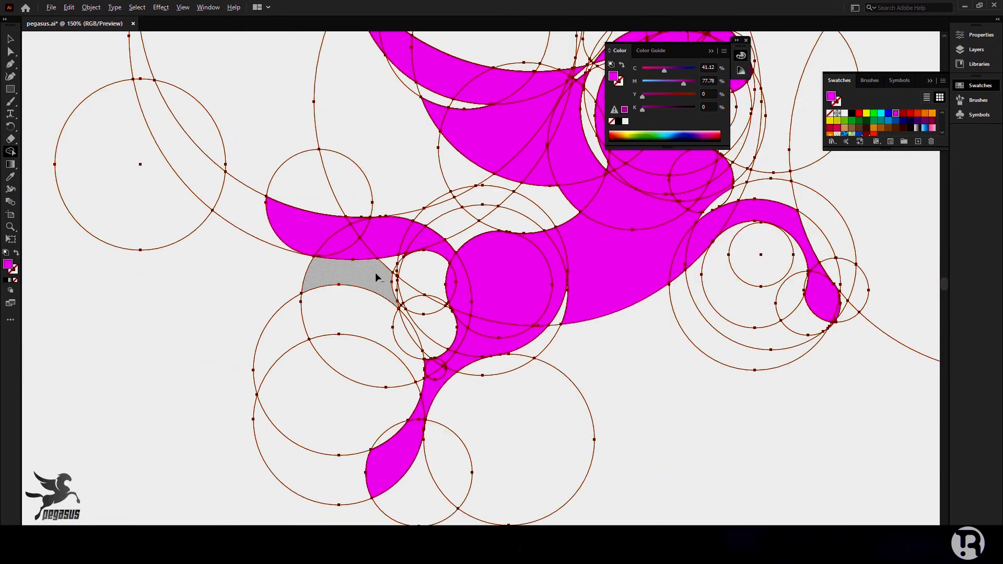
- Locate the tiny unfilled sliver inside the head where the circles cross and fill it in magenta
{"action": "scroll", "coordinate": [587, 288], "scroll_direction": "up", "scroll_amount": 4}
{"action": "scroll", "coordinate": [539, 281], "scroll_direction": "down", "scroll_amount": 4}
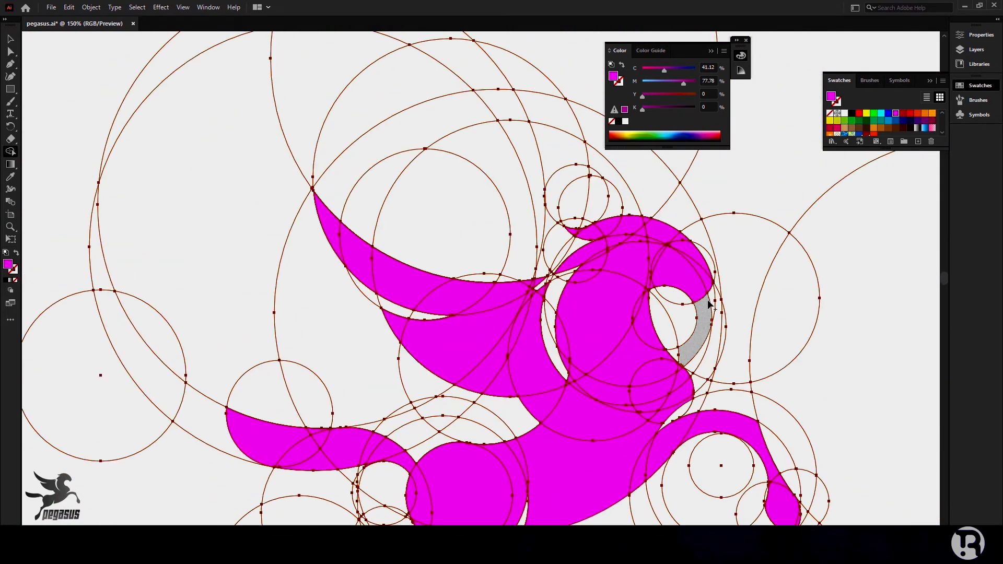
{"action": "scroll", "coordinate": [605, 255], "scroll_direction": "up", "scroll_amount": 9}
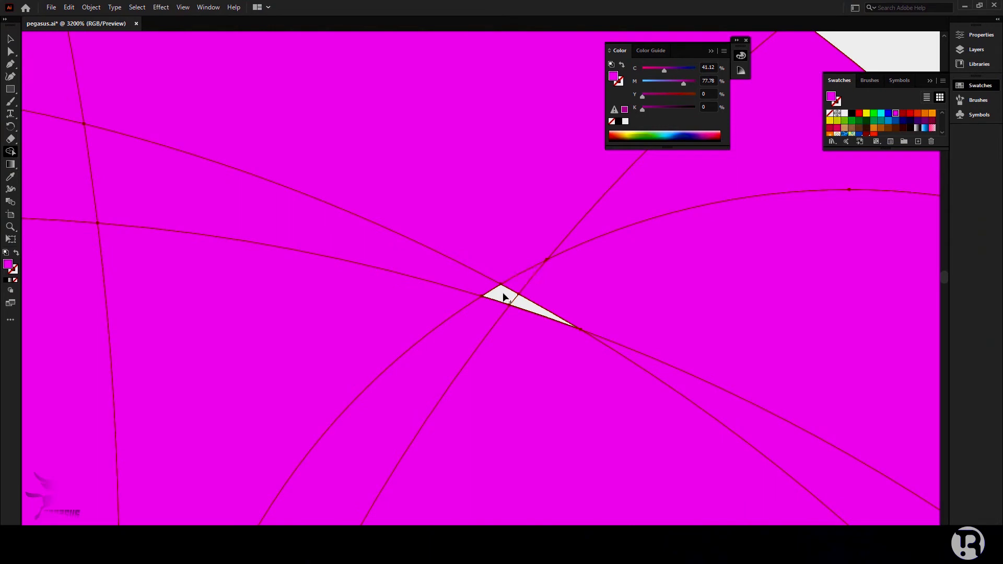
{"action": "scroll", "coordinate": [520, 316], "scroll_direction": "down", "scroll_amount": 9}
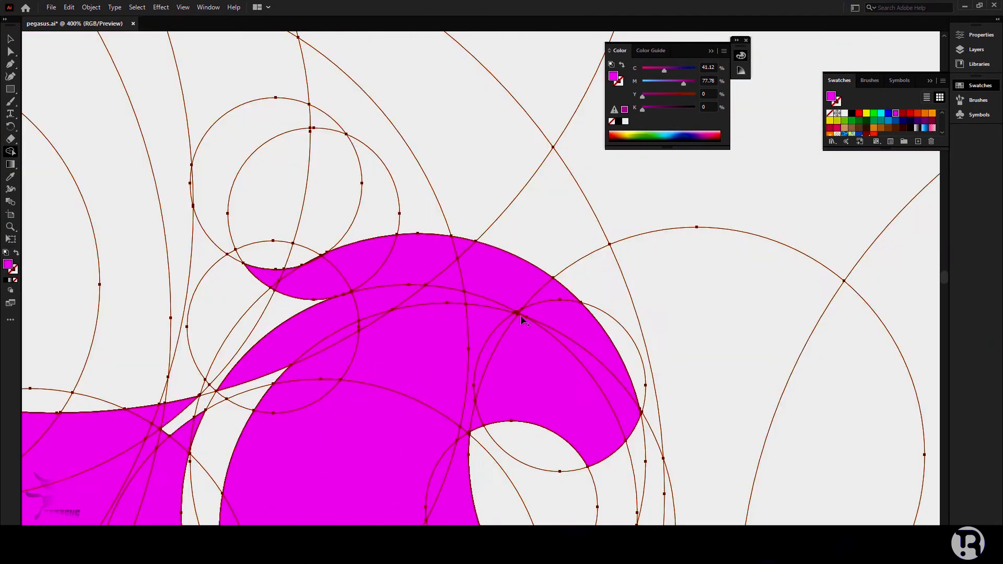
{"action": "scroll", "coordinate": [538, 321], "scroll_direction": "down", "scroll_amount": 3}
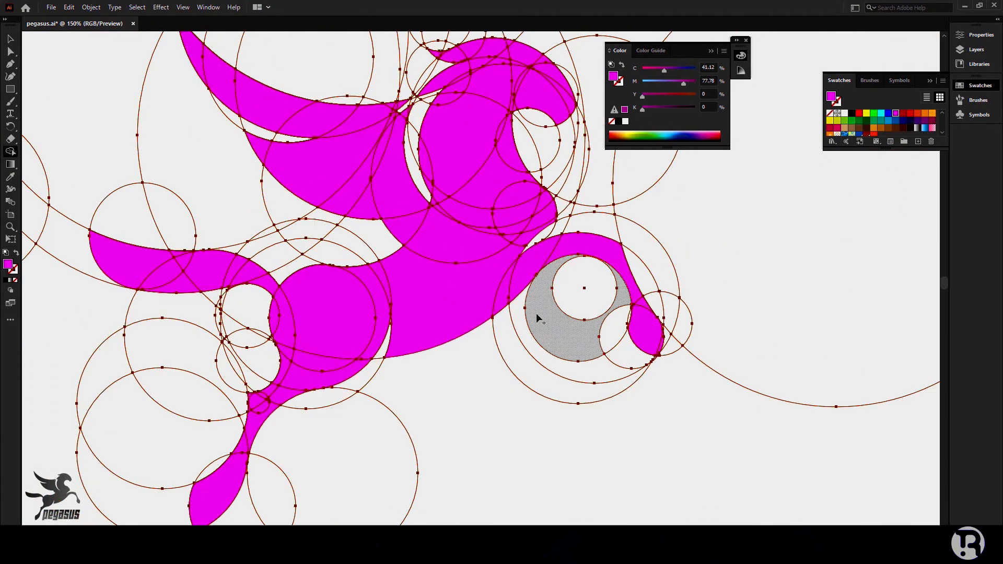
- Select the whole construction artwork and clean up its stray points, unpainted objects and empty text paths
{"action": "key", "text": "v"}
{"action": "left_click", "coordinate": [67, 83]}
{"action": "scroll", "coordinate": [250, 197], "scroll_direction": "down", "scroll_amount": 3}
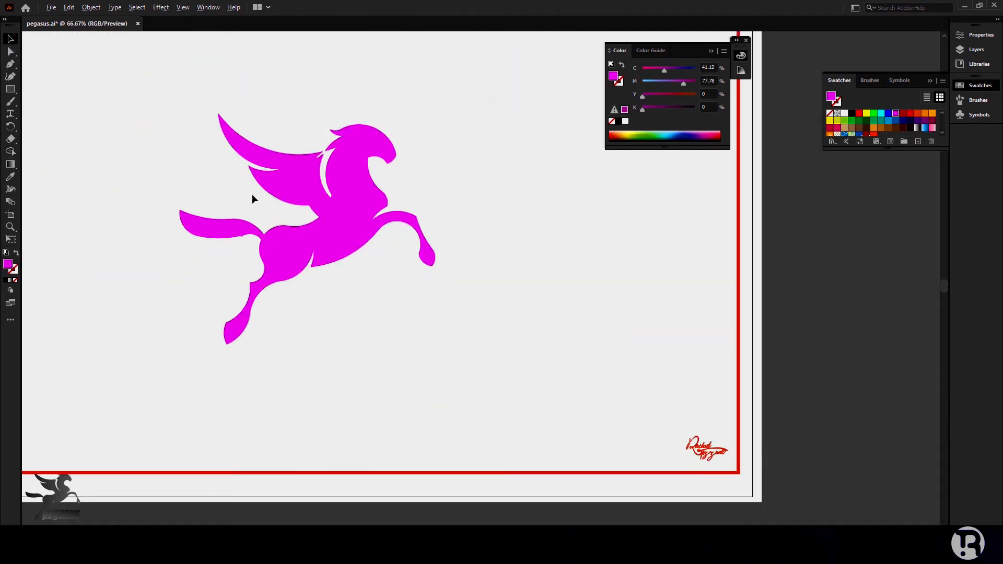
{"action": "left_click_drag", "start_coordinate": [163, 150], "coordinate": [512, 417]}
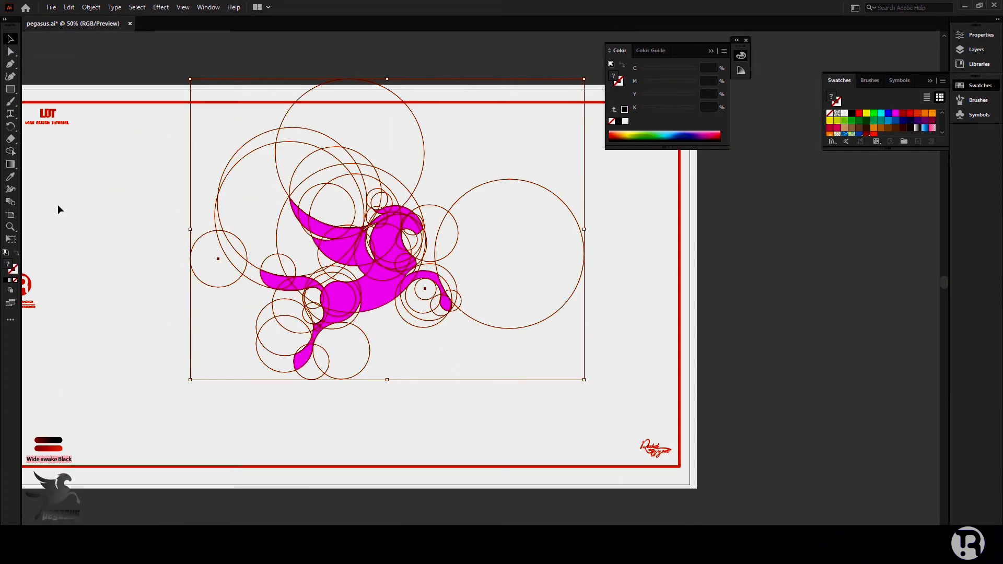
{"action": "left_click", "coordinate": [114, 8]}
{"action": "mouse_move", "coordinate": [156, 255]}
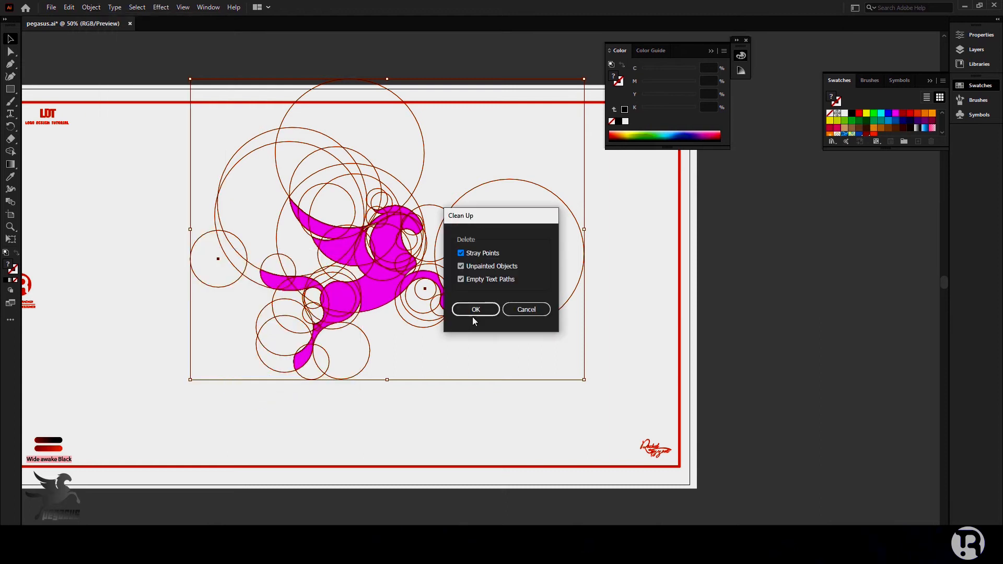
{"action": "left_click", "coordinate": [472, 317]}
- Reselect the remaining magenta Pegasus shapes, activate the Shape Builder tool and choose a green fill swatch
{"action": "left_click", "coordinate": [492, 347]}
{"action": "left_click_drag", "start_coordinate": [227, 195], "coordinate": [456, 393]}
{"action": "left_click", "coordinate": [11, 152]}
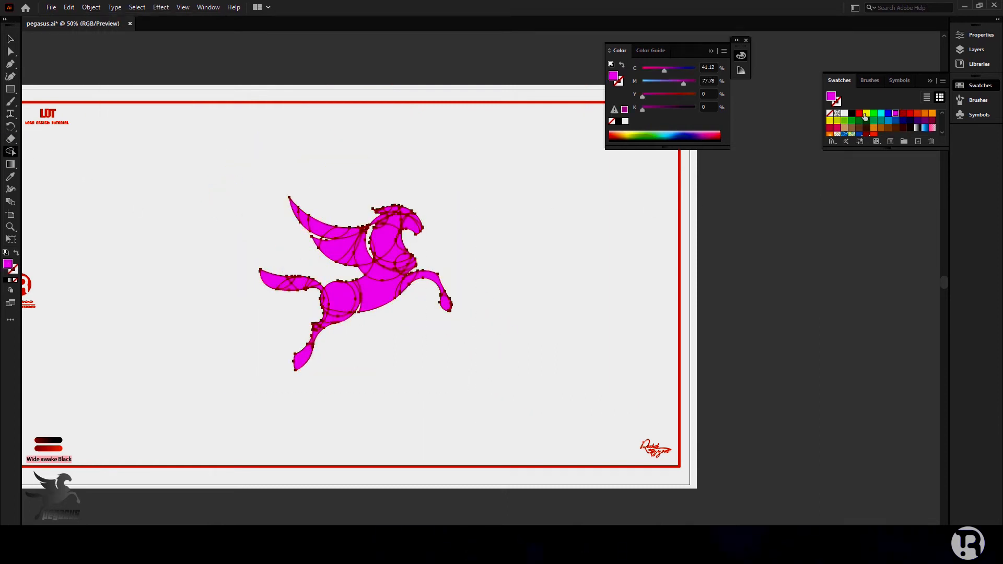
{"action": "left_click", "coordinate": [909, 121]}
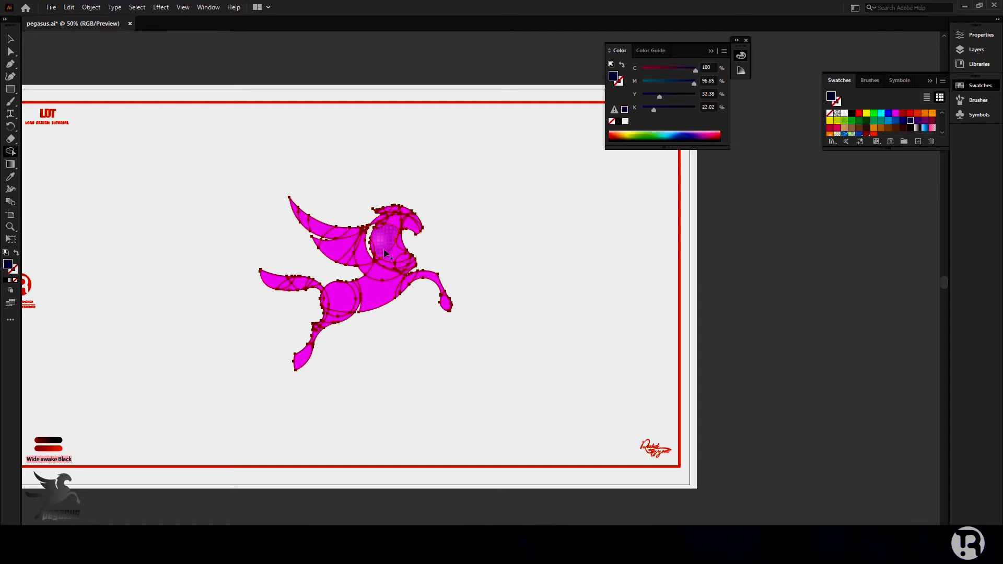
{"action": "left_click", "coordinate": [859, 120]}
- Merge the regions of the mane's outer band along the top of the head into one green shape
{"action": "scroll", "coordinate": [349, 245], "scroll_direction": "up", "scroll_amount": 6}
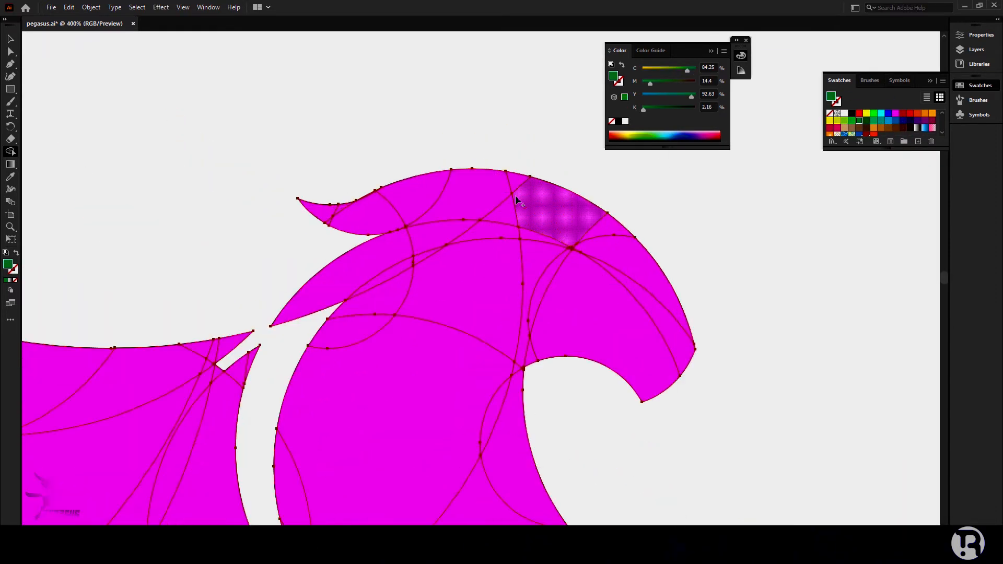
{"action": "key", "text": "ctrl+minus"}
{"action": "key", "text": "ctrl+minus"}
{"action": "key", "text": "ctrl+minus"}
{"action": "key", "text": "ctrl+minus"}
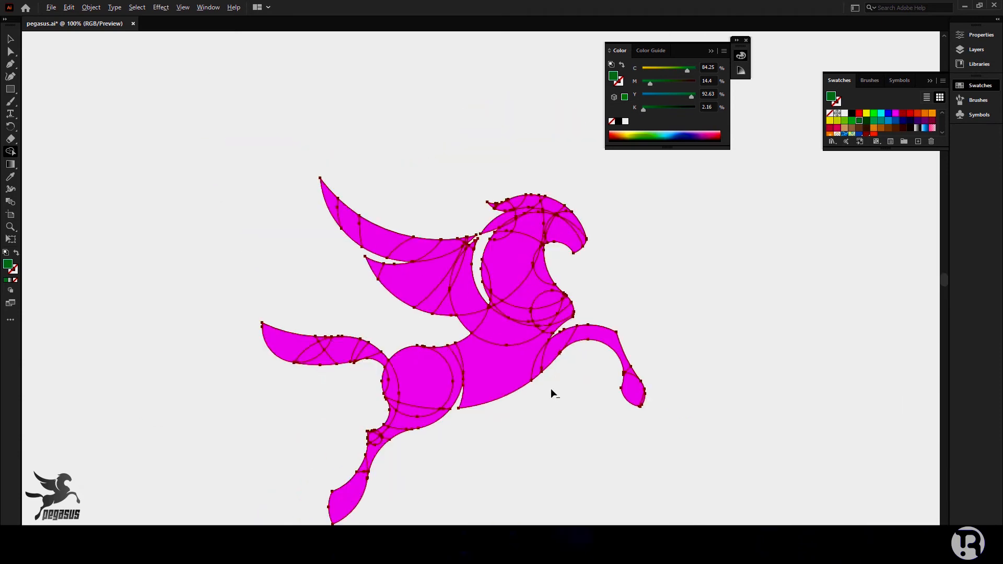
{"action": "scroll", "coordinate": [551, 393], "scroll_direction": "down", "scroll_amount": 3}
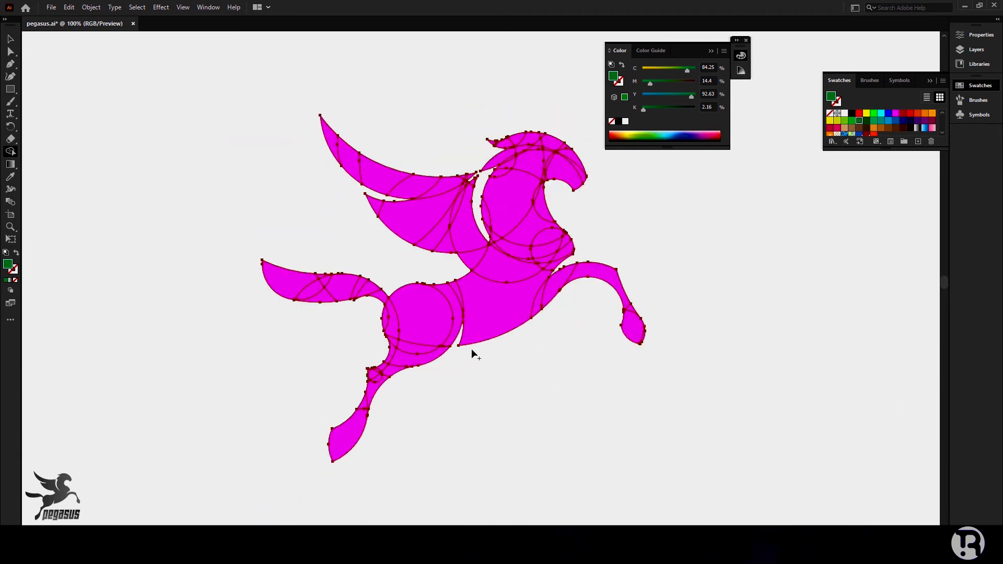
{"action": "scroll", "coordinate": [460, 292], "scroll_direction": "up", "scroll_amount": 2}
{"action": "scroll", "coordinate": [433, 231], "scroll_direction": "up", "scroll_amount": 3}
{"action": "scroll", "coordinate": [445, 250], "scroll_direction": "down", "scroll_amount": 1}
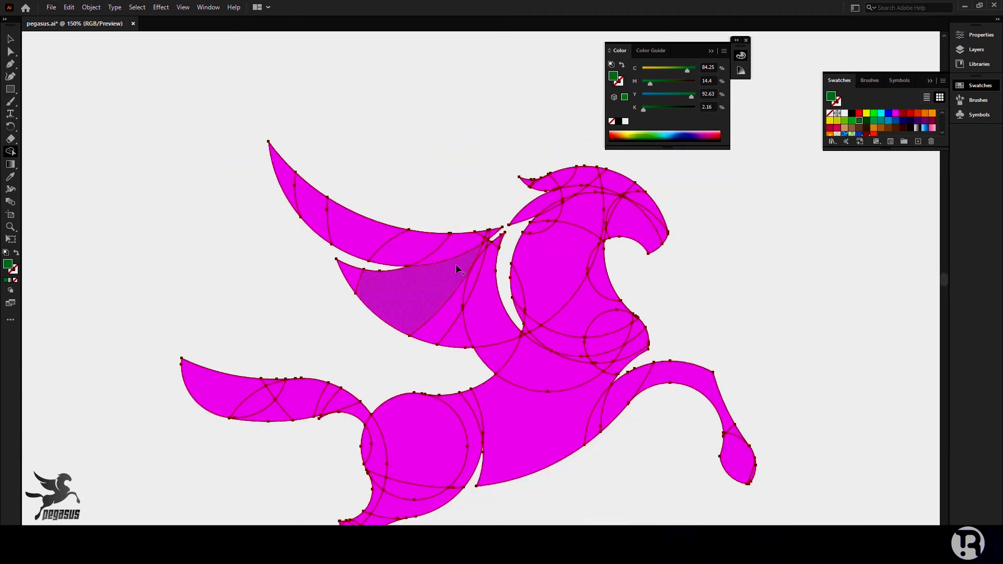
{"action": "scroll", "coordinate": [458, 269], "scroll_direction": "down", "scroll_amount": 1}
{"action": "scroll", "coordinate": [578, 158], "scroll_direction": "up", "scroll_amount": 3}
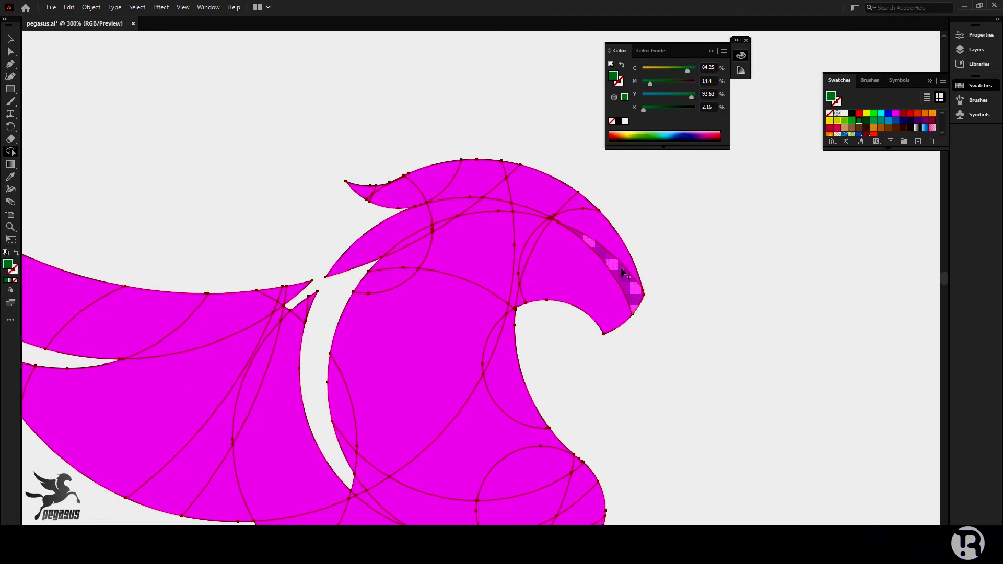
{"action": "mouse_move", "coordinate": [615, 265]}
{"action": "left_mouse_down"}
{"action": "mouse_move", "coordinate": [590, 219]}
{"action": "mouse_move", "coordinate": [501, 174]}
{"action": "mouse_move", "coordinate": [374, 209]}
{"action": "left_mouse_up"}
- Fill the thin magenta slivers on the mane's upper edge in green and merge them into the outer band
{"action": "scroll", "coordinate": [373, 209], "scroll_direction": "up", "scroll_amount": 6}
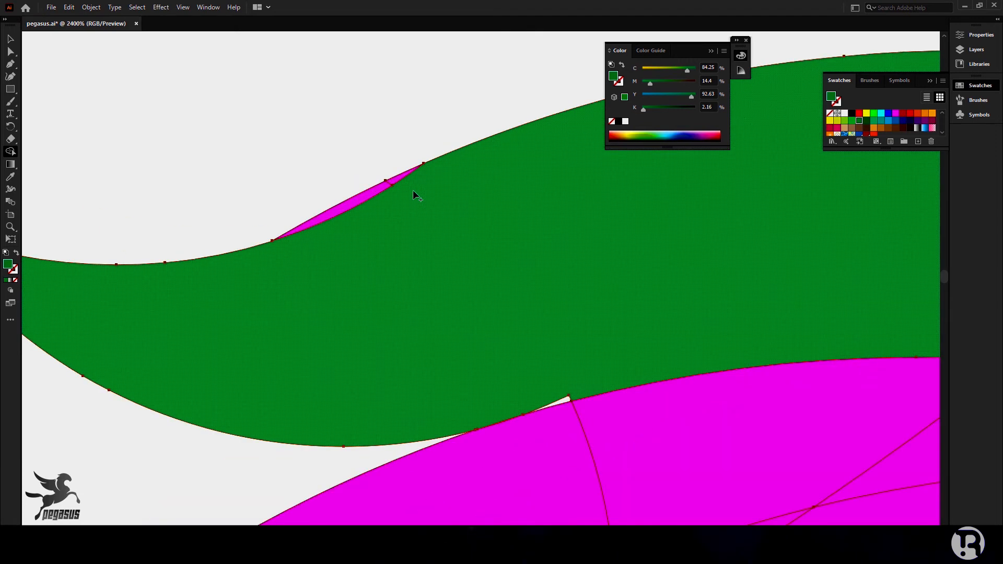
{"action": "left_click", "coordinate": [365, 190]}
{"action": "scroll", "coordinate": [365, 191], "scroll_direction": "down", "scroll_amount": 6}
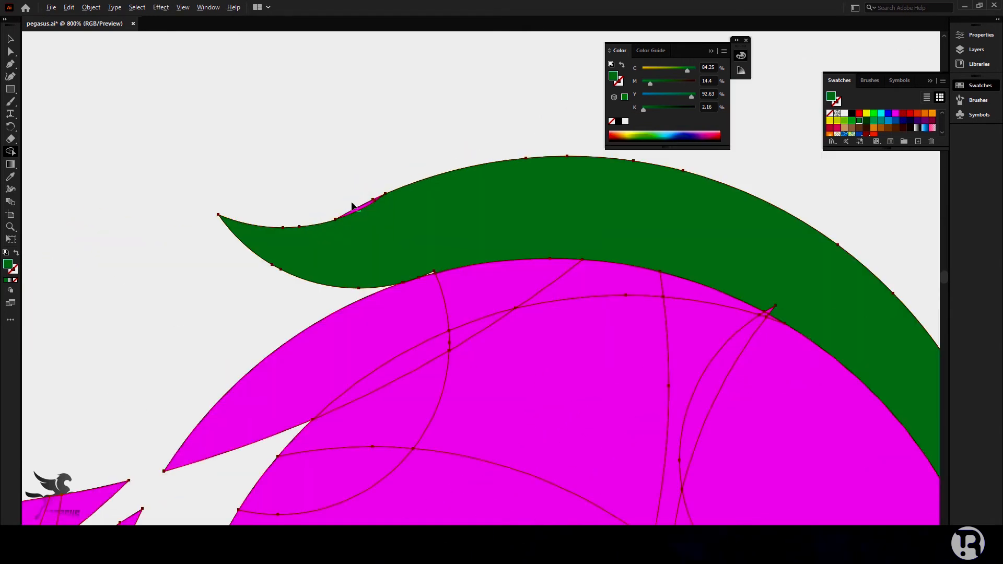
{"action": "scroll", "coordinate": [380, 205], "scroll_direction": "up", "scroll_amount": 6}
{"action": "left_click", "coordinate": [404, 192]}
{"action": "scroll", "coordinate": [445, 252], "scroll_direction": "down", "scroll_amount": 3}
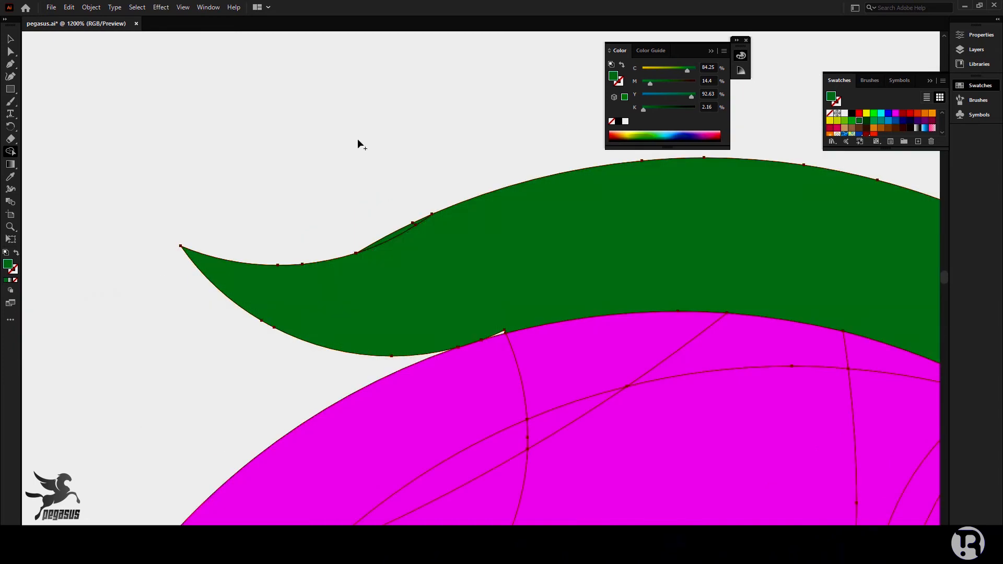
{"action": "left_click_drag", "start_coordinate": [445, 225], "coordinate": [405, 226]}
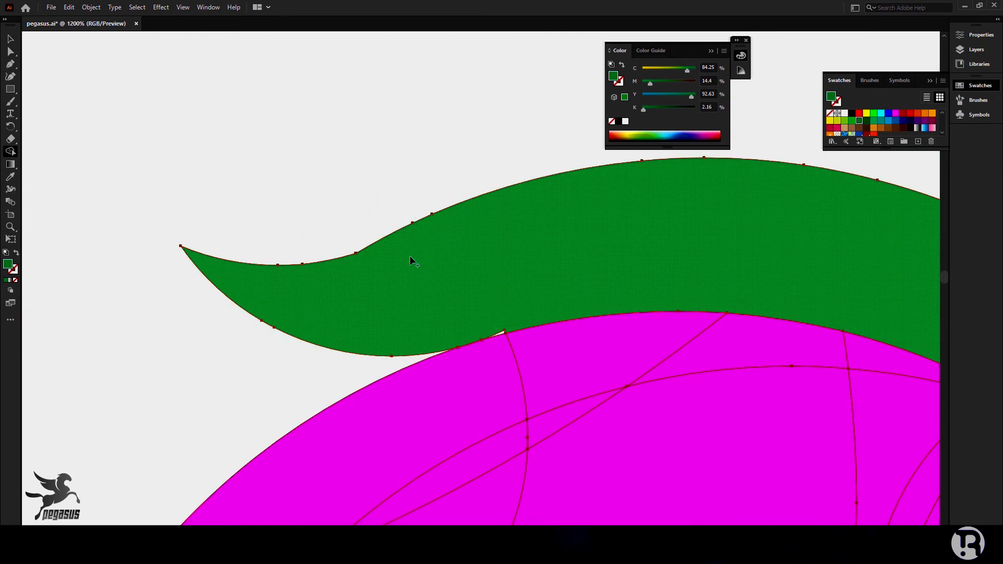
- Merge the inner mane band beneath the outer one into a single shape in a lighter sea green
{"action": "scroll", "coordinate": [411, 259], "scroll_direction": "down", "scroll_amount": 4}
{"action": "scroll", "coordinate": [652, 214], "scroll_direction": "up", "scroll_amount": 4}
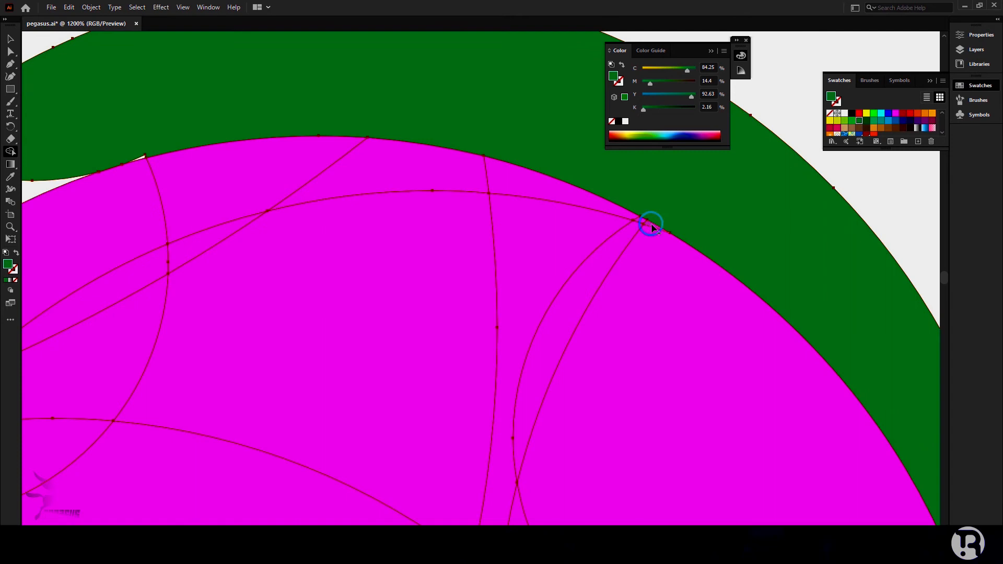
{"action": "key", "text": "Right"}
{"action": "key", "text": "Right"}
{"action": "mouse_move", "coordinate": [668, 209]}
{"action": "left_mouse_down"}
{"action": "mouse_move", "coordinate": [362, 172]}
{"action": "mouse_move", "coordinate": [79, 245]}
{"action": "left_mouse_up"}
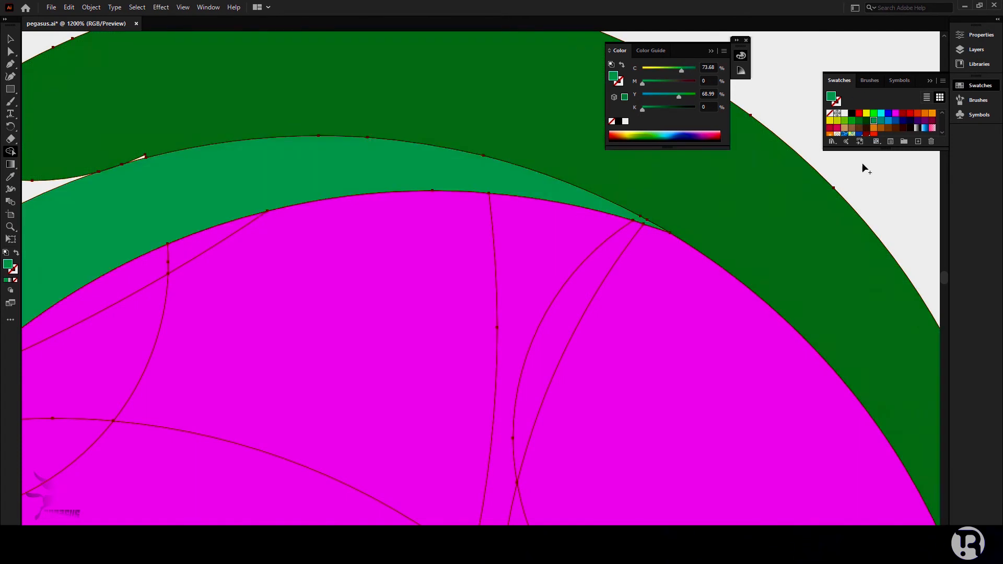
- Merge the small gap beneath the outer mane band into it, using the darkest green swatch
{"action": "key", "text": "Left"}
{"action": "left_click_drag", "start_coordinate": [148, 138], "coordinate": [146, 158]}
{"action": "scroll", "coordinate": [595, 258], "scroll_direction": "down", "scroll_amount": 5}
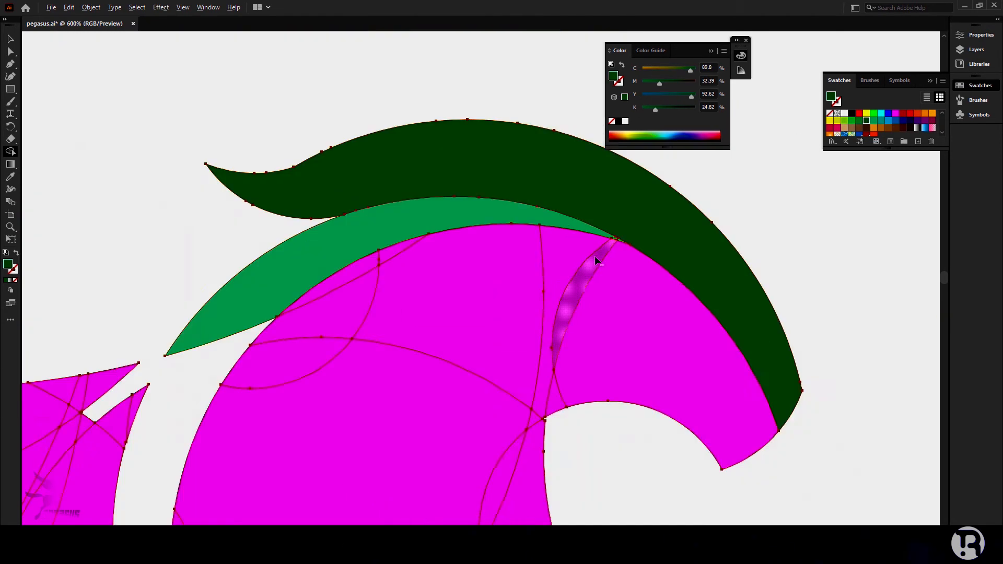
- Merge the large regions of the head and neck into one navy blue shape
{"action": "left_click", "coordinate": [902, 121]}
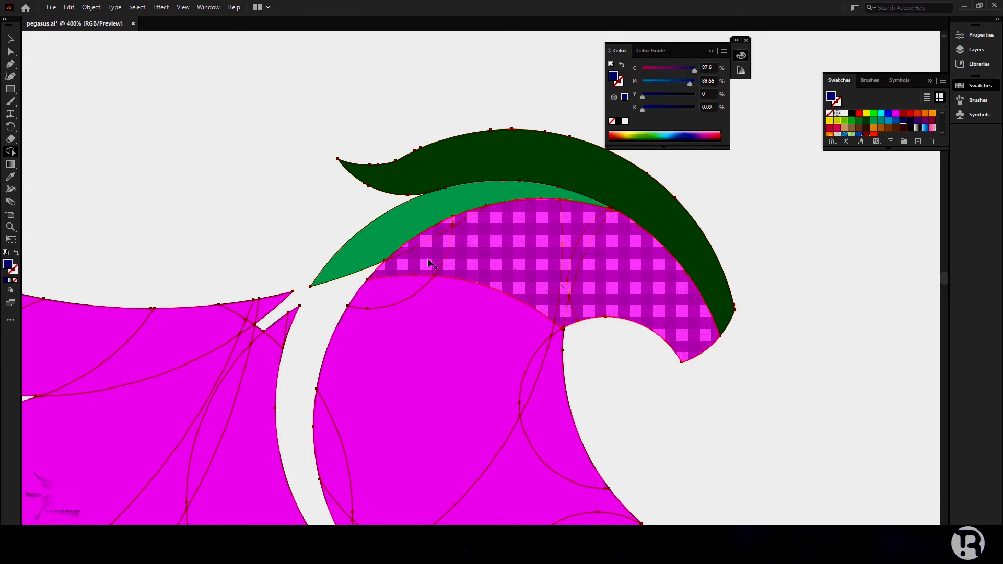
{"action": "scroll", "coordinate": [427, 258], "scroll_direction": "down", "scroll_amount": 3}
{"action": "left_click", "coordinate": [347, 291]}
{"action": "mouse_move", "coordinate": [505, 377]}
{"action": "left_mouse_down"}
{"action": "mouse_move", "coordinate": [607, 393]}
{"action": "mouse_move", "coordinate": [470, 385]}
{"action": "left_mouse_up"}
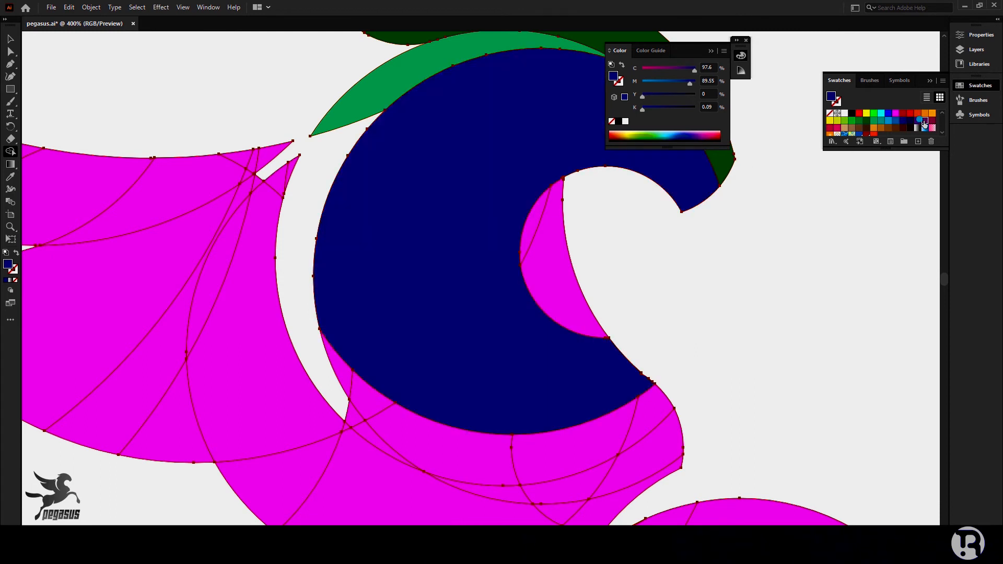
- Merge the crescent at the base of the neck in orange and fill the throat piece in the same color
{"action": "left_click", "coordinate": [924, 113]}
{"action": "scroll", "coordinate": [470, 365], "scroll_direction": "down", "scroll_amount": 1}
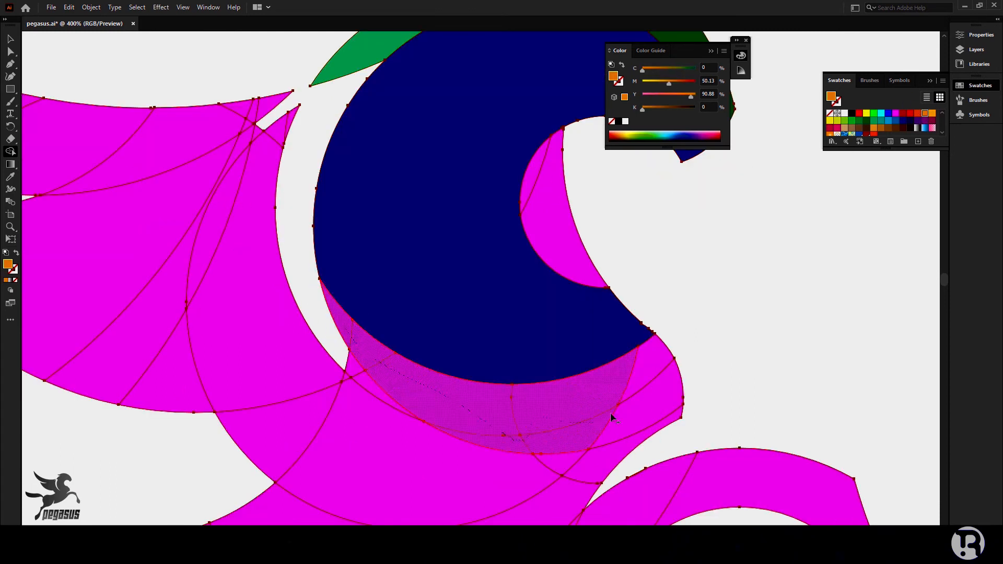
{"action": "left_click", "coordinate": [625, 394]}
{"action": "left_click", "coordinate": [540, 163]}
{"action": "scroll", "coordinate": [543, 172], "scroll_direction": "down", "scroll_amount": 4}
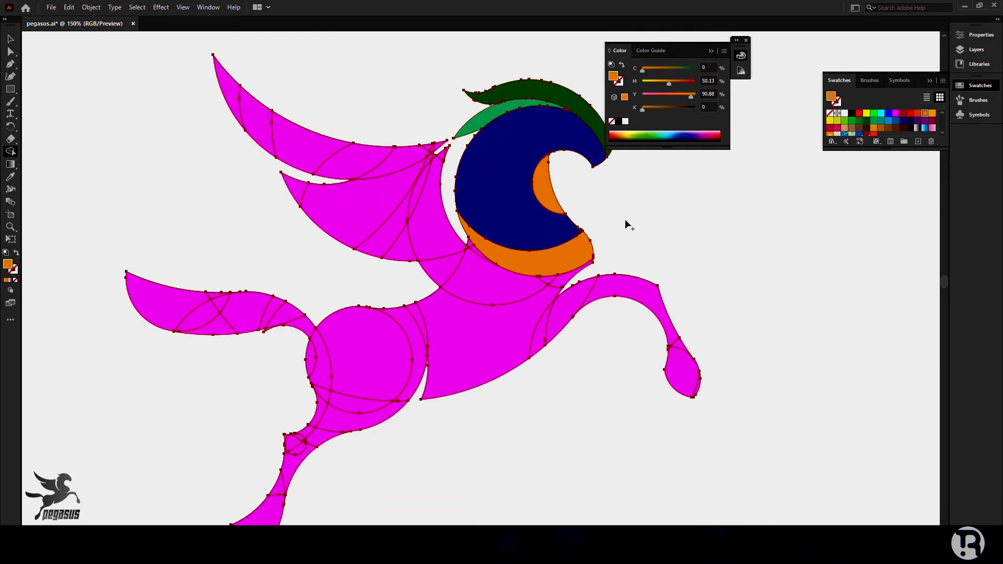
- Merge all regions of the upper wing feather into one orange shape
{"action": "scroll", "coordinate": [387, 139], "scroll_direction": "up", "scroll_amount": 3}
{"action": "scroll", "coordinate": [472, 239], "scroll_direction": "down", "scroll_amount": 2}
{"action": "mouse_move", "coordinate": [446, 182]}
{"action": "left_mouse_down"}
{"action": "mouse_move", "coordinate": [352, 209]}
{"action": "mouse_move", "coordinate": [193, 96]}
{"action": "mouse_move", "coordinate": [162, 57]}
{"action": "left_mouse_up"}
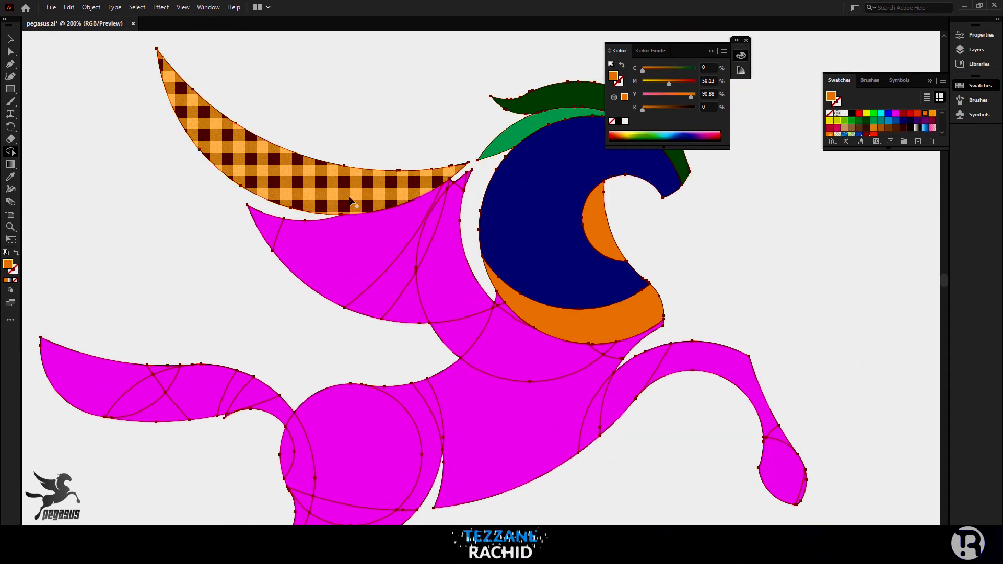
- Merge the regions of the lower wing feather into one shape with a teal fill
{"action": "left_click", "coordinate": [880, 121]}
{"action": "scroll", "coordinate": [618, 339], "scroll_direction": "down", "scroll_amount": 3}
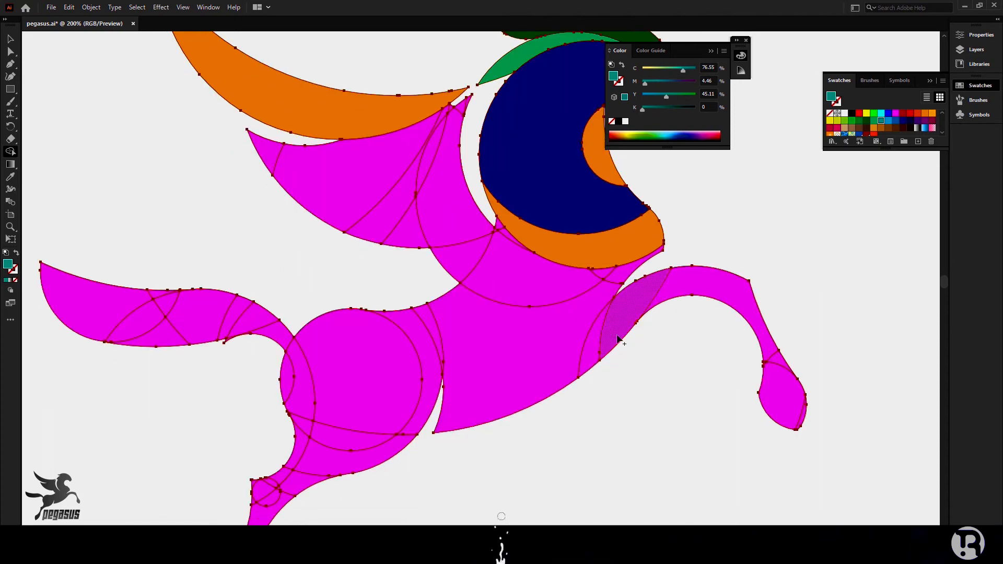
{"action": "mouse_move", "coordinate": [465, 107]}
{"action": "left_mouse_down"}
{"action": "mouse_move", "coordinate": [454, 172]}
{"action": "mouse_move", "coordinate": [409, 147]}
{"action": "mouse_move", "coordinate": [355, 174]}
{"action": "mouse_move", "coordinate": [454, 257]}
{"action": "left_mouse_up"}
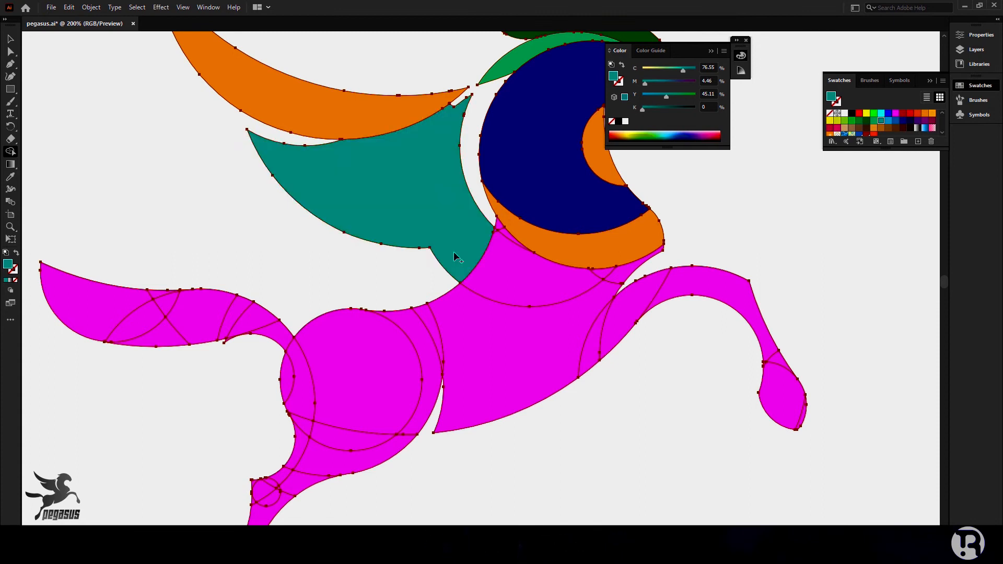
- Merge the shoulder crescent below the wing and fill the band around the haunch, both in teal
{"action": "left_click", "coordinate": [537, 285]}
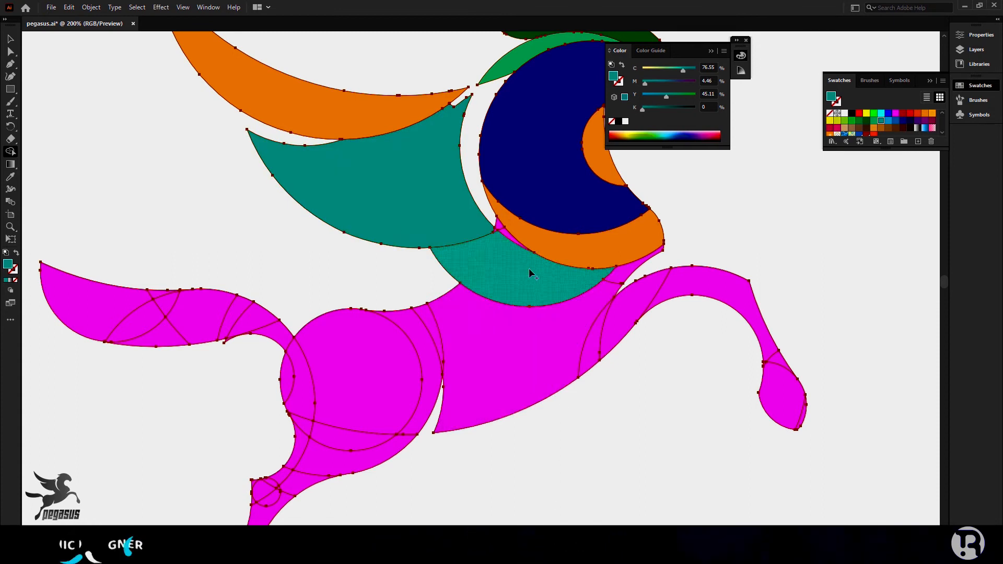
{"action": "scroll", "coordinate": [522, 218], "scroll_direction": "up", "scroll_amount": 2}
{"action": "left_click_drag", "start_coordinate": [454, 241], "coordinate": [505, 269]}
{"action": "scroll", "coordinate": [507, 278], "scroll_direction": "down", "scroll_amount": 2}
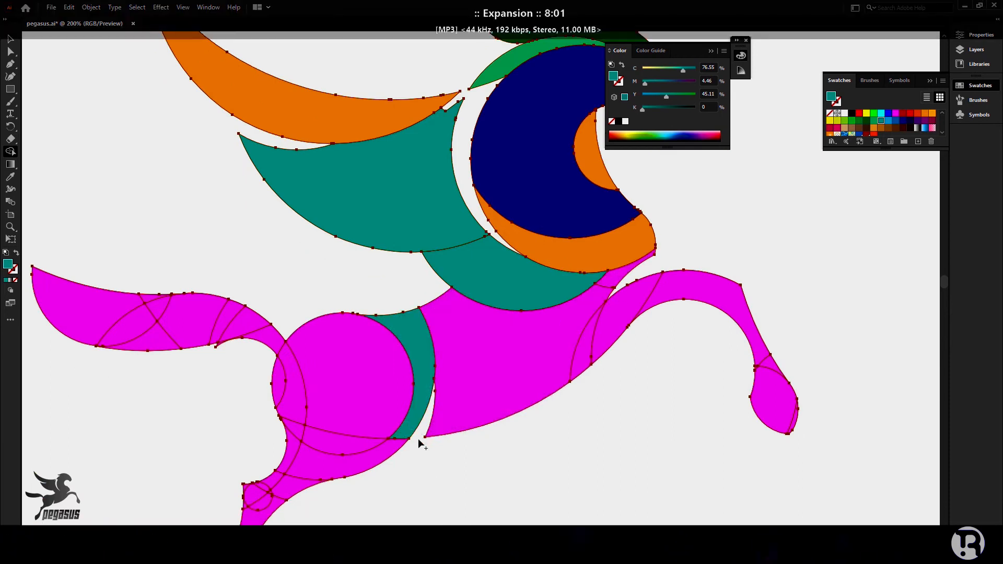
- Merge the belly and chest regions in green and fill the upper foreleg section in a brighter green
{"action": "left_click", "coordinate": [859, 120]}
{"action": "left_click", "coordinate": [532, 354]}
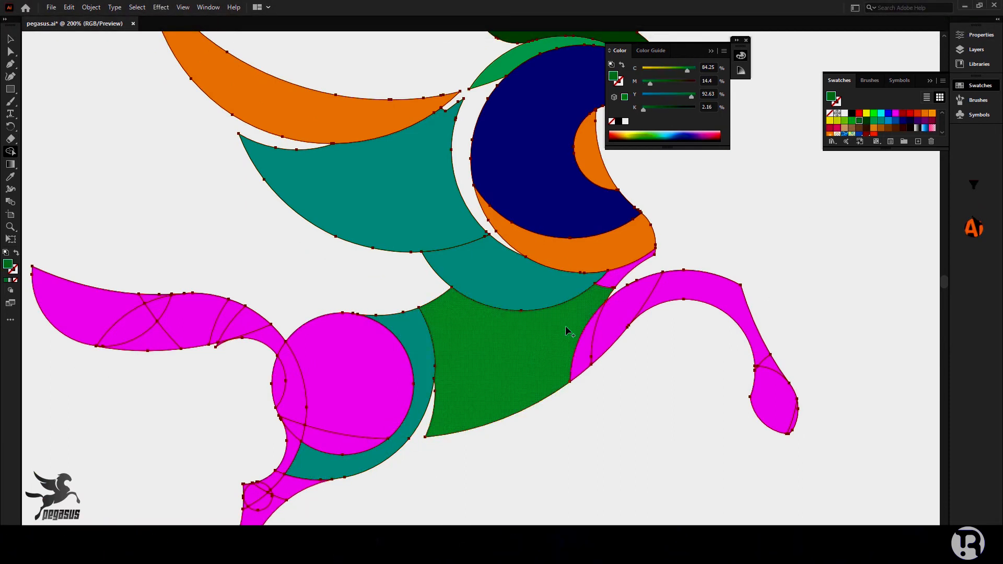
{"action": "left_click_drag", "start_coordinate": [568, 331], "coordinate": [630, 269]}
{"action": "left_click", "coordinate": [619, 321]}
- Fill the bent foreleg in navy blue and its hoof in light blue
{"action": "left_click", "coordinate": [705, 291]}
{"action": "left_click", "coordinate": [887, 121]}
{"action": "scroll", "coordinate": [796, 398], "scroll_direction": "up", "scroll_amount": 2}
{"action": "left_click", "coordinate": [749, 413]}
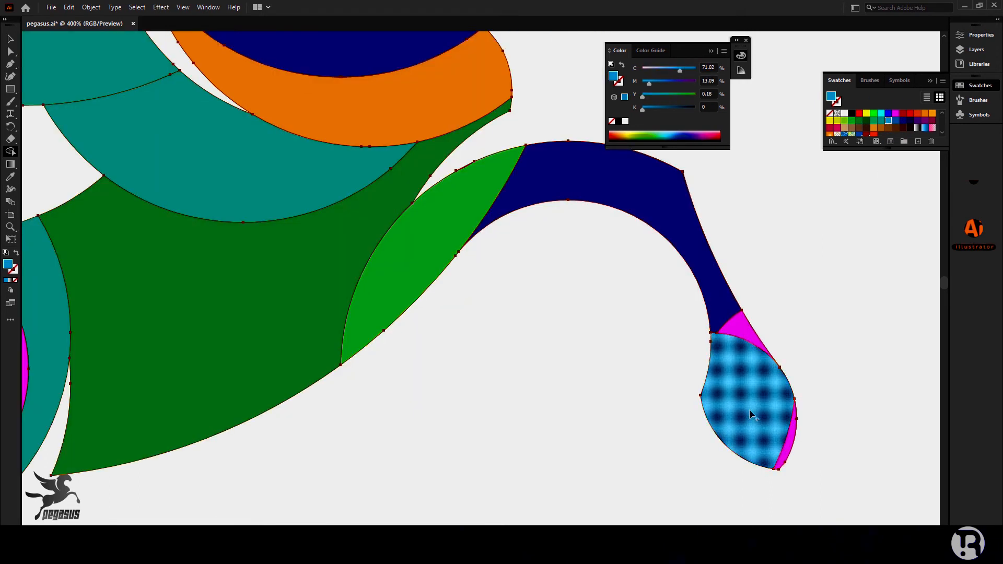
- Merge the leftover magenta triangle above the front hoof into the foreleg with the navy blue fill
{"action": "left_click", "coordinate": [903, 120]}
{"action": "scroll", "coordinate": [478, 225], "scroll_direction": "up", "scroll_amount": 4}
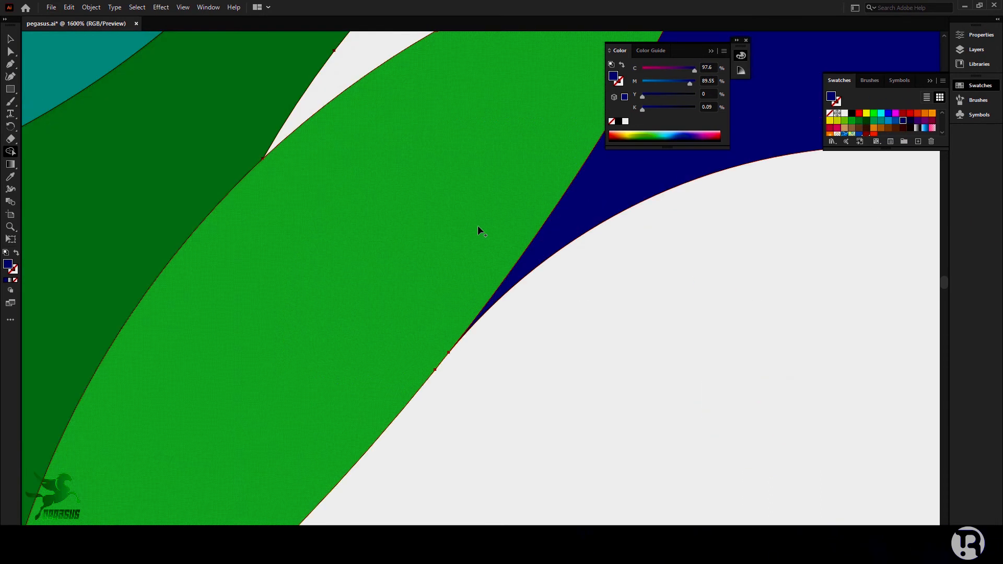
{"action": "left_click_drag", "start_coordinate": [473, 152], "coordinate": [500, 461]}
- Merge the small edge regions of the upper foreleg section into it with the bright green fill
{"action": "left_click", "coordinate": [851, 121]}
{"action": "left_click_drag", "start_coordinate": [499, 322], "coordinate": [554, 371]}
{"action": "scroll", "coordinate": [563, 371], "scroll_direction": "down", "scroll_amount": 6}
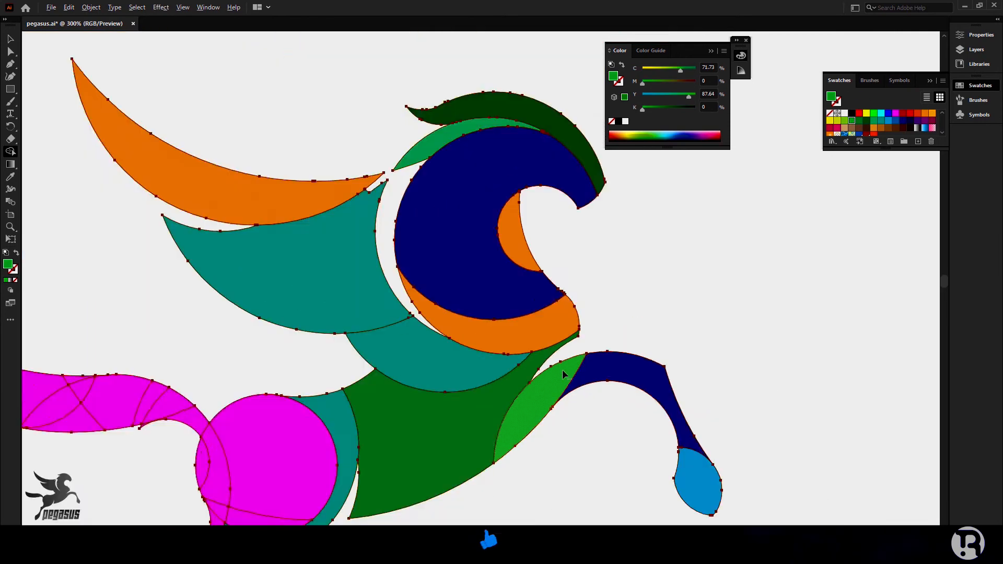
{"action": "scroll", "coordinate": [562, 374], "scroll_direction": "down", "scroll_amount": 1}
{"action": "scroll", "coordinate": [578, 284], "scroll_direction": "up", "scroll_amount": 3}
{"action": "scroll", "coordinate": [584, 284], "scroll_direction": "down", "scroll_amount": 5}
{"action": "scroll", "coordinate": [439, 397], "scroll_direction": "up", "scroll_amount": 3}
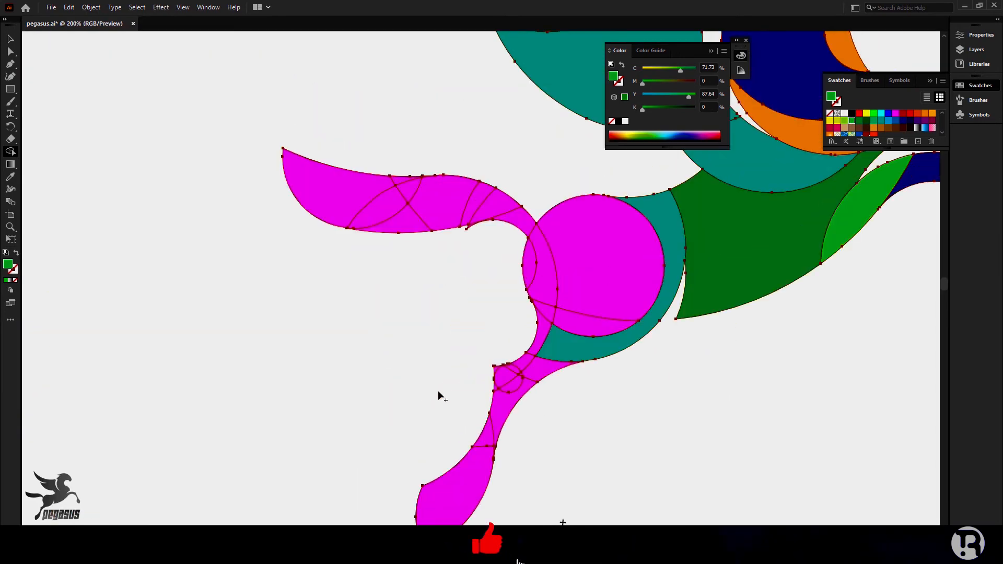
- Merge the tail tip's regions in green, then merge the rest of the tail and the hind hoof in blue
{"action": "mouse_move", "coordinate": [376, 205]}
{"action": "left_mouse_down"}
{"action": "mouse_move", "coordinate": [404, 184]}
{"action": "mouse_move", "coordinate": [501, 209]}
{"action": "left_mouse_up"}
{"action": "left_click", "coordinate": [886, 118]}
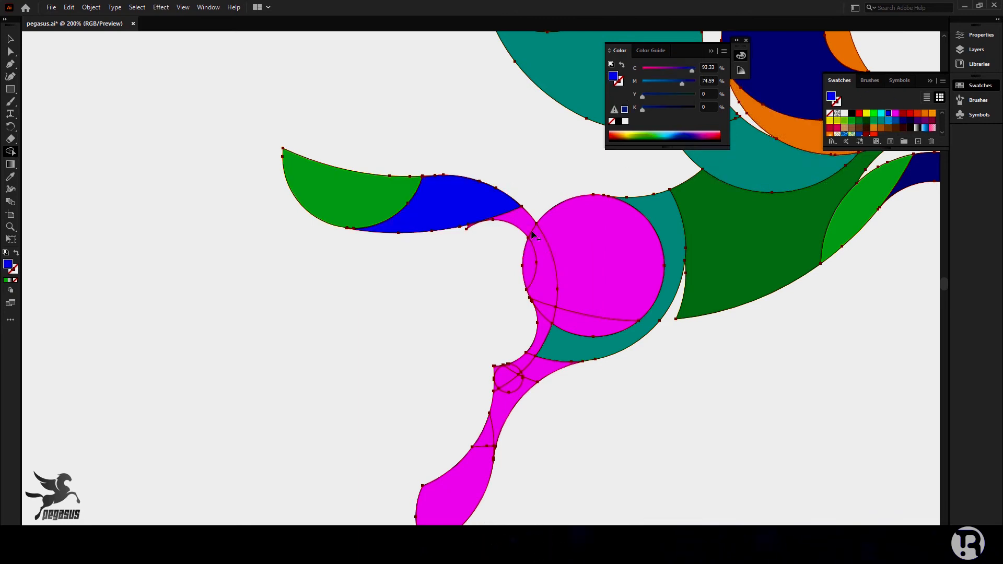
{"action": "scroll", "coordinate": [565, 478], "scroll_direction": "down", "scroll_amount": 2}
{"action": "left_click", "coordinate": [457, 441]}
- Merge the band around the haunch and the region below it in orange, and the haunch circle in dark brown
{"action": "left_click", "coordinate": [873, 127]}
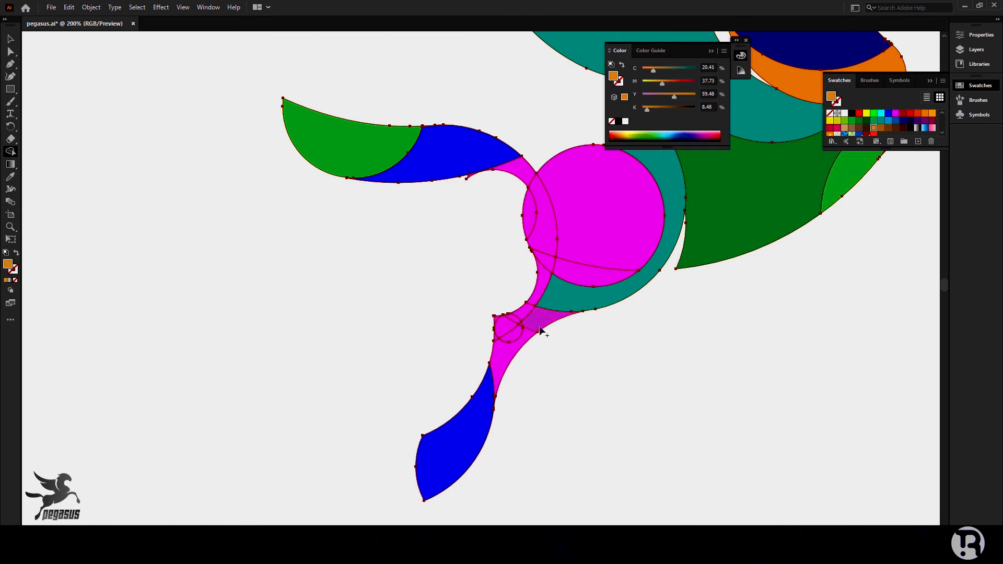
{"action": "left_click_drag", "start_coordinate": [565, 302], "coordinate": [548, 318]}
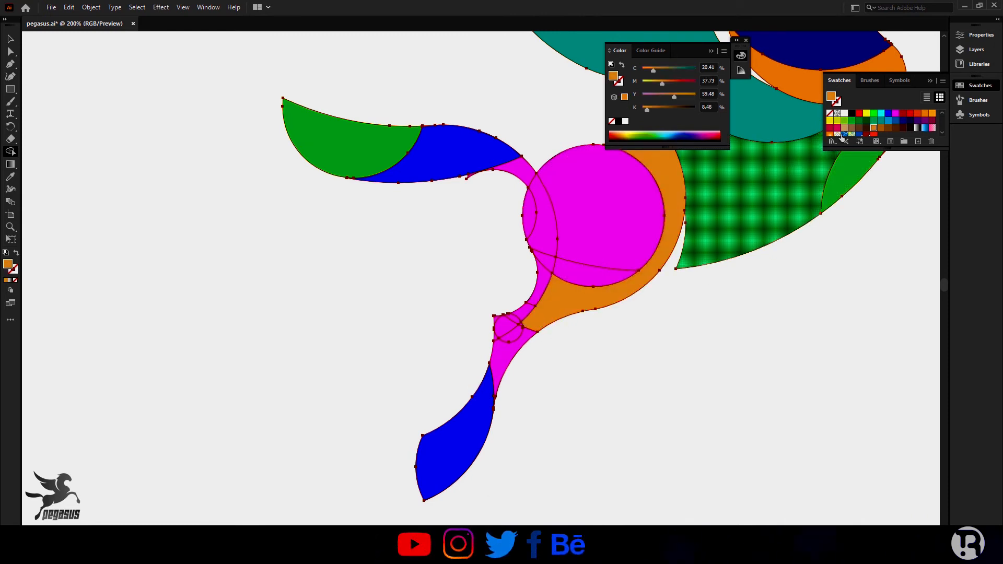
{"action": "left_click", "coordinate": [859, 128]}
{"action": "left_click_drag", "start_coordinate": [626, 241], "coordinate": [626, 274]}
- Fill the haunch band and the narrow strips above the hind knee with a brighter orange
{"action": "left_click", "coordinate": [924, 113]}
{"action": "scroll", "coordinate": [606, 258], "scroll_direction": "down", "scroll_amount": 1}
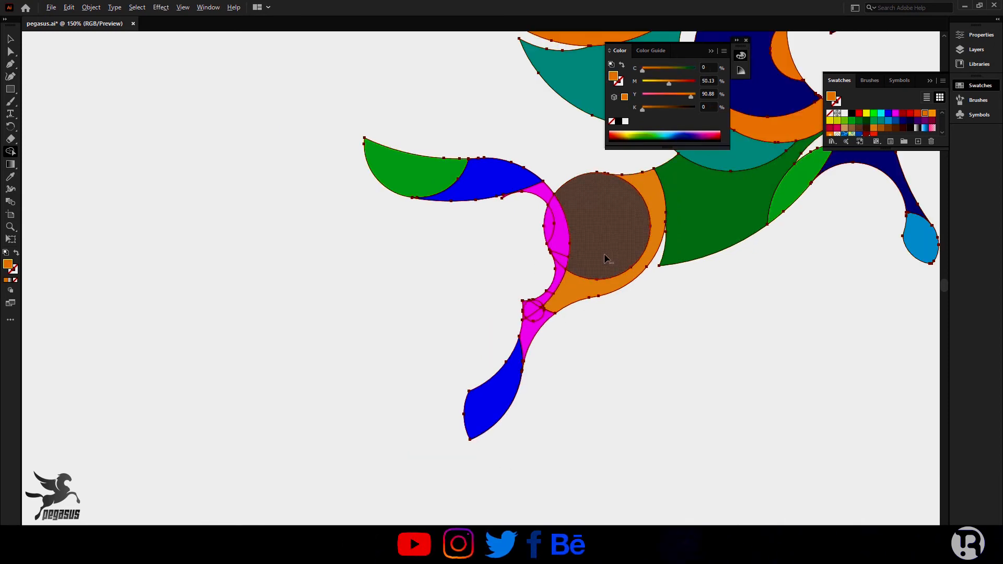
{"action": "scroll", "coordinate": [566, 254], "scroll_direction": "right", "scroll_amount": 3}
{"action": "scroll", "coordinate": [457, 293], "scroll_direction": "up", "scroll_amount": 3}
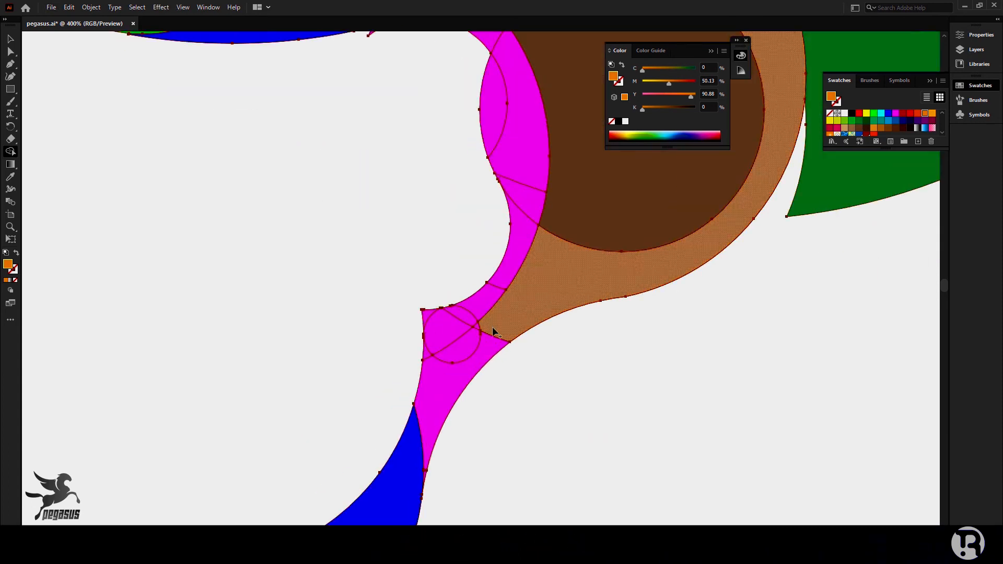
{"action": "left_click_drag", "start_coordinate": [501, 275], "coordinate": [463, 314]}
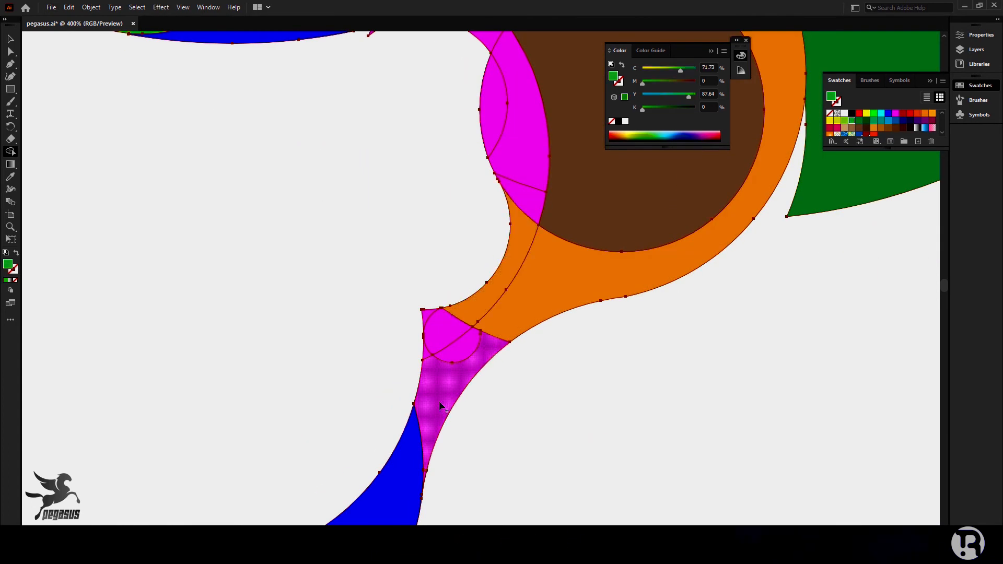
- Merge the hind leg regions between the orange haunch band and the blue hoof in green
{"action": "scroll", "coordinate": [432, 333], "scroll_direction": "up", "scroll_amount": 2}
{"action": "left_click", "coordinate": [475, 368]}
{"action": "left_click_drag", "start_coordinate": [474, 359], "coordinate": [461, 331]}
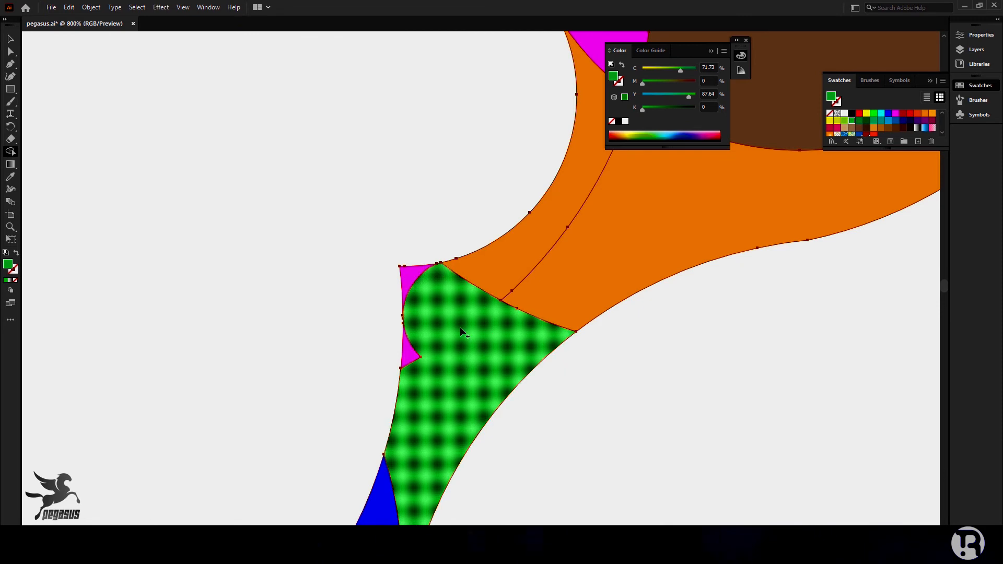
- Move the anchor point at the narrowest part of the magenta sliver so its outer edge meets the green hind-leg section
{"action": "left_click", "coordinate": [10, 39]}
{"action": "scroll", "coordinate": [408, 335], "scroll_direction": "up", "scroll_amount": 6}
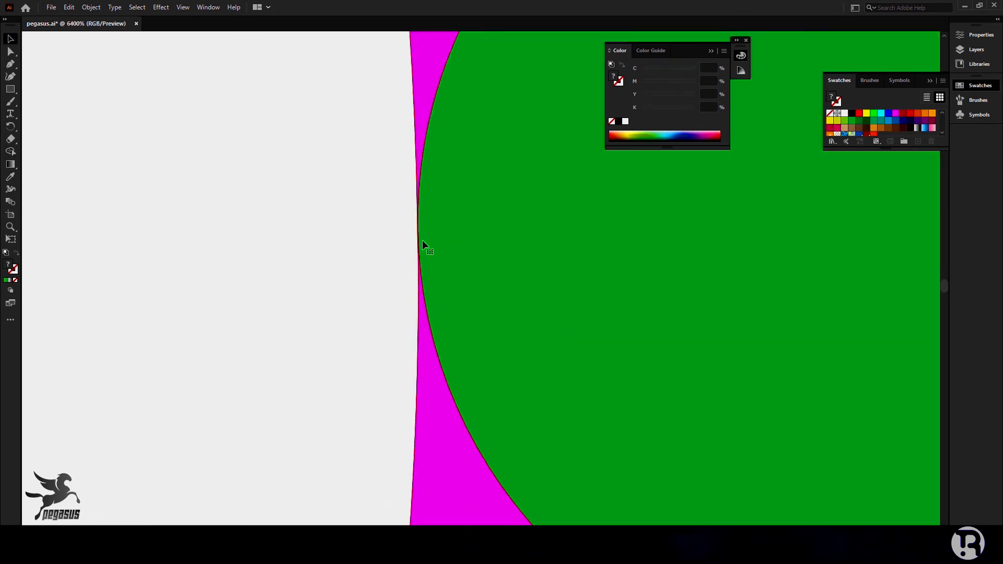
{"action": "scroll", "coordinate": [418, 238], "scroll_direction": "up", "scroll_amount": 4}
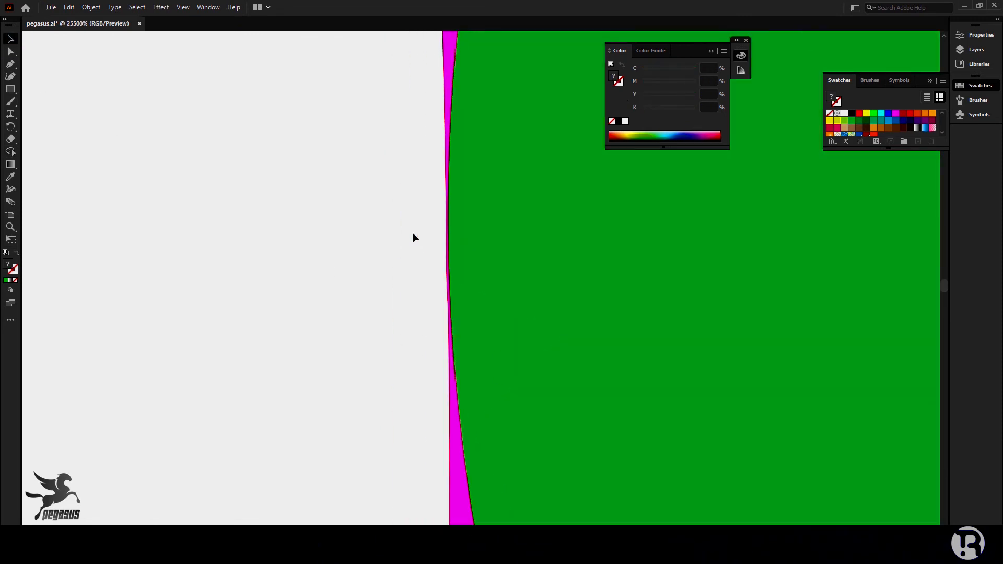
{"action": "left_click", "coordinate": [447, 266]}
{"action": "left_click_drag", "start_coordinate": [446, 265], "coordinate": [450, 267]}
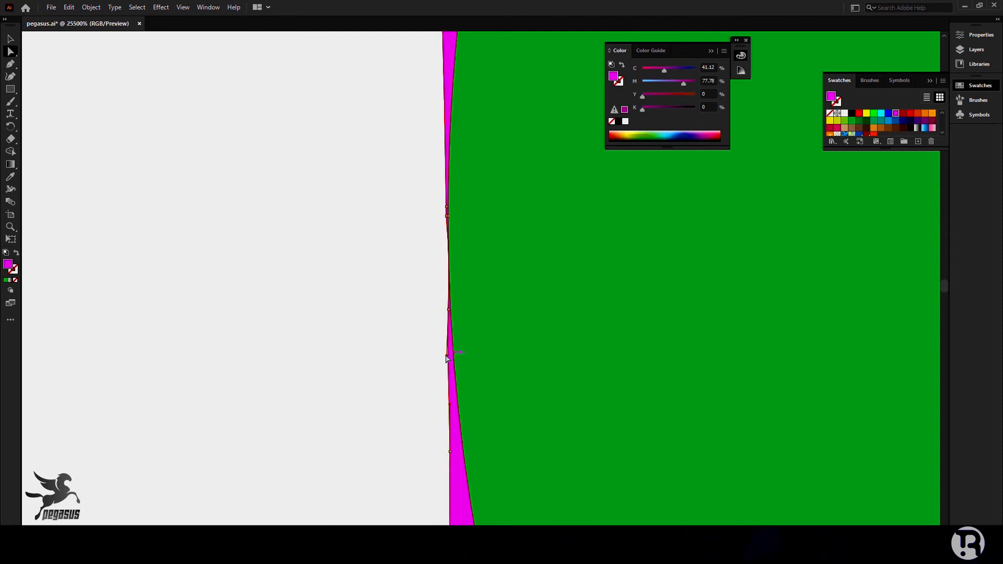
{"action": "scroll", "coordinate": [450, 367], "scroll_direction": "down", "scroll_amount": 8}
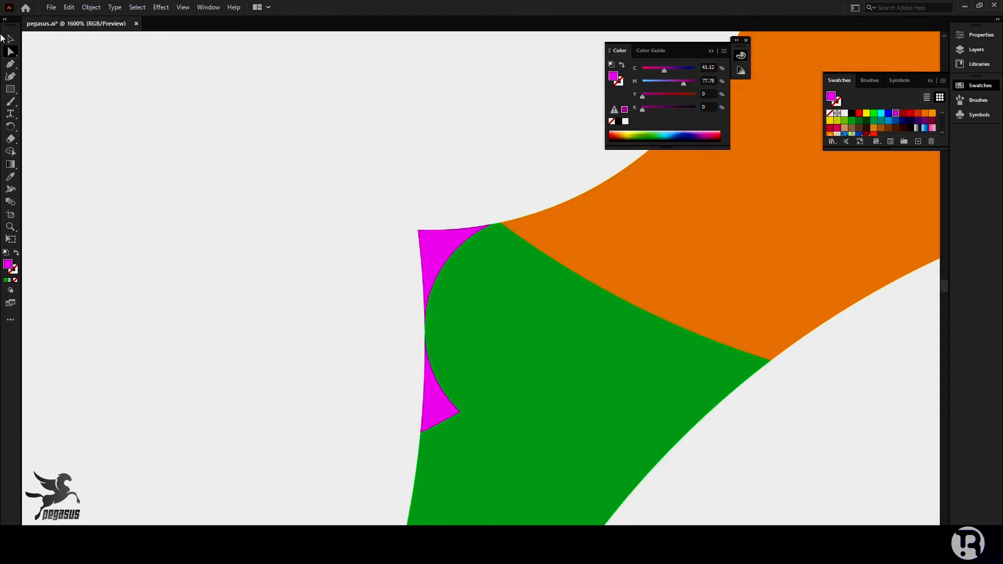
- Merge the magenta slivers beside the hind knee with the green leg section, using the magenta fill
{"action": "key", "text": "ctrl+a"}
{"action": "left_click", "coordinate": [10, 151]}
{"action": "mouse_move", "coordinate": [432, 258]}
{"action": "left_mouse_down"}
{"action": "mouse_move", "coordinate": [436, 302]}
{"action": "mouse_move", "coordinate": [462, 363]}
{"action": "mouse_move", "coordinate": [457, 384]}
{"action": "left_mouse_up"}
- Merge the strips running from the tail base along the haunch down to the hind knee in light brown
{"action": "scroll", "coordinate": [526, 214], "scroll_direction": "down", "scroll_amount": 5}
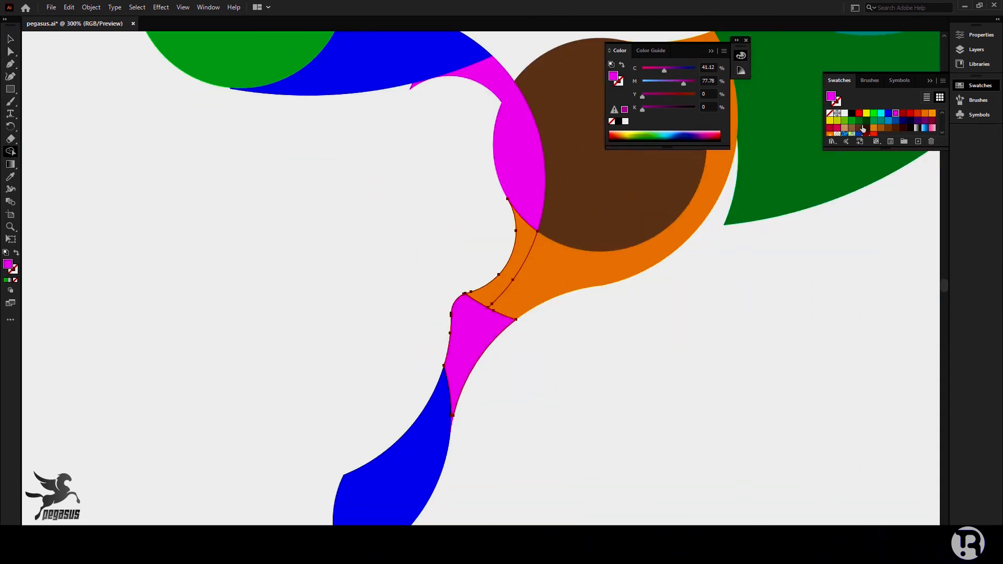
{"action": "left_click", "coordinate": [881, 128]}
{"action": "key", "text": "ctrl+0"}
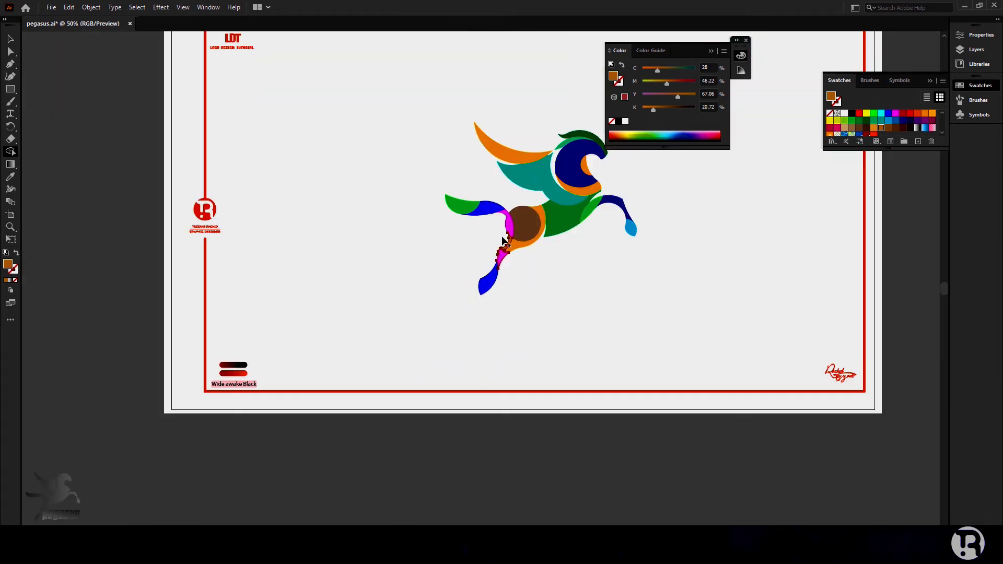
{"action": "scroll", "coordinate": [536, 242], "scroll_direction": "up", "scroll_amount": 3}
{"action": "left_click_drag", "start_coordinate": [461, 183], "coordinate": [455, 246]}
{"action": "scroll", "coordinate": [421, 156], "scroll_direction": "up", "scroll_amount": 2}
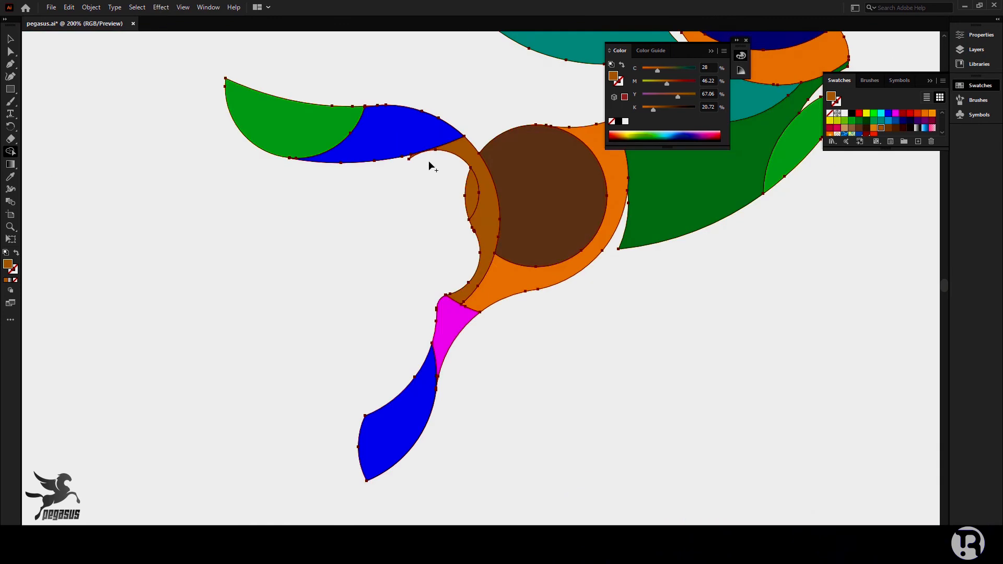
- Select all the horse's parts and apply the sampled dark-to-bright red gradient to them
{"action": "scroll", "coordinate": [430, 167], "scroll_direction": "down", "scroll_amount": 2}
{"action": "scroll", "coordinate": [429, 199], "scroll_direction": "up", "scroll_amount": 4}
{"action": "key", "text": "v"}
{"action": "left_click", "coordinate": [212, 163]}
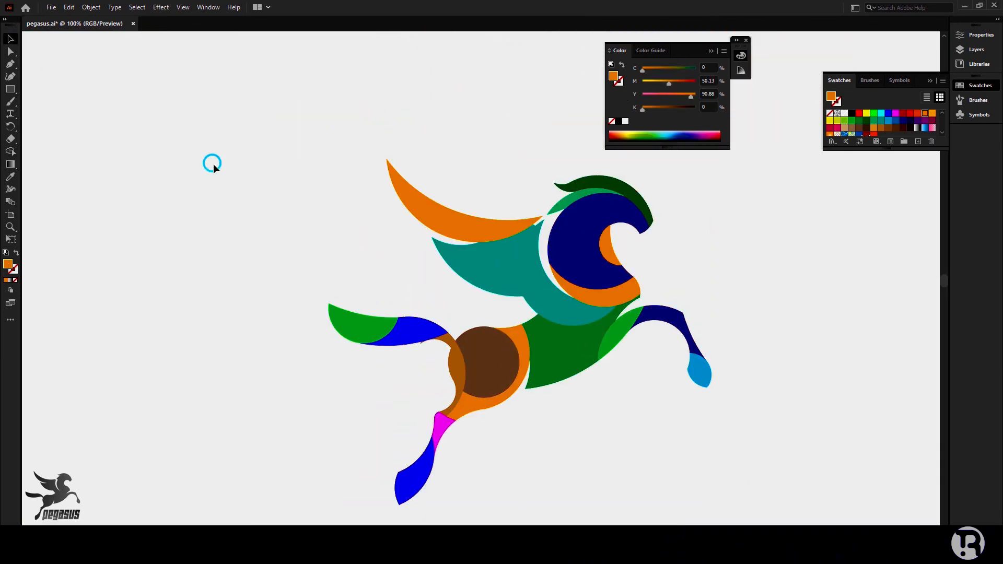
{"action": "key", "text": "ctrl+0"}
{"action": "left_click_drag", "start_coordinate": [256, 141], "coordinate": [685, 427]}
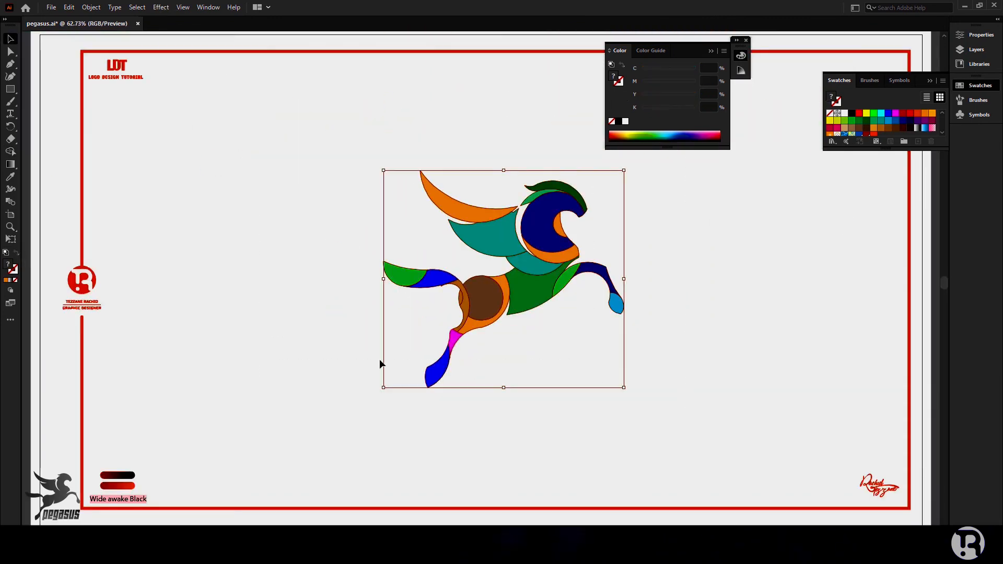
{"action": "left_click", "coordinate": [10, 177]}
{"action": "left_click", "coordinate": [80, 374]}
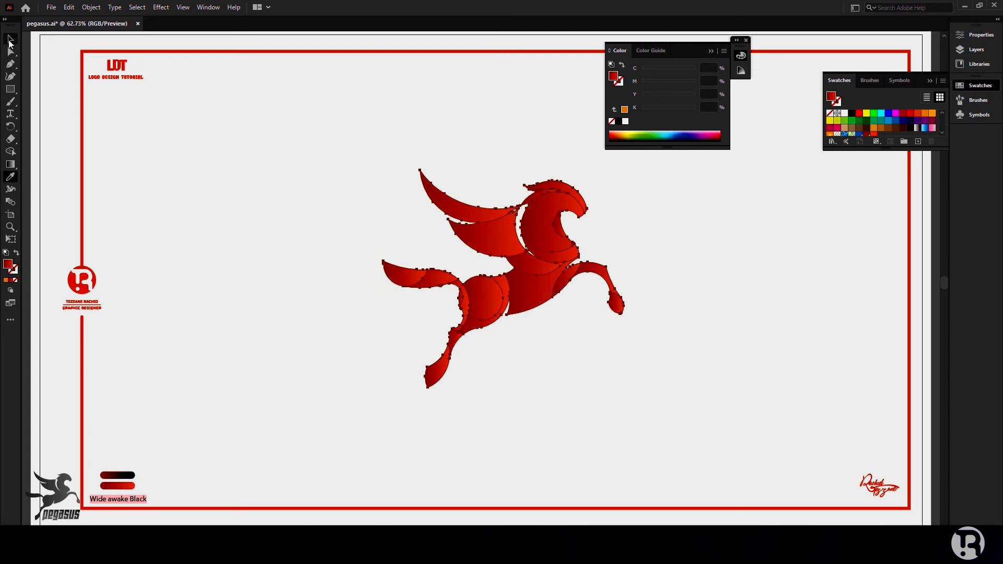
{"action": "left_click", "coordinate": [10, 40]}
{"action": "left_click", "coordinate": [286, 309]}
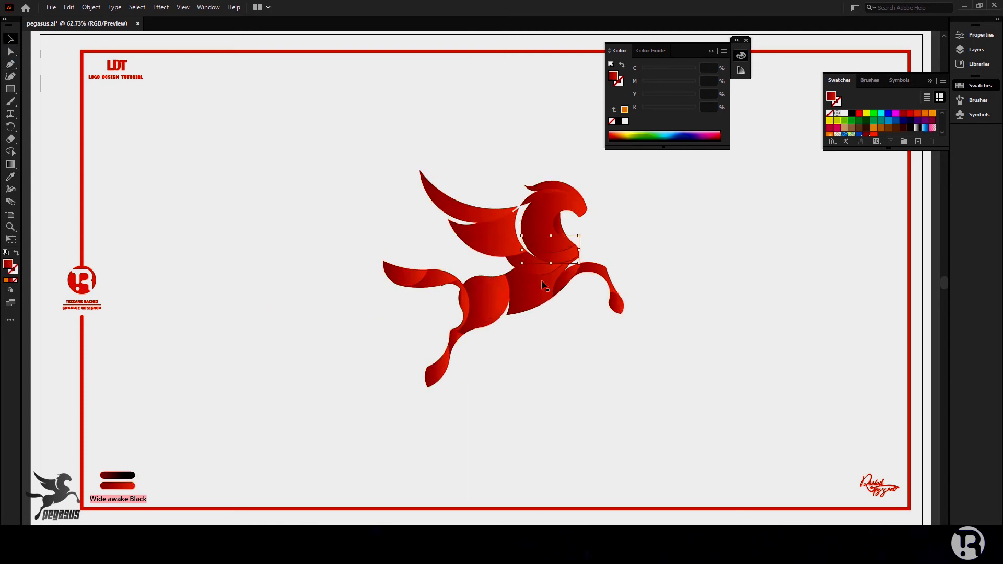
- Apply the sampled dark red-to-black gradient to the jaw band and both hooves
{"action": "key", "text": "i"}
{"action": "left_click", "coordinate": [128, 471]}
{"action": "left_click", "coordinate": [576, 258]}
{"action": "left_click", "coordinate": [618, 305], "text": "ctrl"}
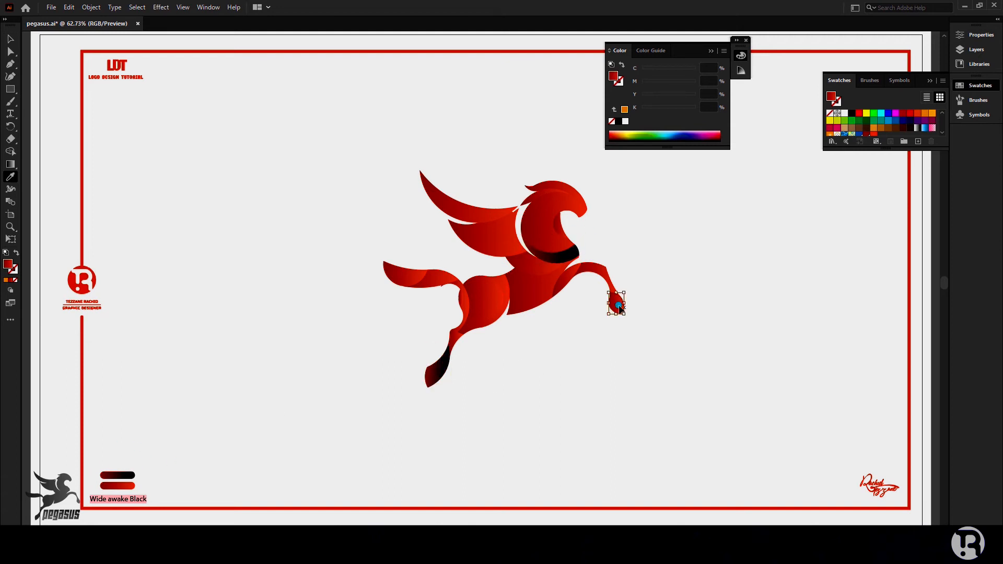
{"action": "left_click", "coordinate": [571, 247]}
{"action": "left_click", "coordinate": [439, 372]}
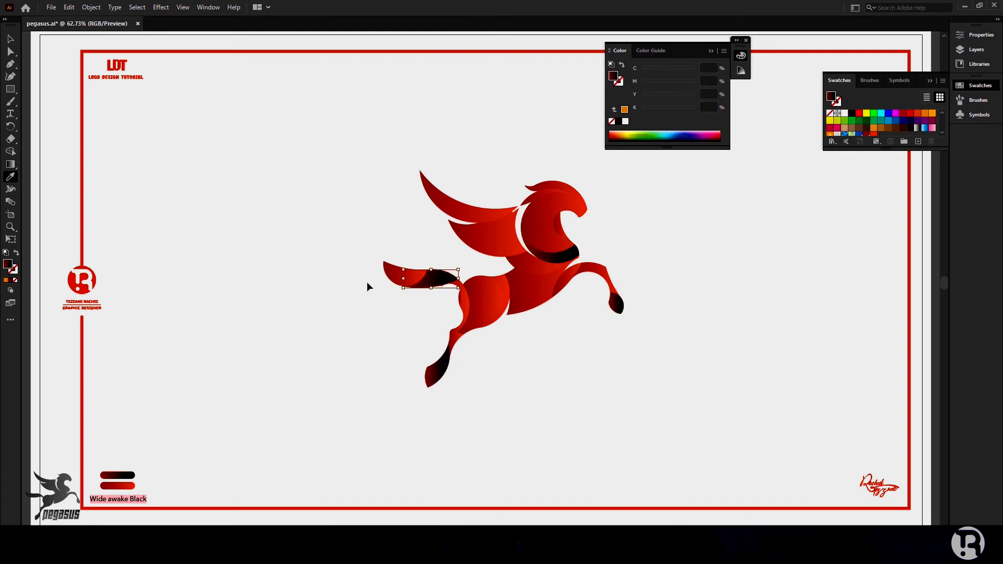
- Apply the dark red-to-black gradient to both tail parts, the haunch band and the mane sections
{"action": "left_click", "coordinate": [436, 273]}
{"action": "left_click", "coordinate": [486, 322], "text": "ctrl"}
{"action": "left_click", "coordinate": [446, 358]}
{"action": "left_click", "coordinate": [529, 195], "text": "ctrl"}
{"action": "left_click", "coordinate": [404, 268]}
{"action": "left_click", "coordinate": [573, 192], "text": "ctrl"}
{"action": "left_click", "coordinate": [575, 257]}
{"action": "left_click", "coordinate": [590, 367], "text": "ctrl"}
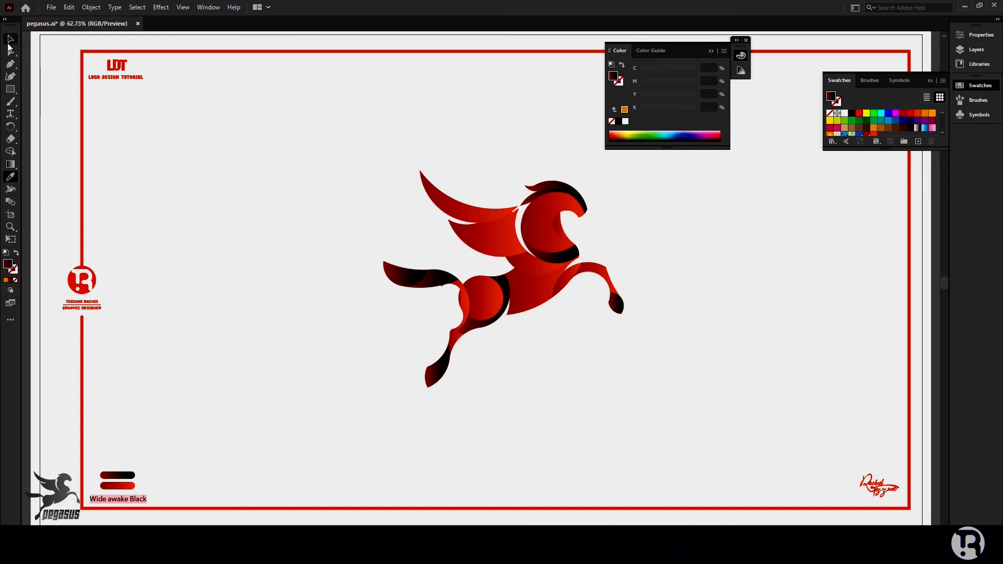
- Redirect the black gradients on the front hoof, the jaw band and the haunch band so they darken toward their lower ends
{"action": "left_click", "coordinate": [10, 164]}
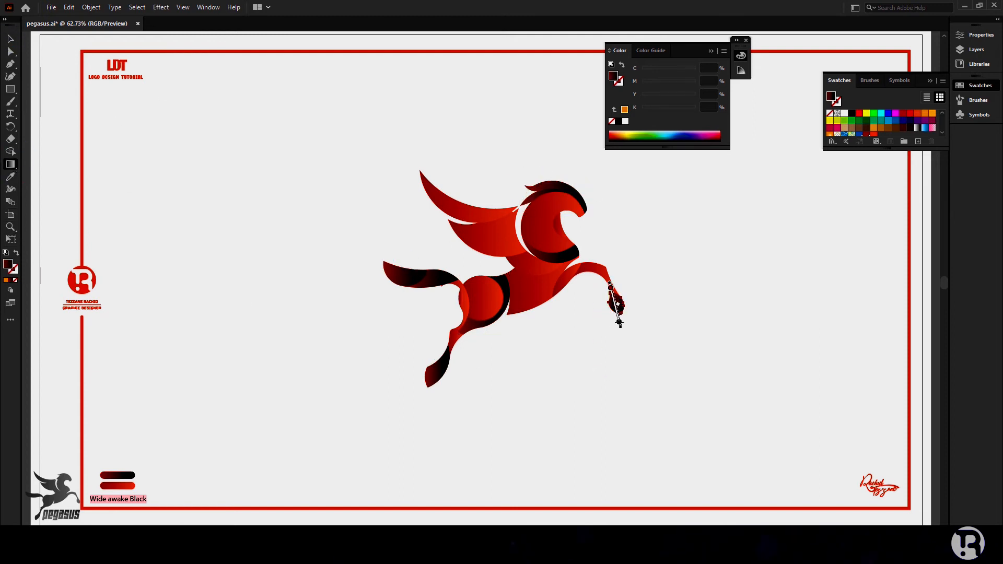
{"action": "scroll", "coordinate": [622, 303], "scroll_direction": "up", "scroll_amount": 3}
{"action": "left_click", "coordinate": [502, 189], "text": "ctrl"}
{"action": "left_click_drag", "start_coordinate": [398, 162], "coordinate": [523, 189]}
{"action": "left_click", "coordinate": [338, 251], "text": "ctrl"}
{"action": "left_click_drag", "start_coordinate": [340, 230], "coordinate": [242, 362]}
- Redirect the red-to-black gradients across the two tail parts
{"action": "left_click", "coordinate": [188, 248], "text": "ctrl"}
{"action": "left_click", "coordinate": [95, 232], "text": "ctrl"}
{"action": "left_click_drag", "start_coordinate": [62, 235], "coordinate": [189, 212]}
{"action": "mouse_move", "coordinate": [76, 275]}
{"action": "left_mouse_down"}
{"action": "mouse_move", "coordinate": [176, 215]}
{"action": "mouse_move", "coordinate": [156, 261]}
{"action": "left_mouse_up"}
{"action": "left_click", "coordinate": [351, 336], "text": "ctrl"}
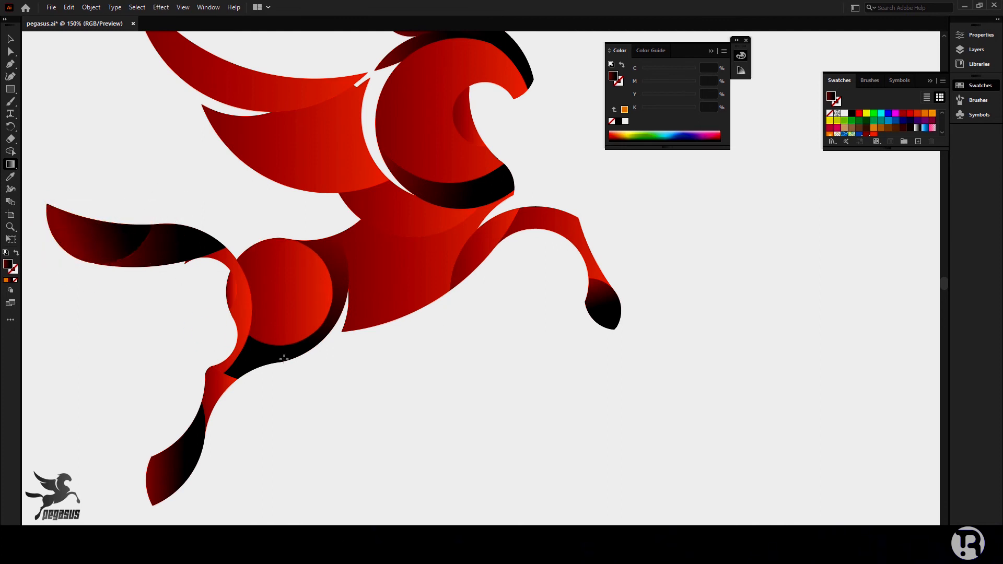
- Redirect the red-to-black gradients down the hind hoof and along the mane sections
{"action": "scroll", "coordinate": [283, 358], "scroll_direction": "down", "scroll_amount": 2}
{"action": "left_click", "coordinate": [196, 410], "text": "ctrl"}
{"action": "left_click_drag", "start_coordinate": [205, 347], "coordinate": [165, 436]}
{"action": "scroll", "coordinate": [168, 416], "scroll_direction": "up", "scroll_amount": 7}
{"action": "left_click", "coordinate": [392, 183], "text": "ctrl"}
{"action": "left_click_drag", "start_coordinate": [379, 195], "coordinate": [457, 158]}
{"action": "left_click_drag", "start_coordinate": [358, 210], "coordinate": [452, 166]}
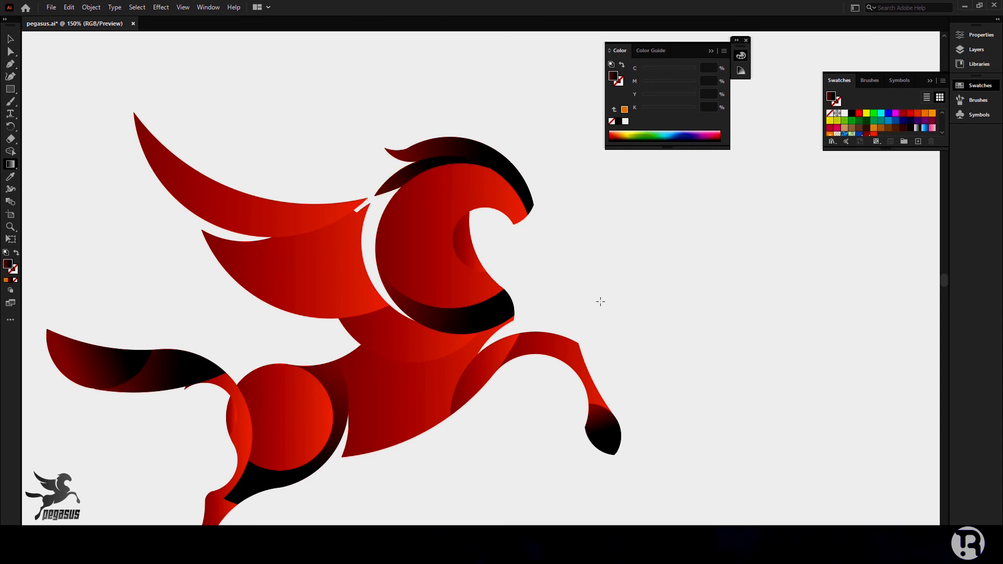
- Redirect the red gradients on the upper and lower wing feathers so they brighten toward the tips
{"action": "scroll", "coordinate": [545, 287], "scroll_direction": "down", "scroll_amount": 1}
{"action": "scroll", "coordinate": [543, 286], "scroll_direction": "down", "scroll_amount": 1}
{"action": "left_click", "coordinate": [352, 213], "text": "ctrl"}
{"action": "left_click_drag", "start_coordinate": [421, 222], "coordinate": [267, 161]}
{"action": "left_click", "coordinate": [359, 263], "text": "ctrl"}
{"action": "left_click_drag", "start_coordinate": [426, 217], "coordinate": [317, 268]}
- Give the head a reversed radial gradient with bright red at the center and dark red at the edge
{"action": "left_click", "coordinate": [468, 246], "text": "ctrl"}
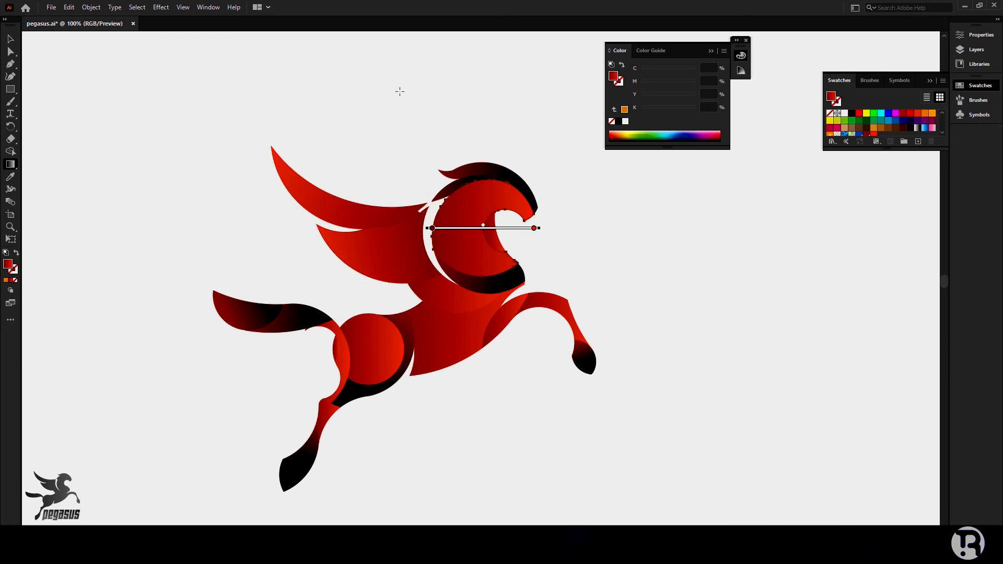
{"action": "left_click", "coordinate": [202, 8]}
{"action": "left_click", "coordinate": [272, 258]}
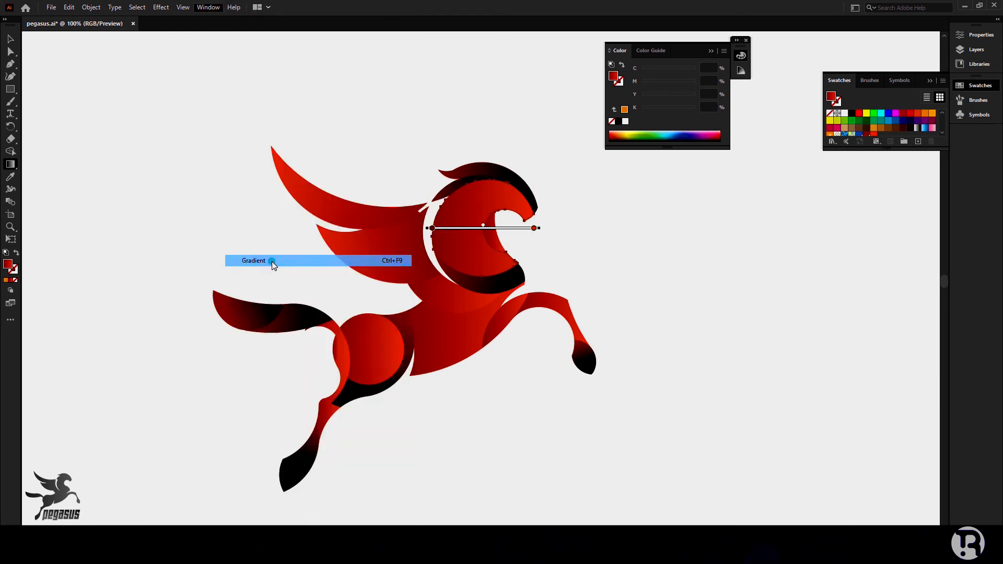
{"action": "left_click", "coordinate": [805, 97]}
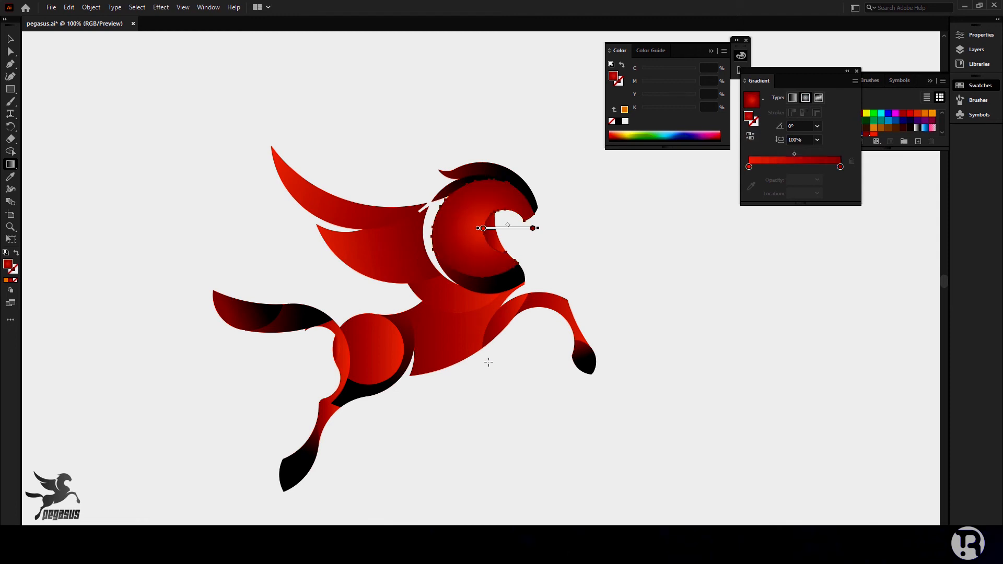
- Redirect the red gradients on the lower neck piece and the body diagonally, brightening toward the lower neck's base and the belly's rear
{"action": "left_click", "coordinate": [473, 303], "text": "ctrl"}
{"action": "mouse_move", "coordinate": [404, 284]}
{"action": "left_mouse_down"}
{"action": "mouse_move", "coordinate": [520, 305]}
{"action": "mouse_move", "coordinate": [464, 369]}
{"action": "left_mouse_up"}
{"action": "left_click", "coordinate": [502, 326], "text": "ctrl"}
{"action": "left_click", "coordinate": [452, 323], "text": "ctrl"}
{"action": "left_click_drag", "start_coordinate": [506, 293], "coordinate": [416, 348]}
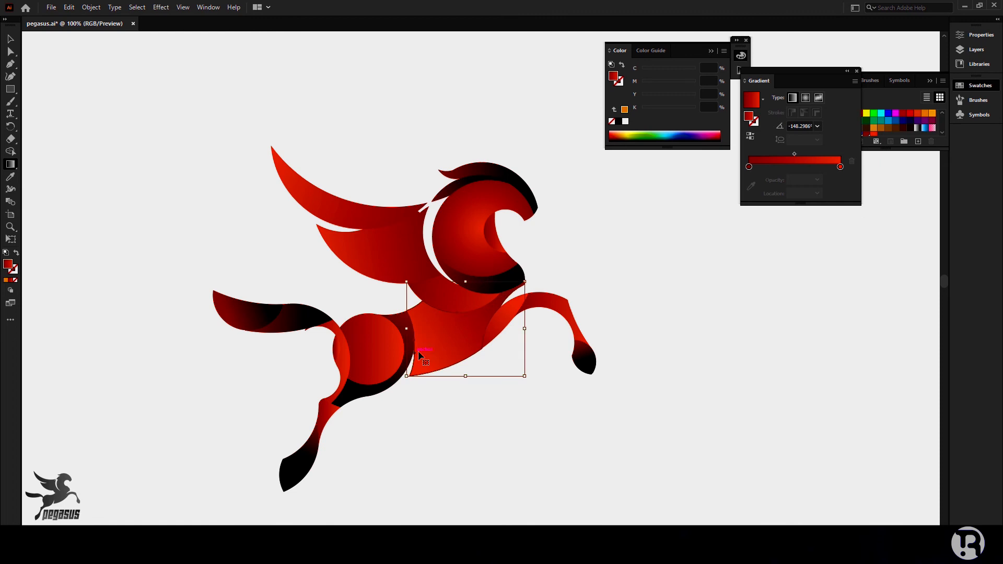
- Give the haunch circle a radial gradient and redirect the red gradients on the hind leg's strip and lower section
{"action": "left_click", "coordinate": [804, 98]}
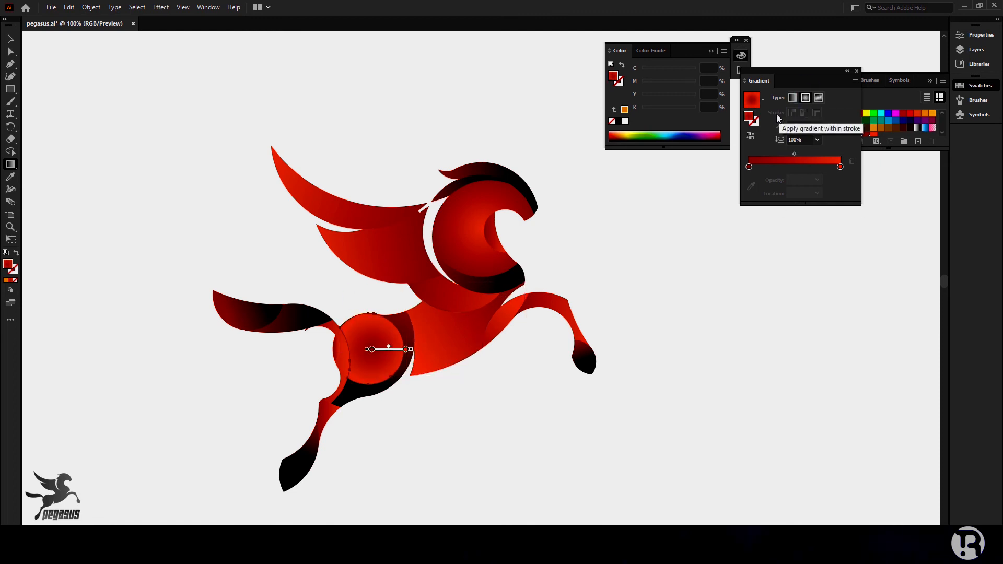
{"action": "left_click", "coordinate": [328, 407], "text": "ctrl"}
{"action": "left_click_drag", "start_coordinate": [340, 313], "coordinate": [313, 404]}
{"action": "left_click_drag", "start_coordinate": [305, 425], "coordinate": [333, 322]}
{"action": "left_click", "coordinate": [326, 418], "text": "ctrl"}
{"action": "left_click_drag", "start_coordinate": [305, 463], "coordinate": [314, 455]}
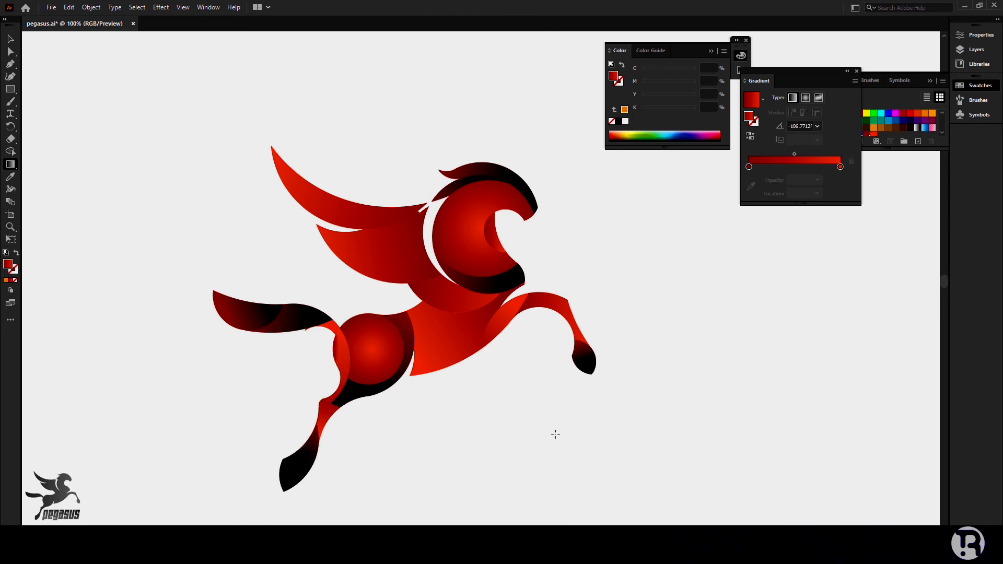
- Redirect the red gradients on the bent foreleg and its upper section
{"action": "left_click_drag", "start_coordinate": [517, 301], "coordinate": [592, 323]}
{"action": "left_click", "coordinate": [532, 417], "text": "ctrl"}
{"action": "left_click_drag", "start_coordinate": [491, 347], "coordinate": [549, 318]}
{"action": "left_click", "coordinate": [522, 400], "text": "ctrl"}
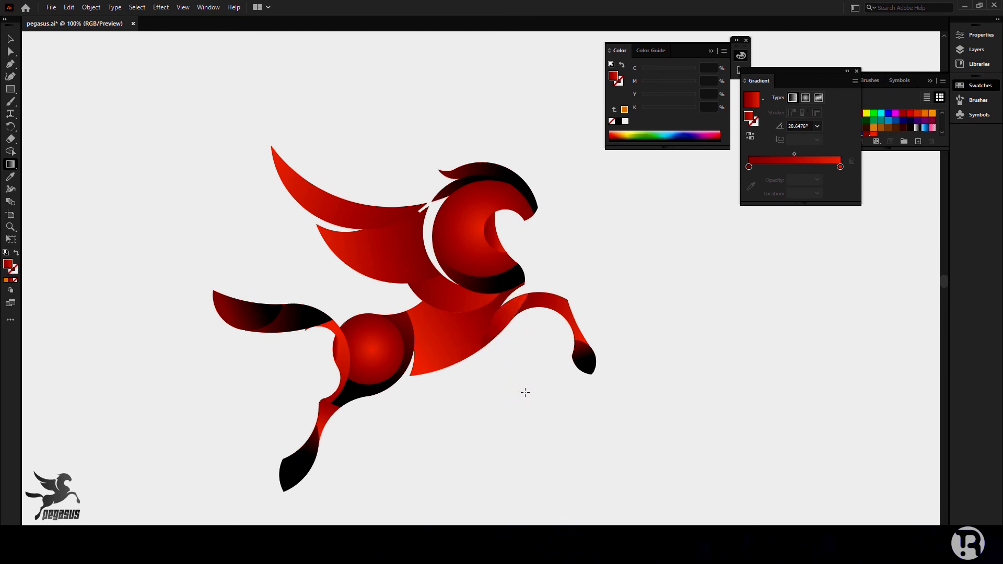
{"action": "left_click", "coordinate": [489, 374], "text": "ctrl"}
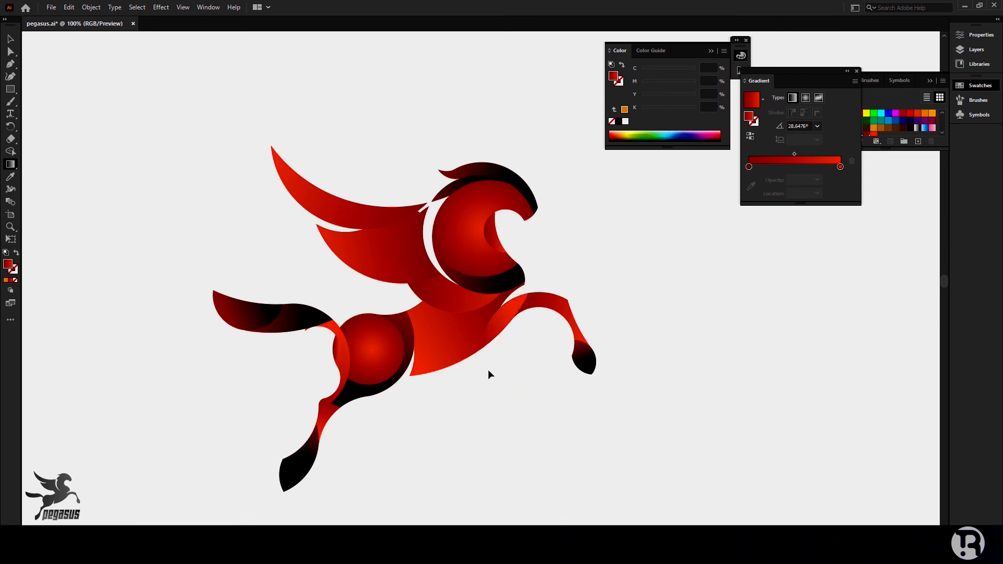
- Clear the floating Color, Gradient and Swatches panels off the artboard, docking Gradient with the collapsed panels
{"action": "key", "text": "ctrl+0"}
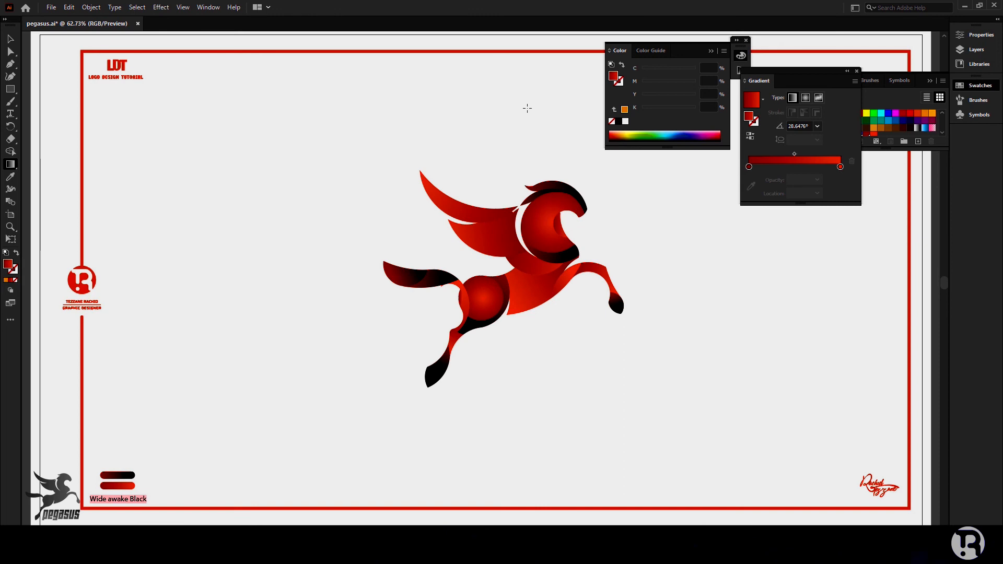
{"action": "left_click_drag", "start_coordinate": [700, 48], "coordinate": [688, 51]}
{"action": "left_click", "coordinate": [713, 44]}
{"action": "left_click_drag", "start_coordinate": [827, 71], "coordinate": [966, 138]}
{"action": "left_click", "coordinate": [931, 81]}
- Unlock Layer 10, copy its "wide awake black" text to below the horse's belly, and change the copy to read "pegasus"
{"action": "left_click", "coordinate": [11, 39]}
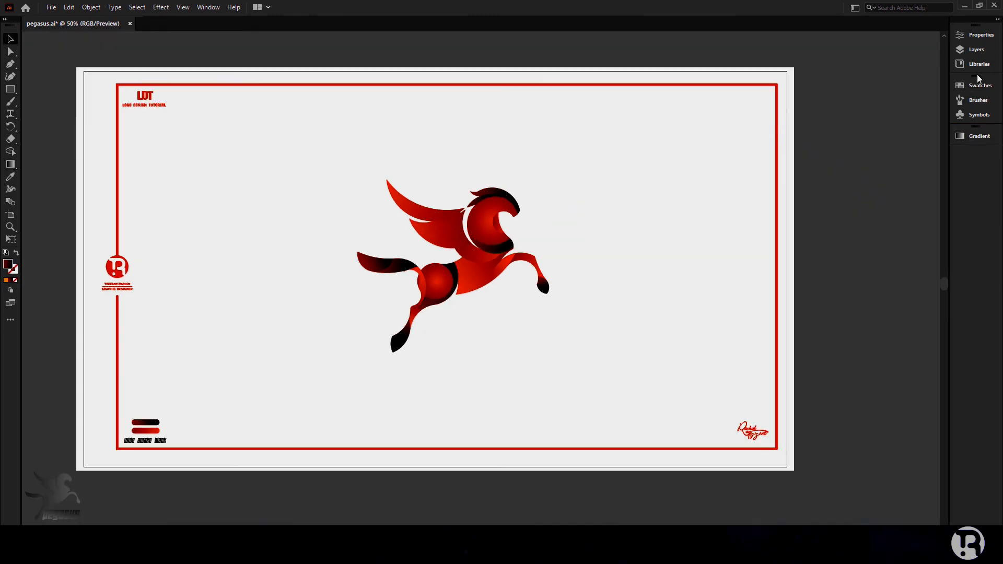
{"action": "left_click", "coordinate": [975, 50]}
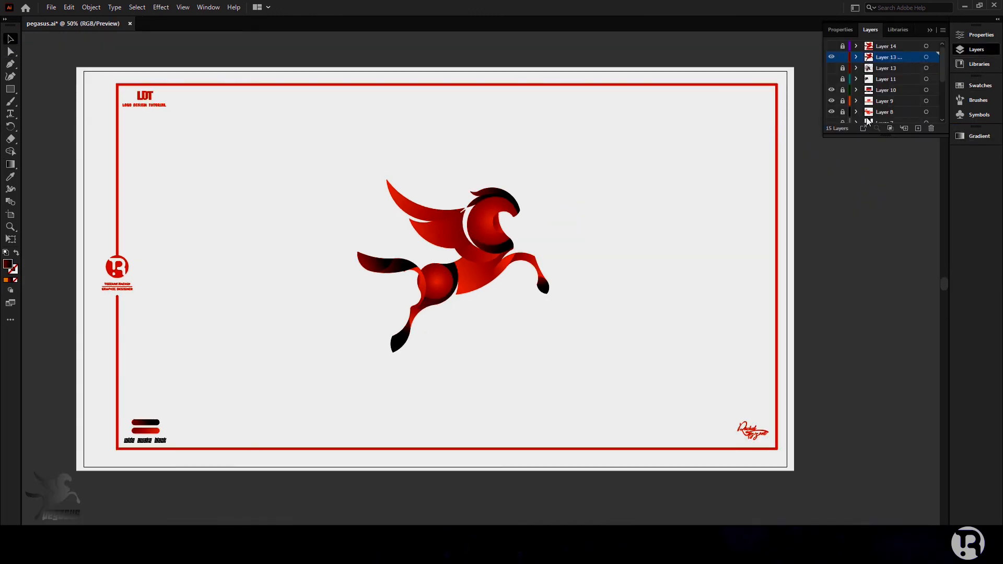
{"action": "left_click_drag", "start_coordinate": [164, 445], "coordinate": [468, 350]}
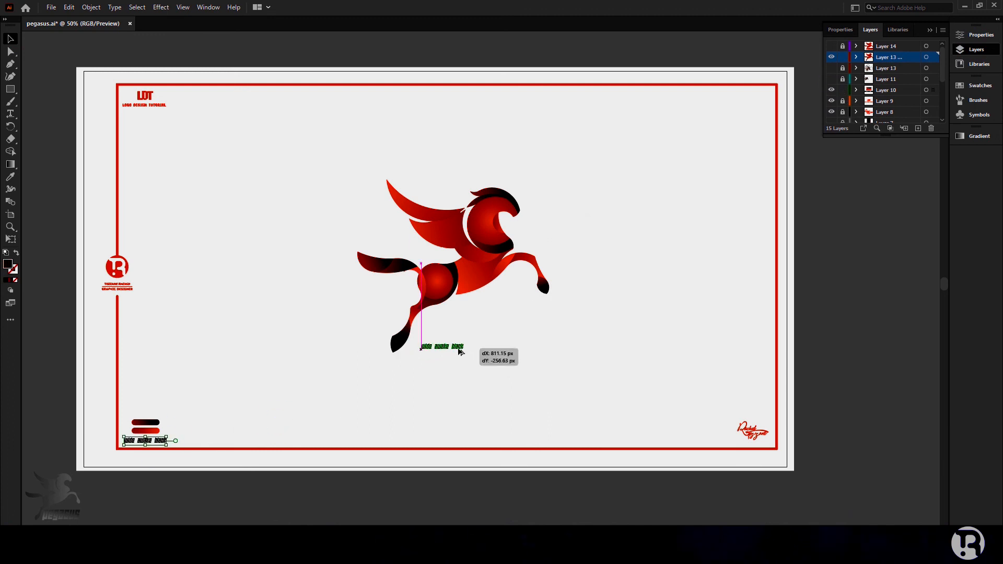
{"action": "scroll", "coordinate": [465, 349], "scroll_direction": "up", "scroll_amount": 3}
{"action": "left_click_drag", "start_coordinate": [606, 289], "coordinate": [692, 281]}
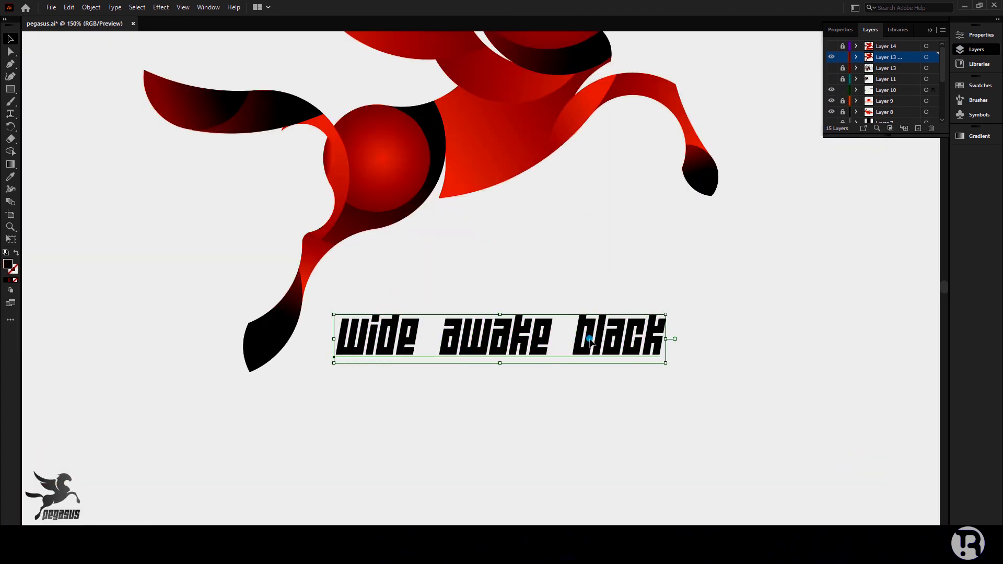
{"action": "triple_click", "coordinate": [589, 338]}
{"action": "type", "text": "pegasus"}
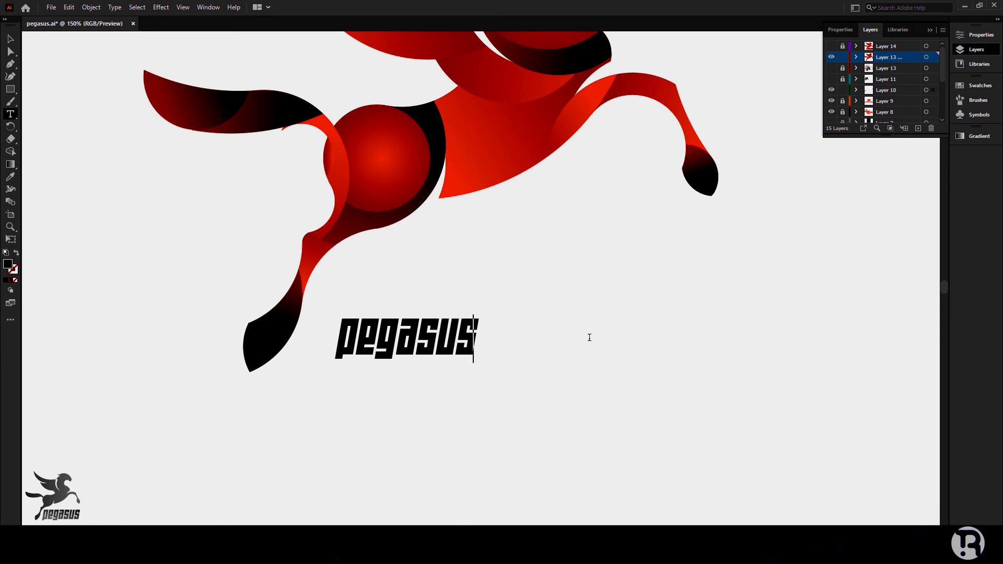
- Convert the "pegasus" text to outlines and enlarge it to fill the space beside the hind hoof, beneath the belly
{"action": "left_click", "coordinate": [10, 38]}
{"action": "left_click_drag", "start_coordinate": [478, 339], "coordinate": [718, 339]}
{"action": "right_click", "coordinate": [445, 360]}
{"action": "left_click", "coordinate": [466, 206]}
{"action": "left_click_drag", "start_coordinate": [337, 338], "coordinate": [315, 338]}
{"action": "left_click_drag", "start_coordinate": [424, 330], "coordinate": [424, 307]}
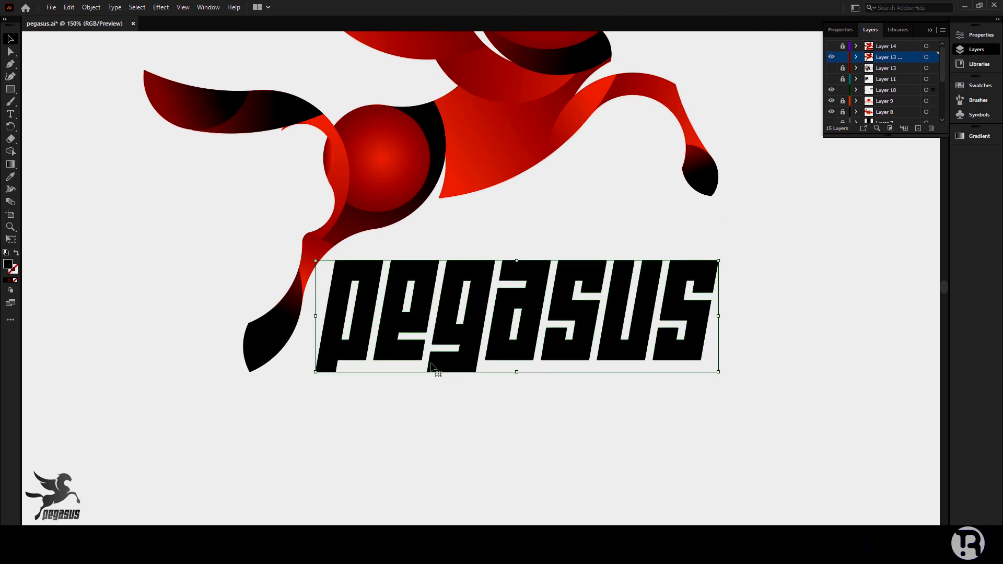
- Fill the "pegasus" lettering with the red-to-black gradient sampled from the upper colour bar, running from dark red at the top to black at the base
{"action": "scroll", "coordinate": [435, 369], "scroll_direction": "down", "scroll_amount": 2}
{"action": "left_click", "coordinate": [11, 176]}
{"action": "left_click", "coordinate": [87, 465]}
{"action": "left_click", "coordinate": [11, 164]}
{"action": "left_click_drag", "start_coordinate": [500, 313], "coordinate": [485, 374]}
{"action": "key", "text": "v"}
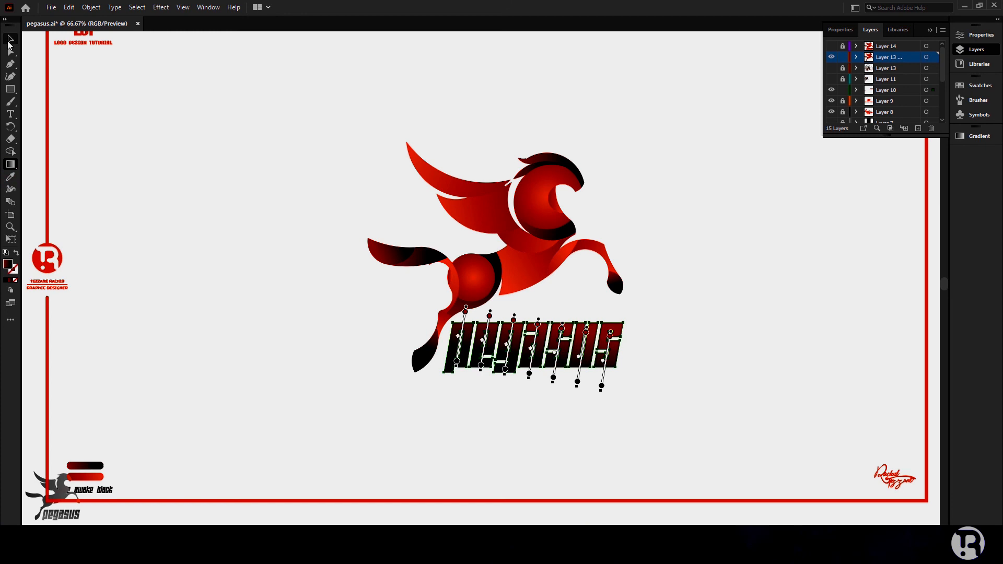
{"action": "left_click", "coordinate": [533, 397]}
{"action": "scroll", "coordinate": [532, 397], "scroll_direction": "down", "scroll_amount": 1}
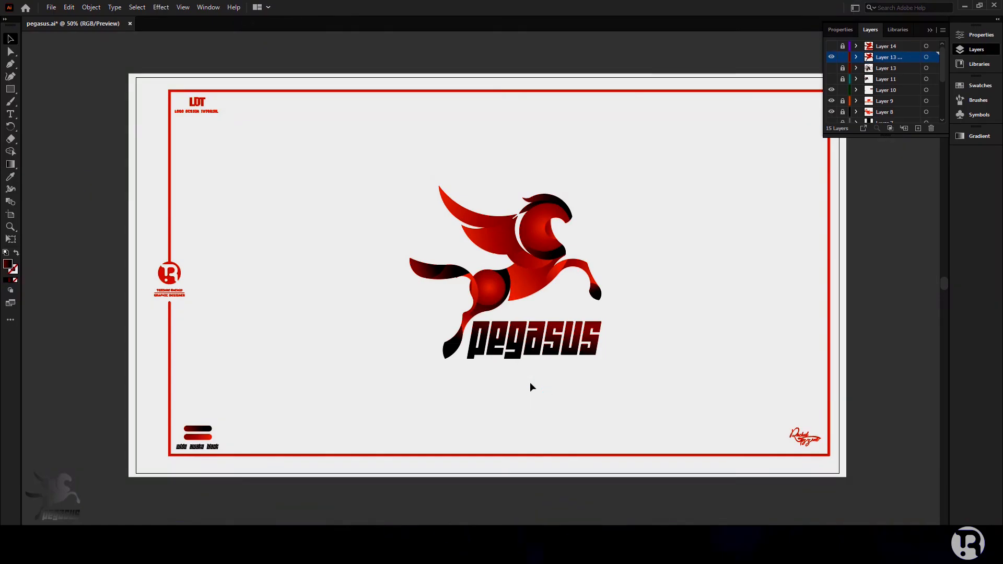